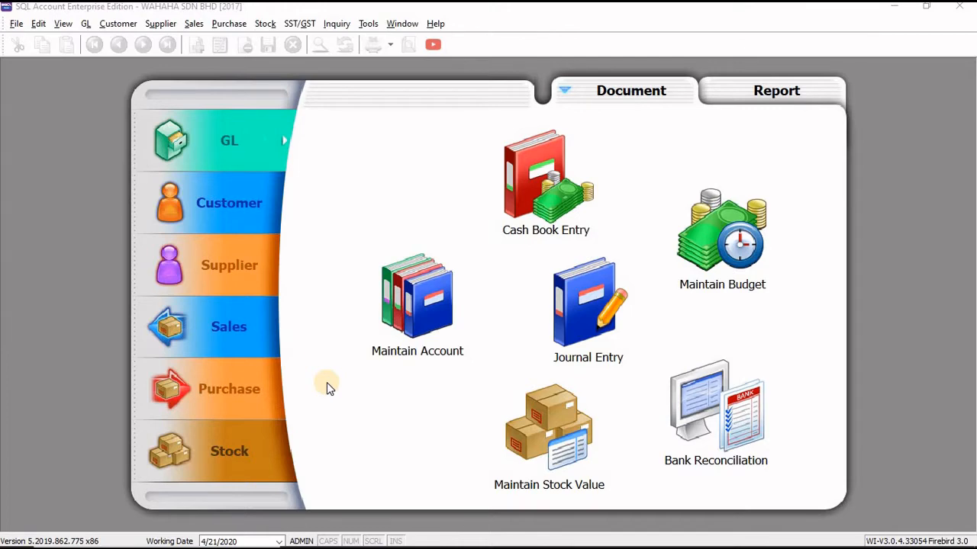
Step: Switch to the Word workbook and review the Lesson 3 Purchase topics: purchase order, goods received and purchase invoice
{"action": "key", "text": "alt+Tab"}
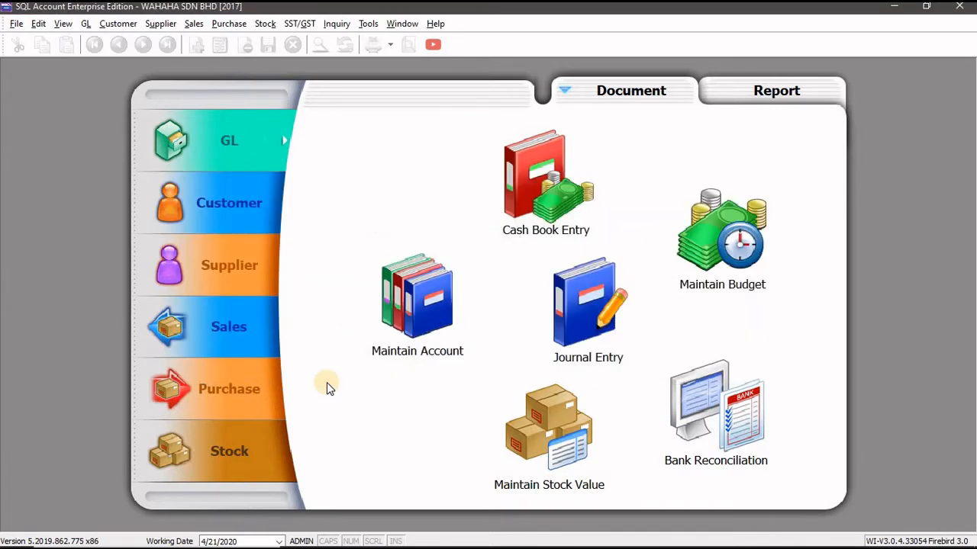
{"action": "key", "text": "alt+Tab"}
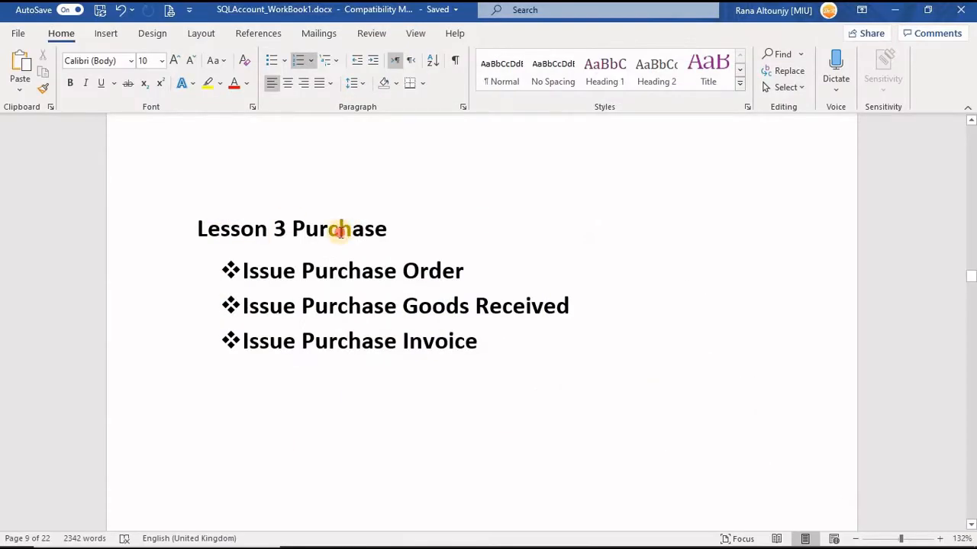
{"action": "double_click", "coordinate": [340, 231]}
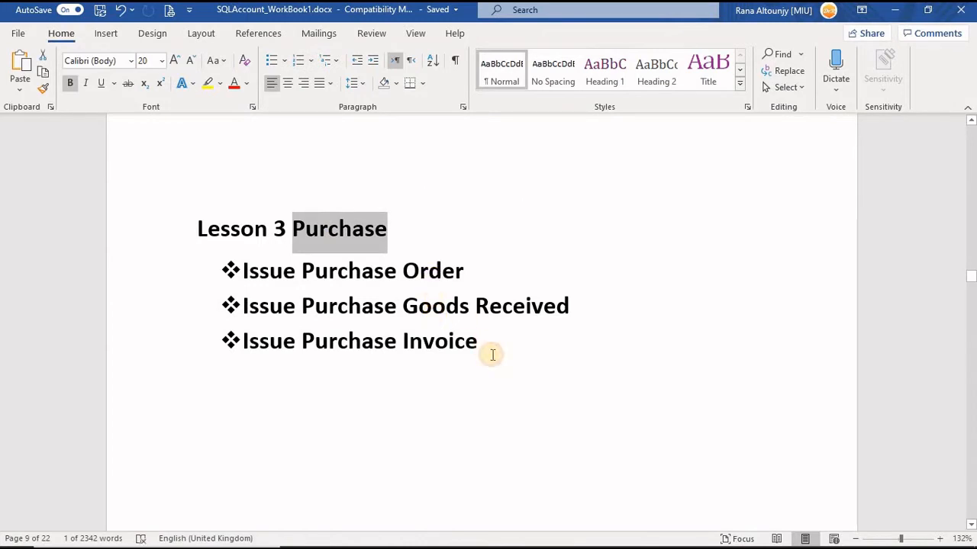
{"action": "key", "text": "Down"}
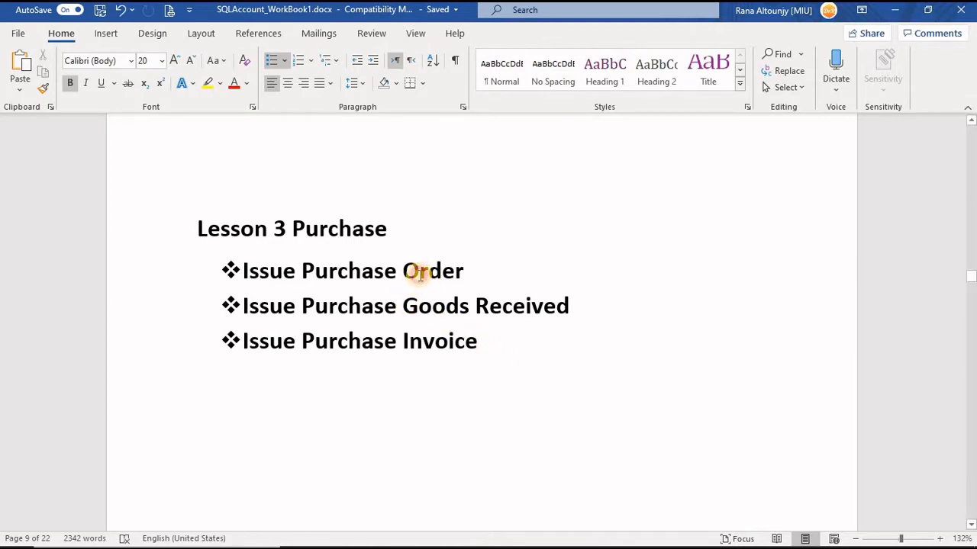
{"action": "left_click_drag", "start_coordinate": [303, 268], "coordinate": [465, 271]}
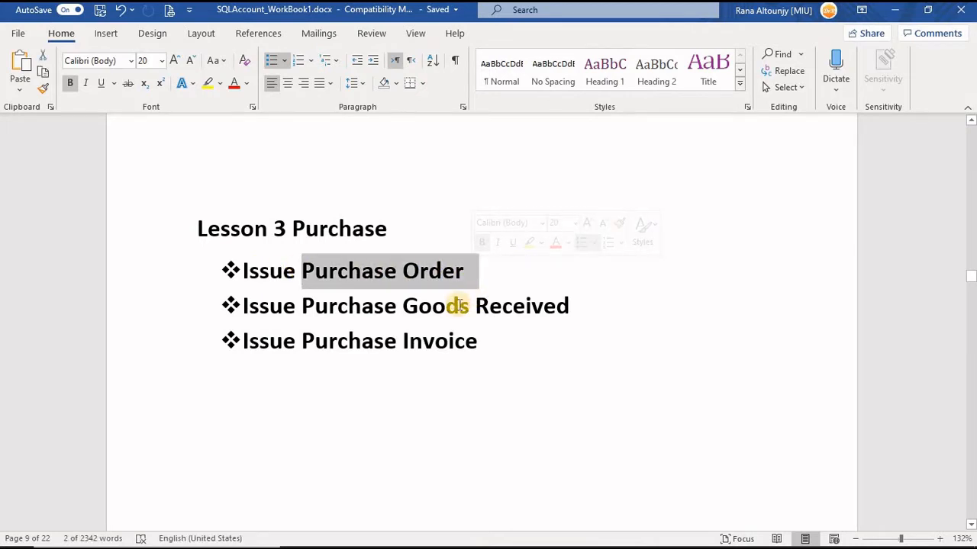
{"action": "left_click", "coordinate": [459, 305]}
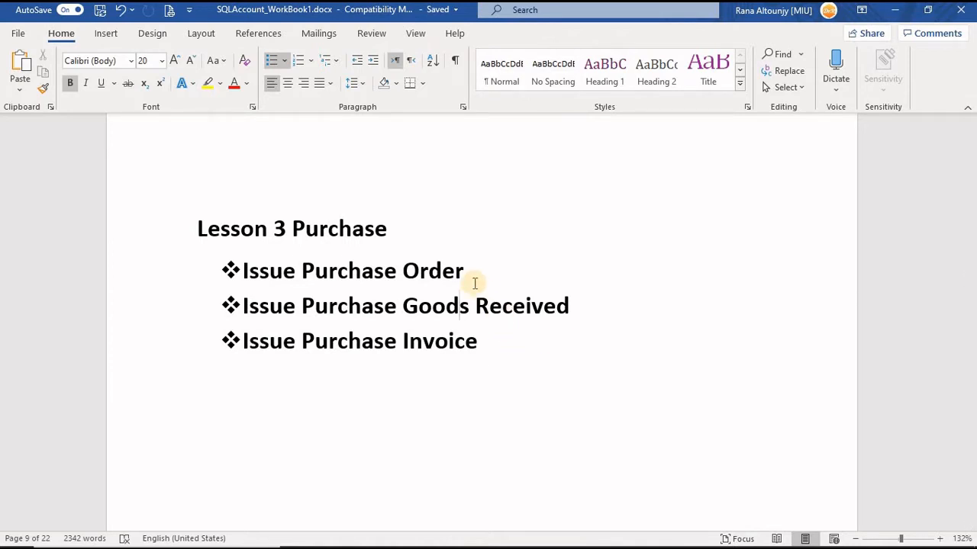
{"action": "left_click_drag", "start_coordinate": [303, 271], "coordinate": [462, 273]}
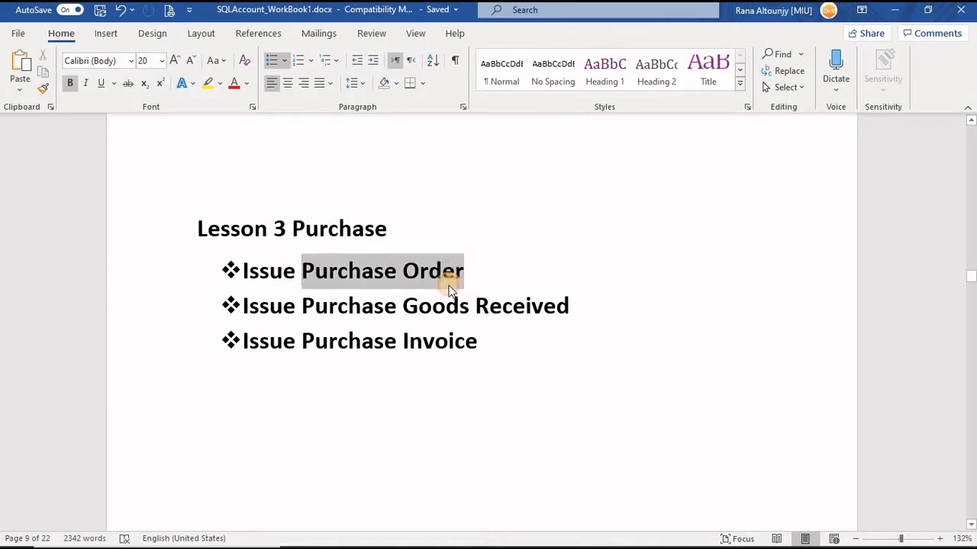
{"action": "left_click_drag", "start_coordinate": [307, 306], "coordinate": [547, 310]}
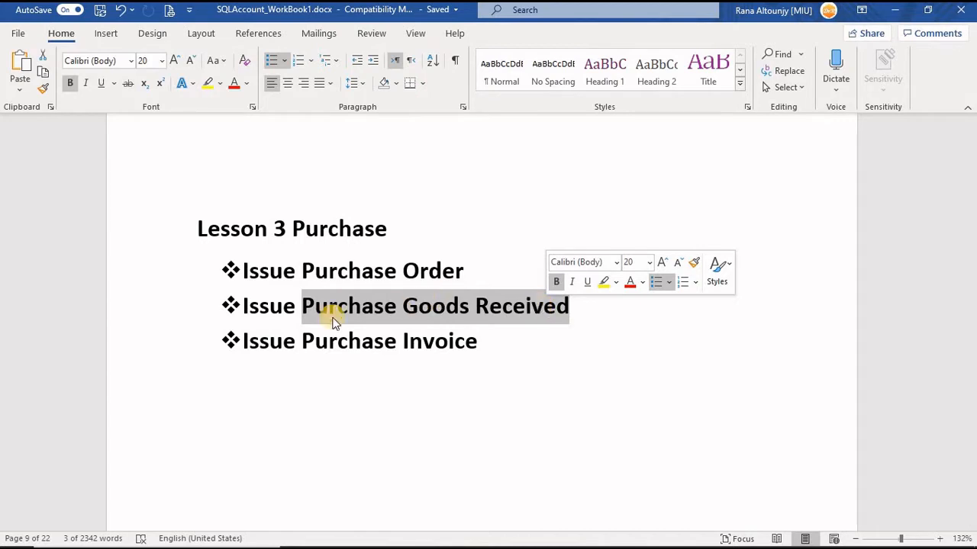
{"action": "left_click", "coordinate": [306, 343]}
{"action": "key", "text": "ctrl+shift+Right"}
{"action": "key", "text": "ctrl+shift+Right"}
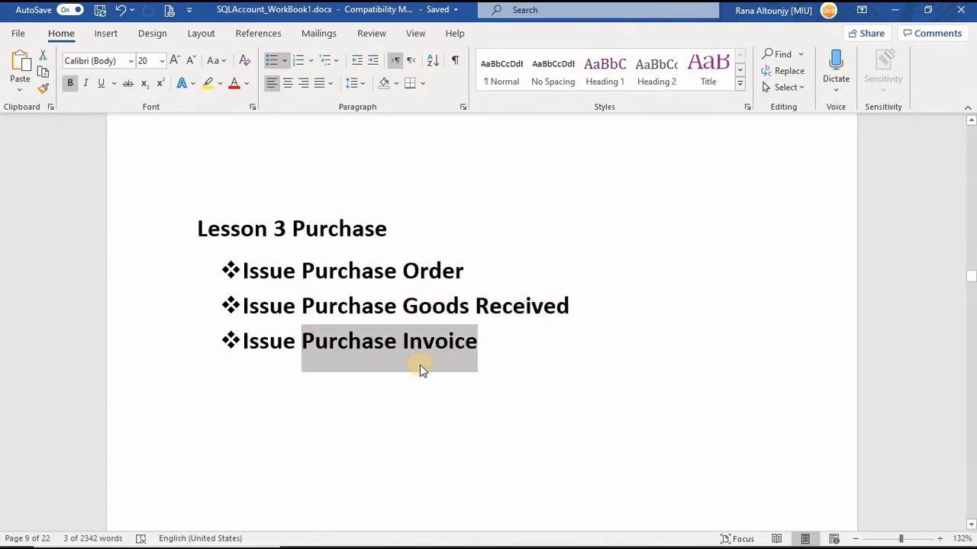
{"action": "left_click", "coordinate": [421, 348]}
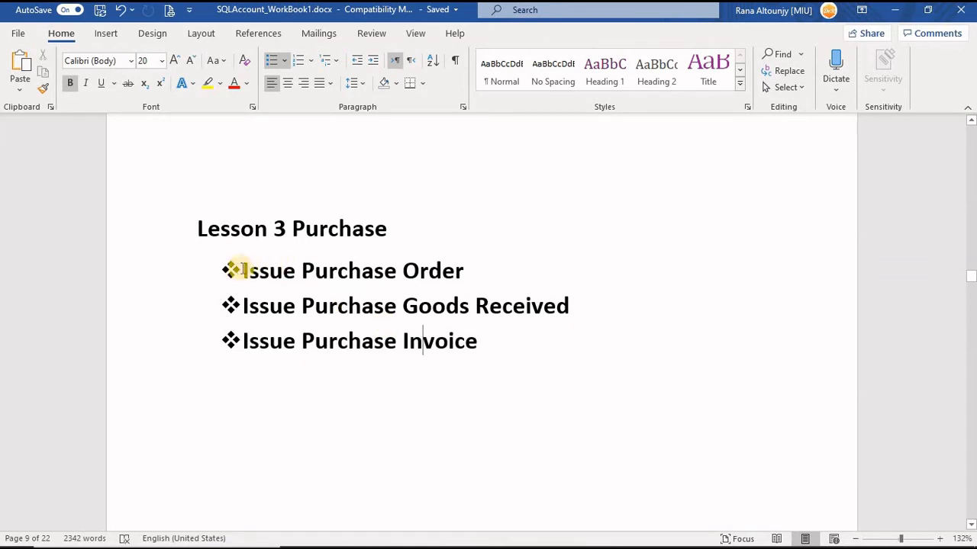
{"action": "left_click_drag", "start_coordinate": [241, 267], "coordinate": [449, 292]}
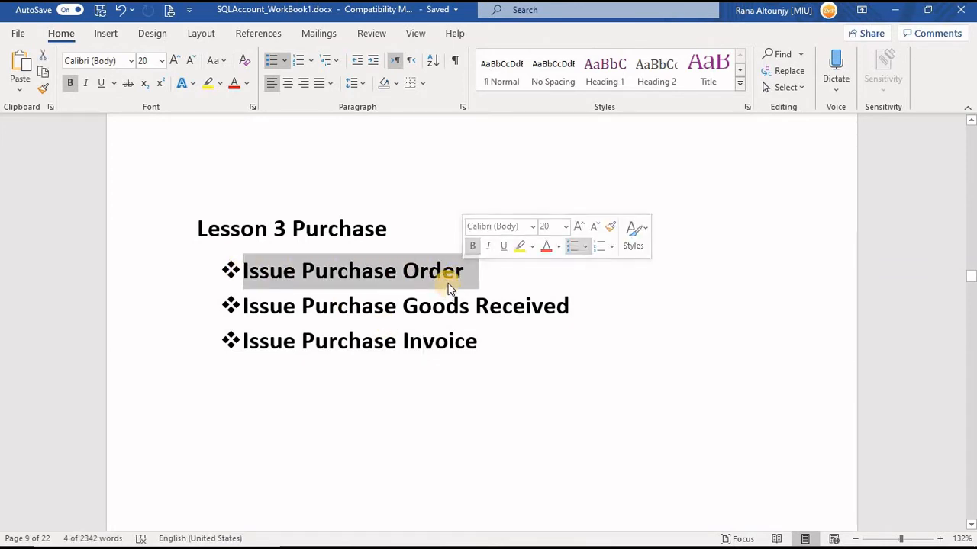
{"action": "left_click", "coordinate": [546, 311]}
{"action": "key", "text": "alt+Tab"}
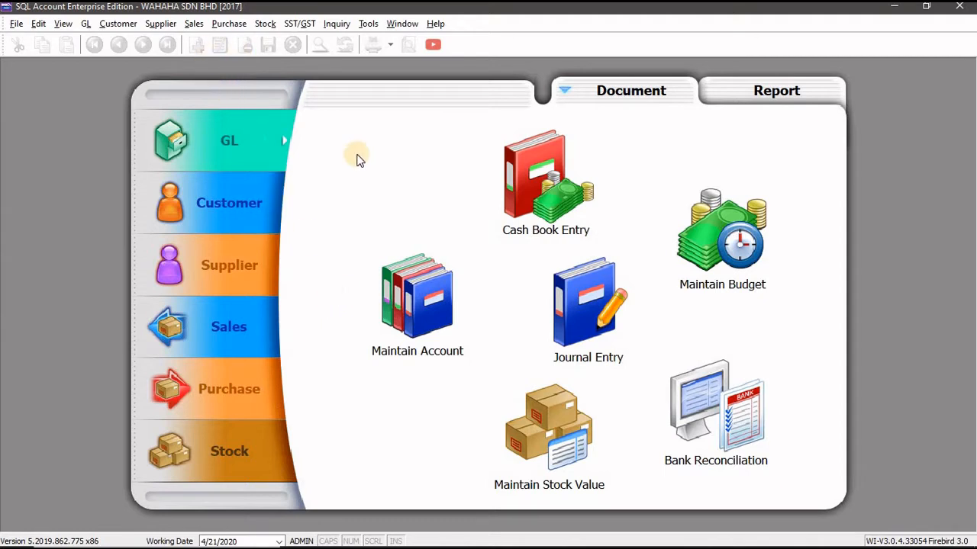
Step: Find the Task 1 Purchase Order table after the Lesson 3 heading in the Word workbook, and return to SQL Account
{"action": "key", "text": "alt+Tab"}
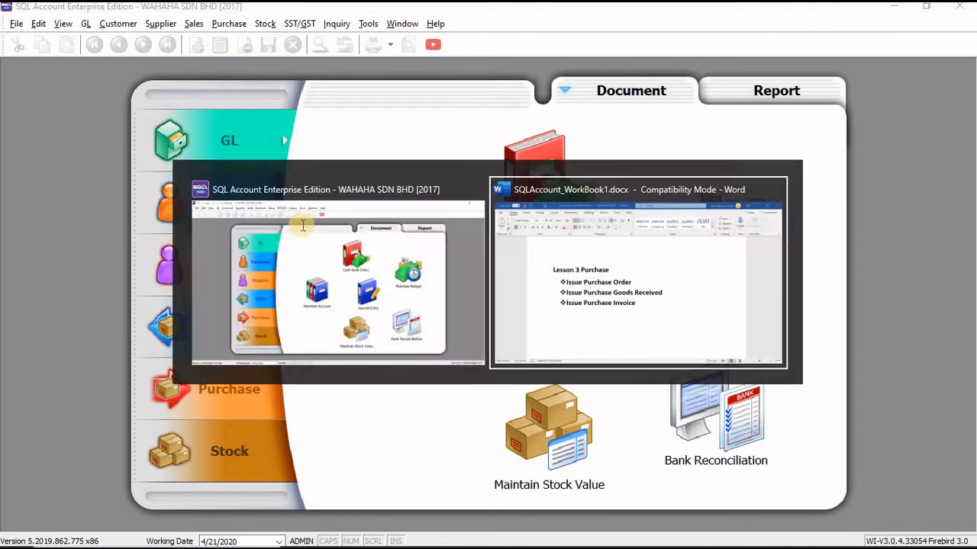
{"action": "left_click_drag", "start_coordinate": [381, 230], "coordinate": [328, 229]}
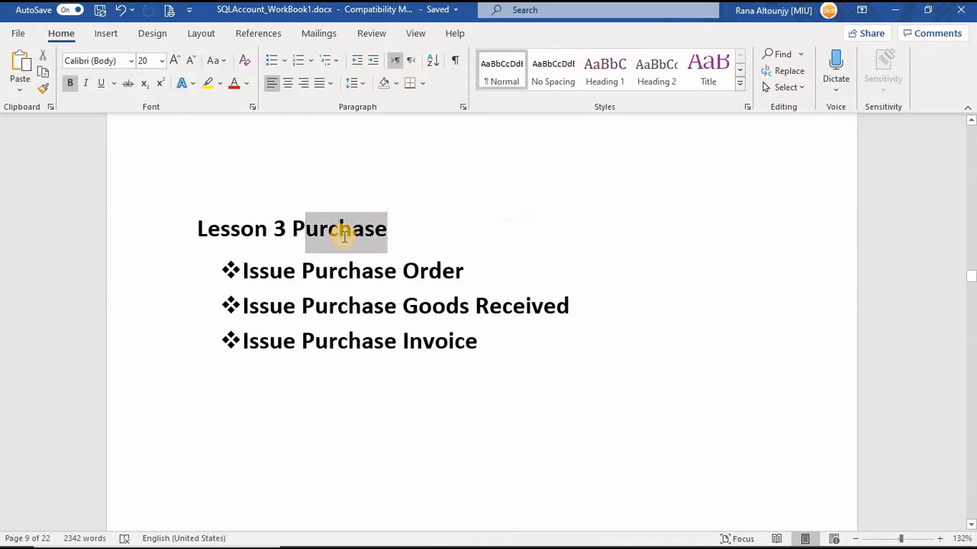
{"action": "left_click", "coordinate": [343, 229]}
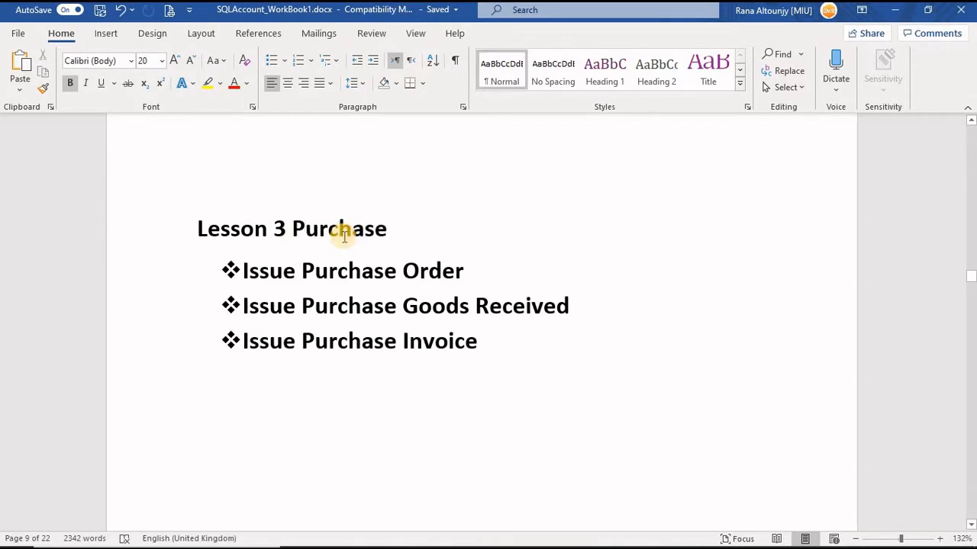
{"action": "left_click_drag", "start_coordinate": [473, 272], "coordinate": [242, 268]}
{"action": "scroll", "coordinate": [559, 353], "scroll_direction": "down", "scroll_amount": 10}
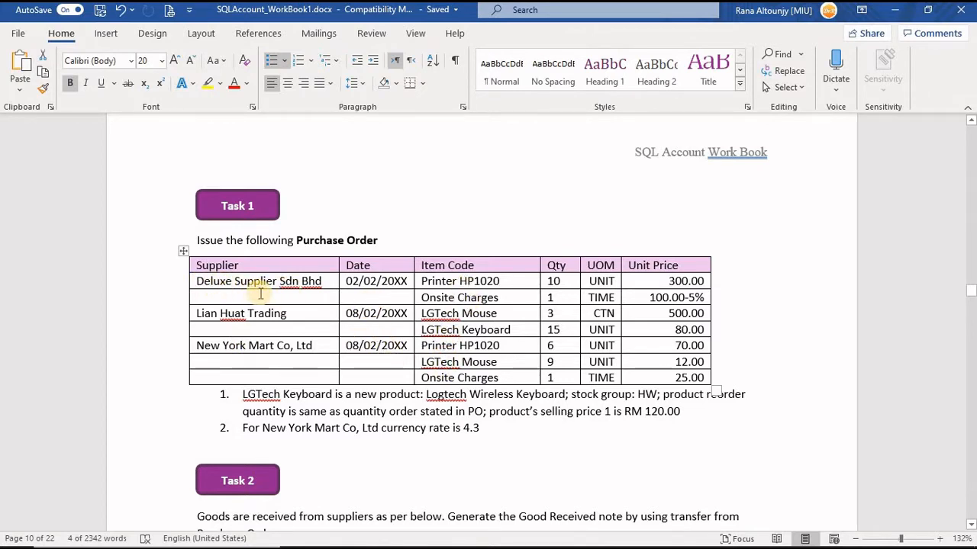
{"action": "key", "text": "alt+Tab"}
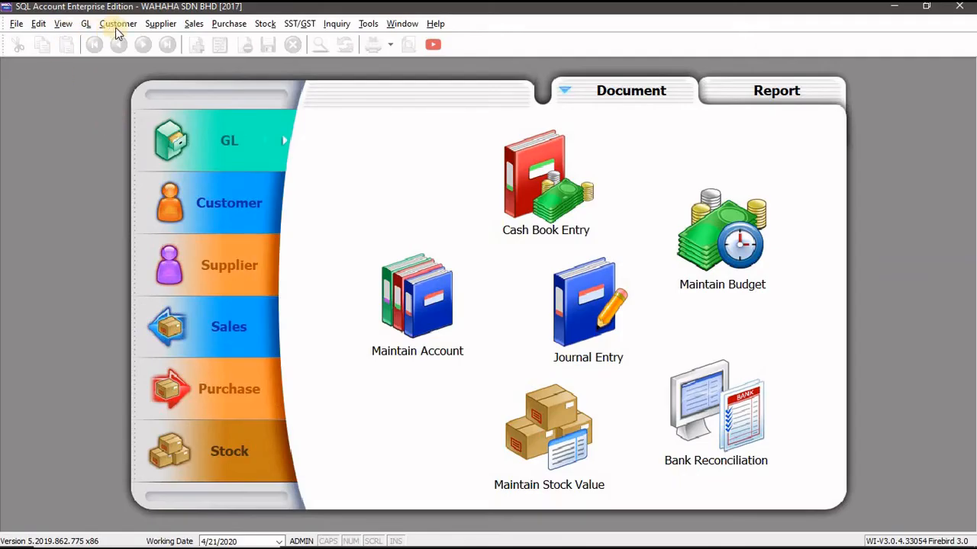
{"action": "left_click", "coordinate": [231, 23]}
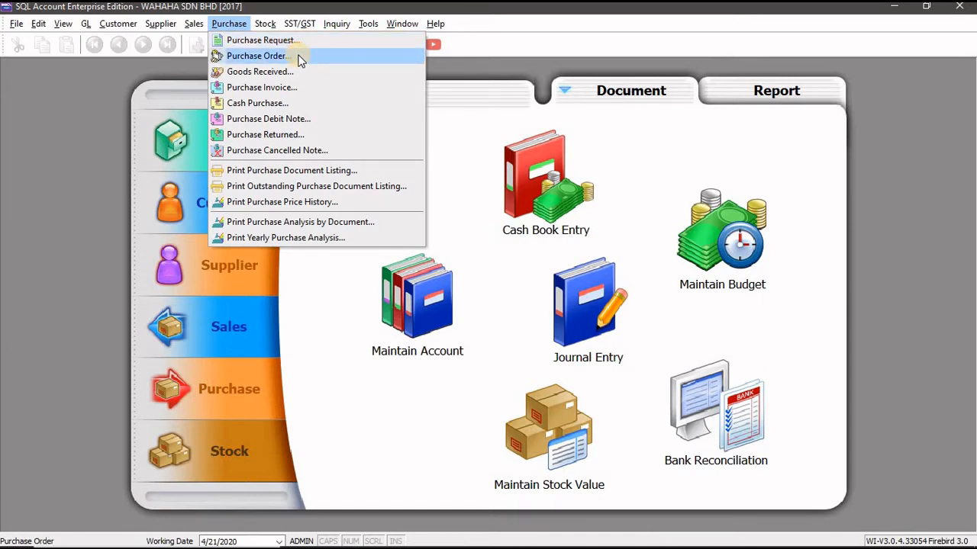
{"action": "left_click", "coordinate": [299, 60]}
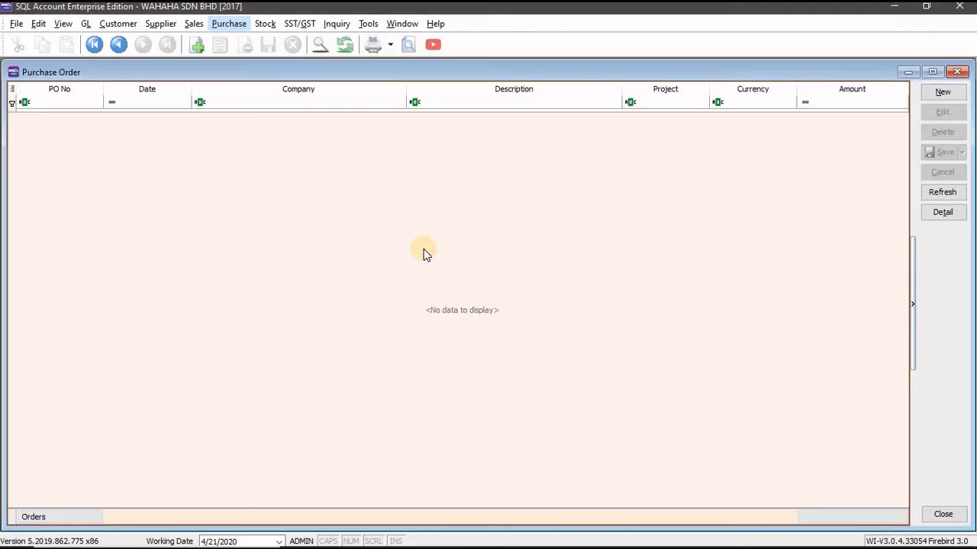
{"action": "key", "text": "alt+Tab"}
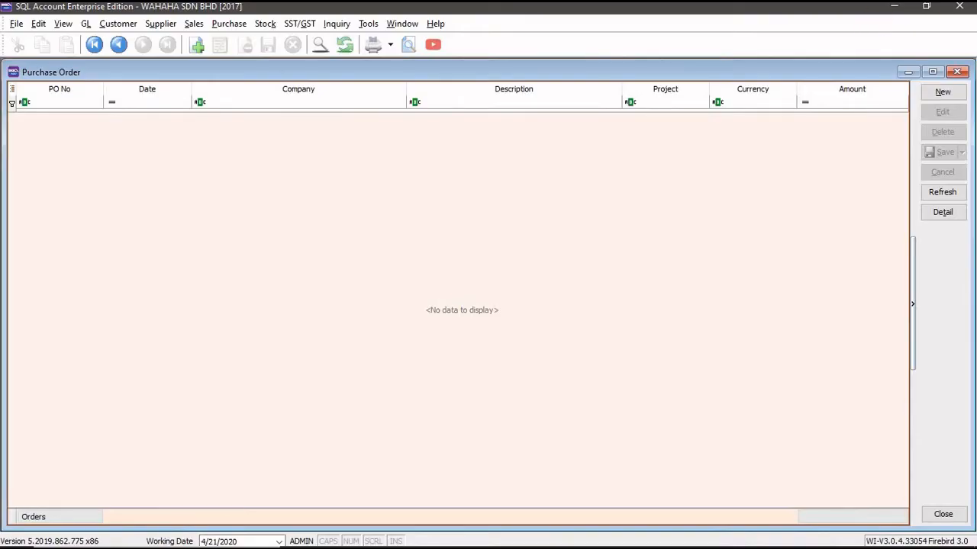
{"action": "left_click", "coordinate": [959, 74]}
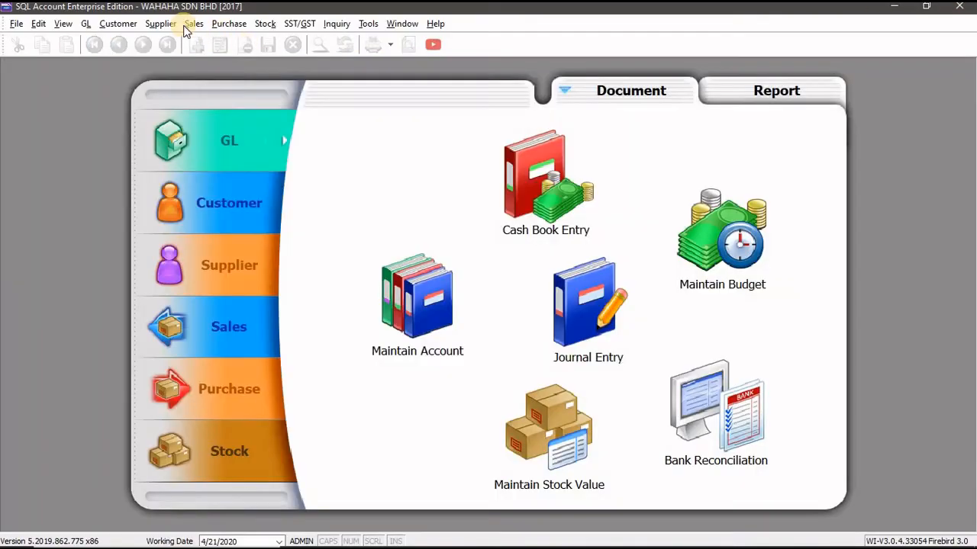
Step: Create a new purchase order and choose Deluxe Supplier Sdn Bhd as its supplier, as given in the workbook
{"action": "left_click", "coordinate": [238, 24]}
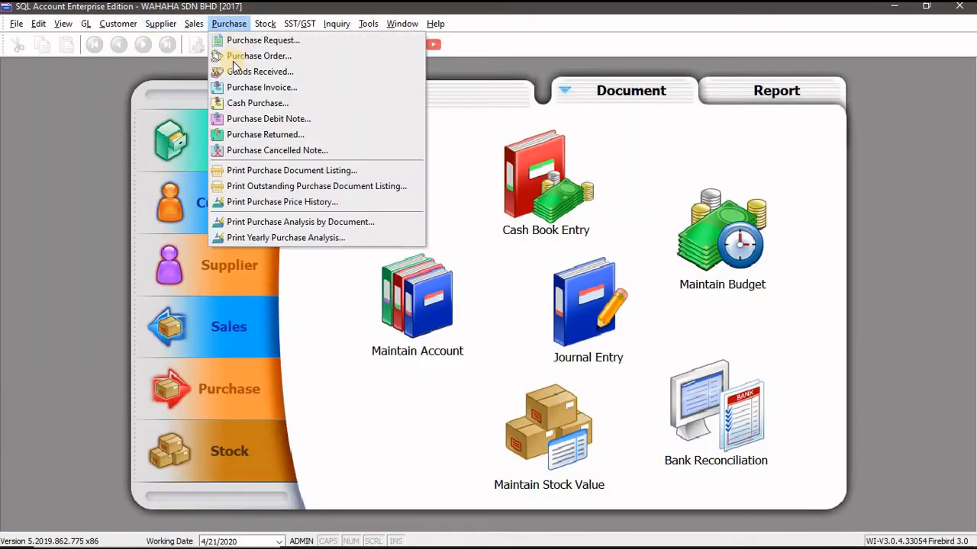
{"action": "left_click", "coordinate": [280, 56]}
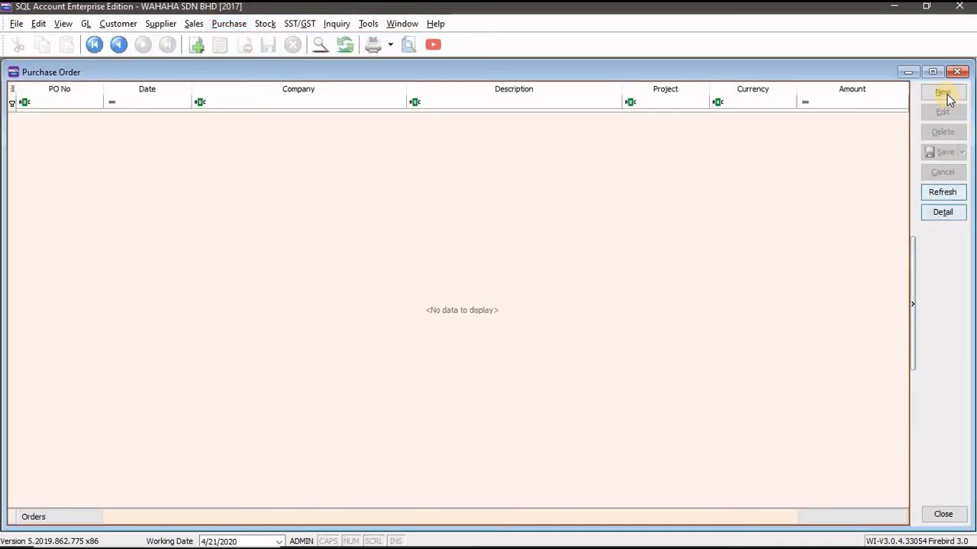
{"action": "left_click", "coordinate": [944, 94]}
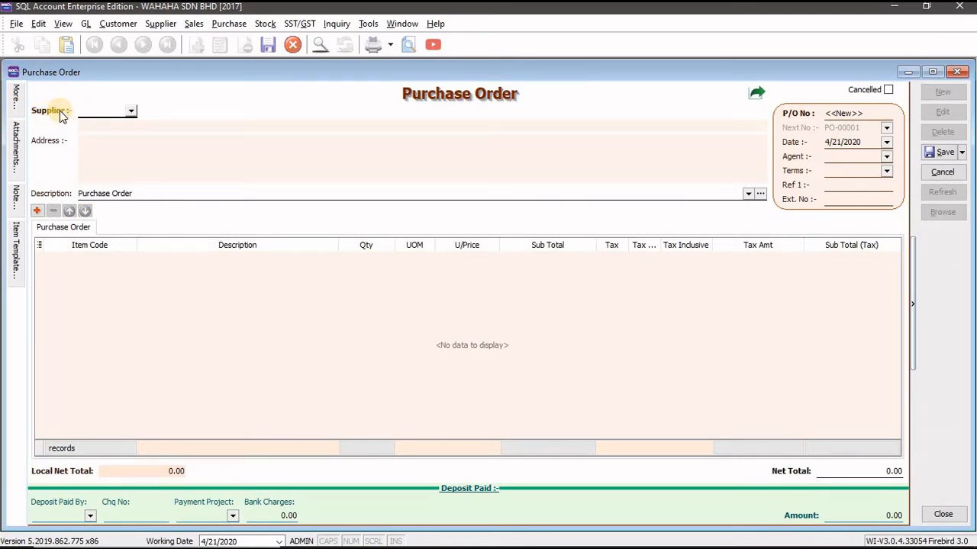
{"action": "key", "text": "alt+Tab"}
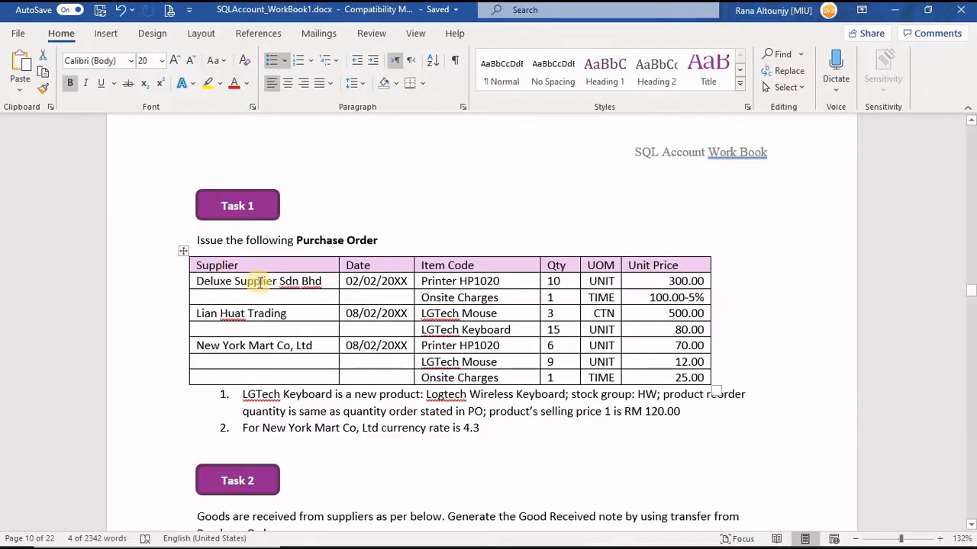
{"action": "key", "text": "alt+Tab"}
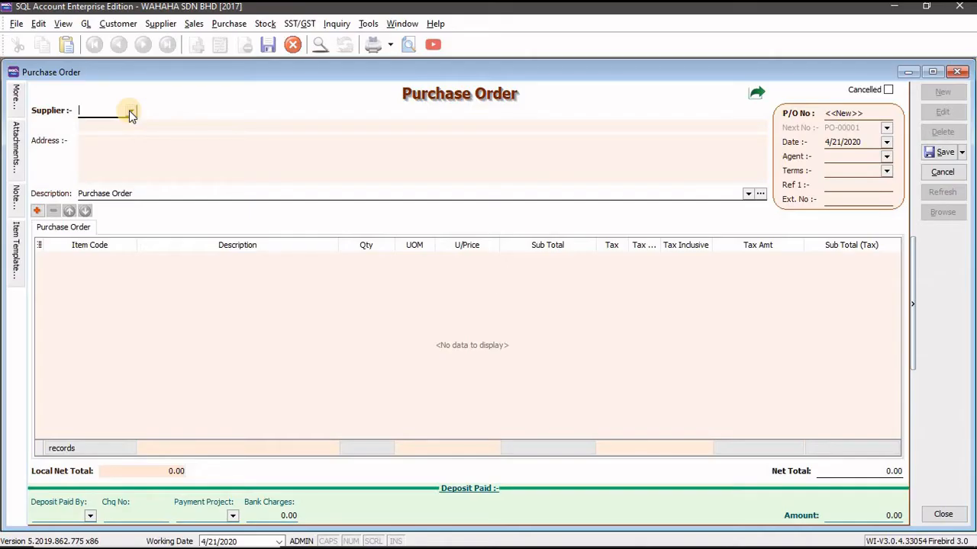
{"action": "left_click", "coordinate": [131, 111]}
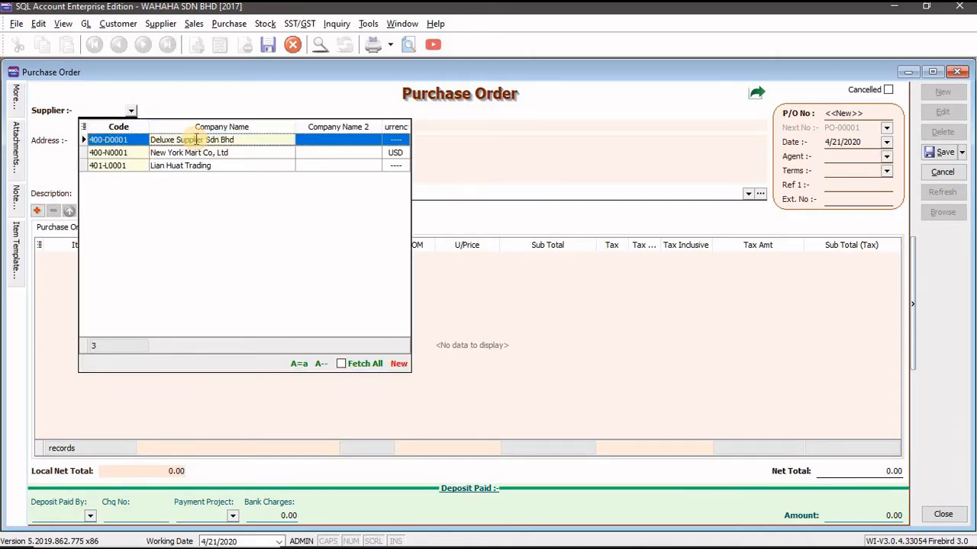
{"action": "left_click", "coordinate": [191, 141]}
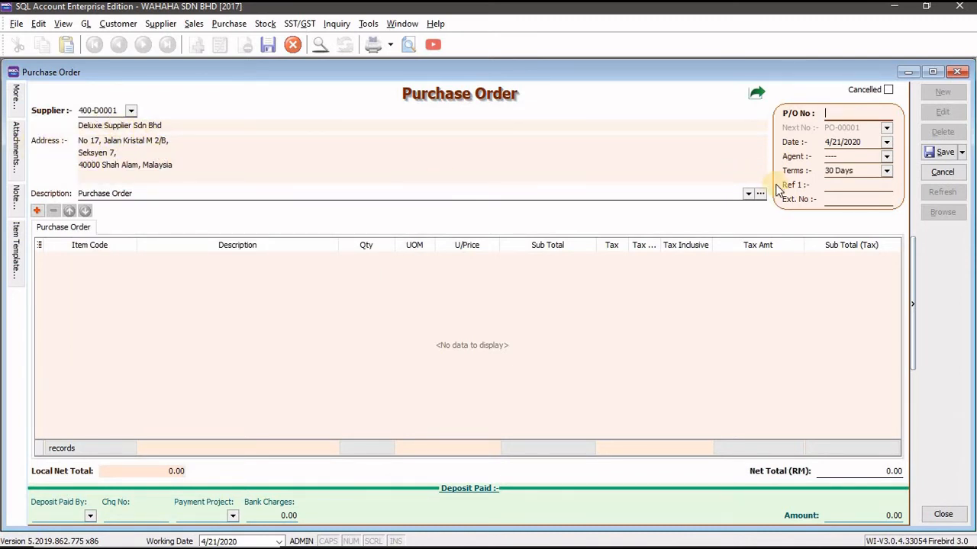
Step: Set the purchase order's date to 02/02/2017, following the Task 1 table in the workbook
{"action": "left_click", "coordinate": [830, 158]}
{"action": "key", "text": "alt+Tab"}
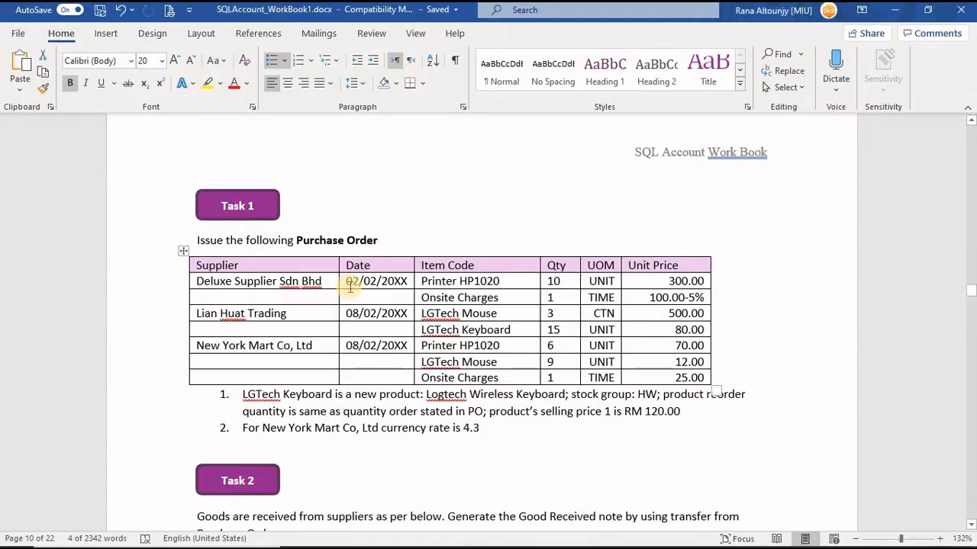
{"action": "key", "text": "alt+Tab"}
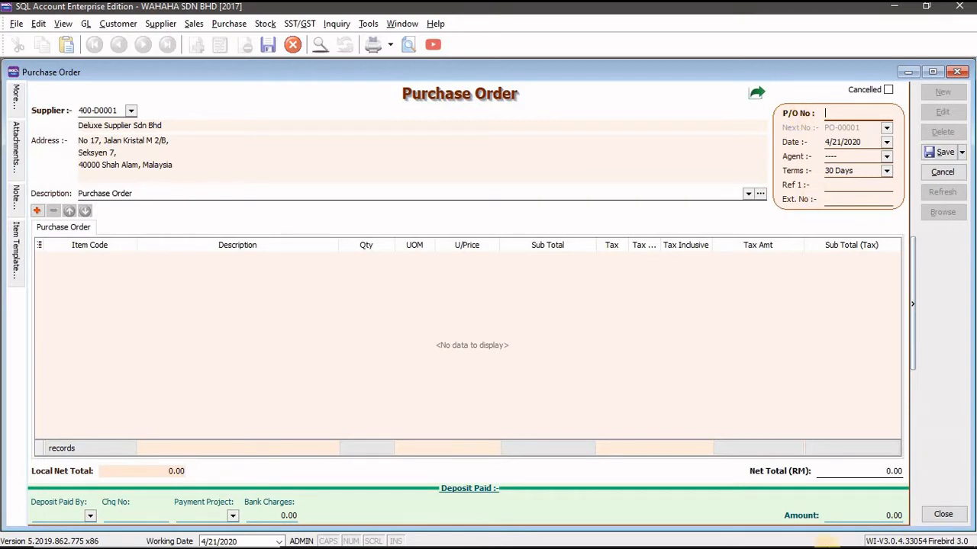
{"action": "left_click", "coordinate": [838, 140]}
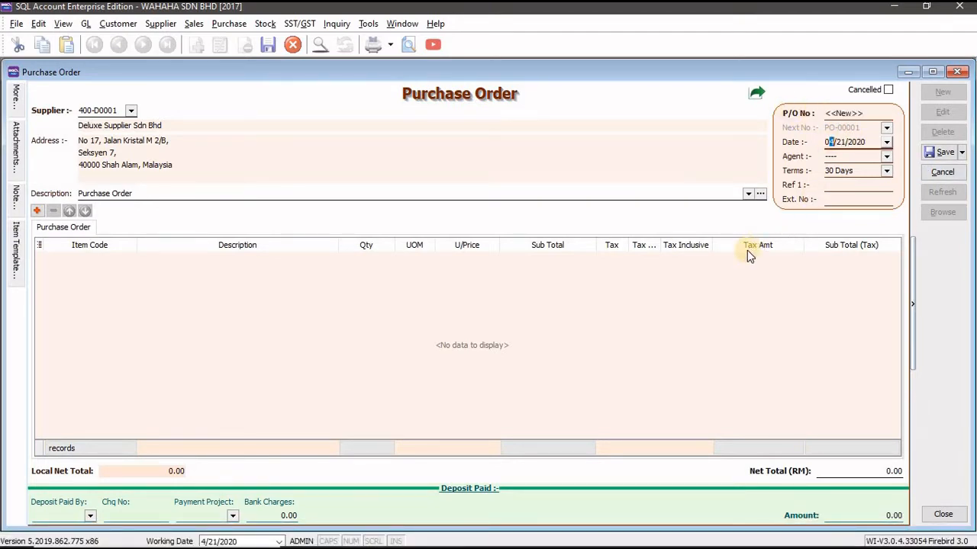
{"action": "key", "text": "alt+Tab"}
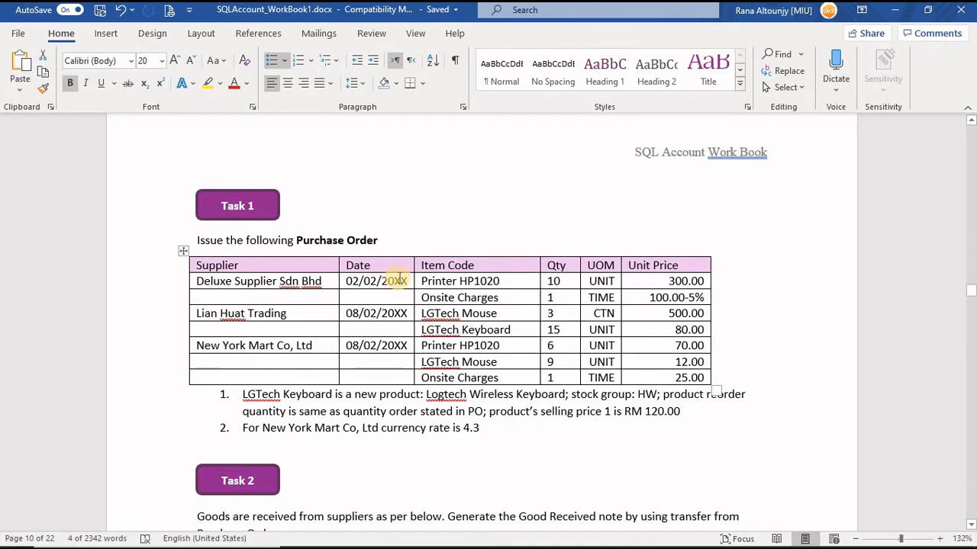
{"action": "key", "text": "alt+Tab"}
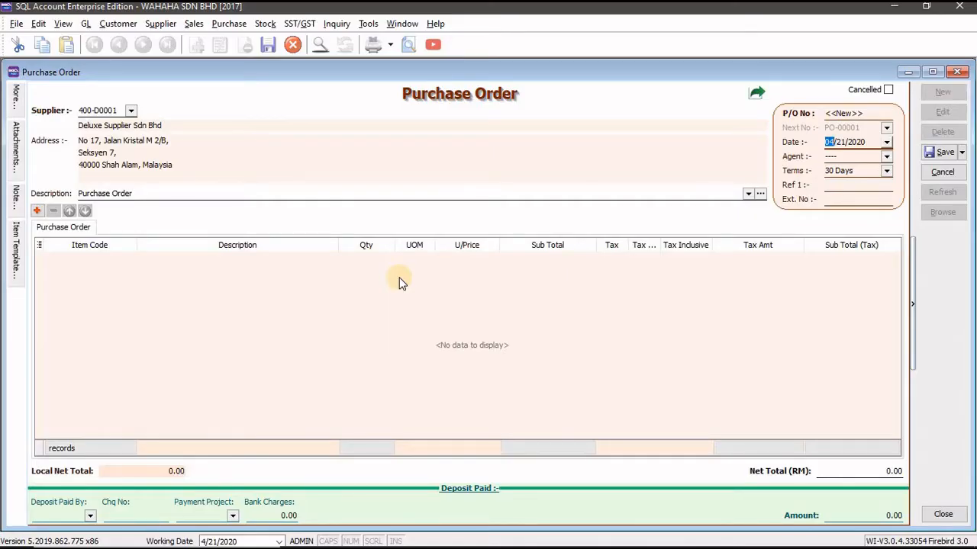
{"action": "type", "text": "02/02/2017"}
{"action": "key", "text": "Tab"}
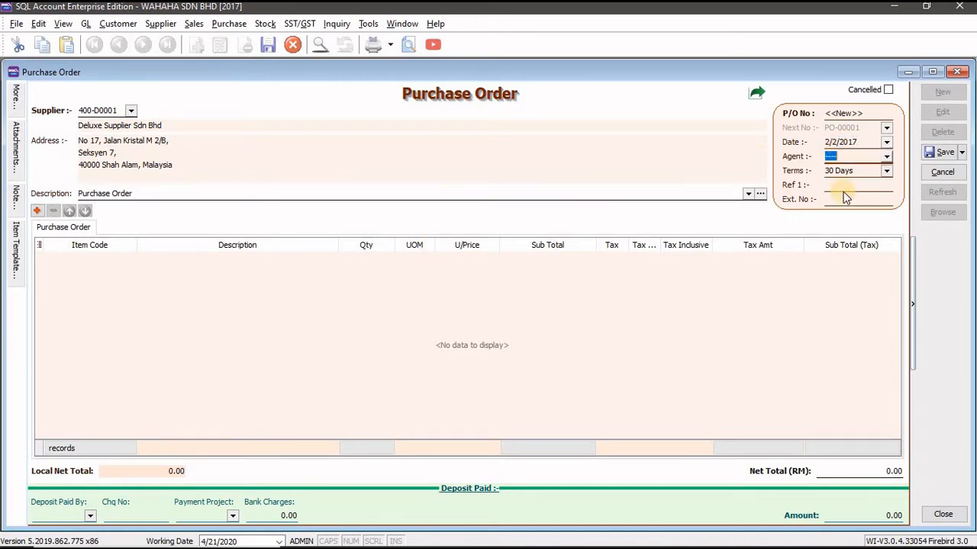
Step: Check the first item in the workbook's Task 1 table, add a line to the purchase order and open its item code list
{"action": "key", "text": "alt+Tab"}
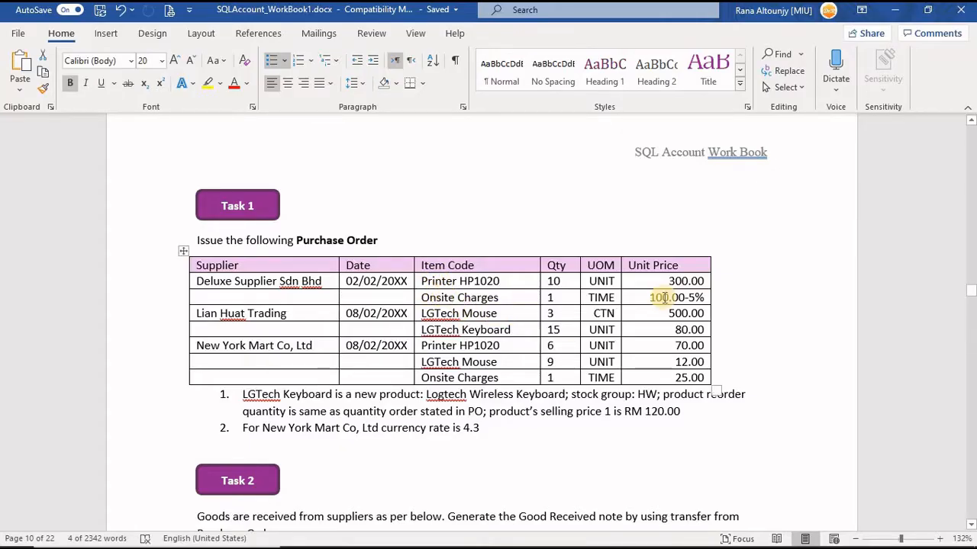
{"action": "key", "text": "alt+Tab"}
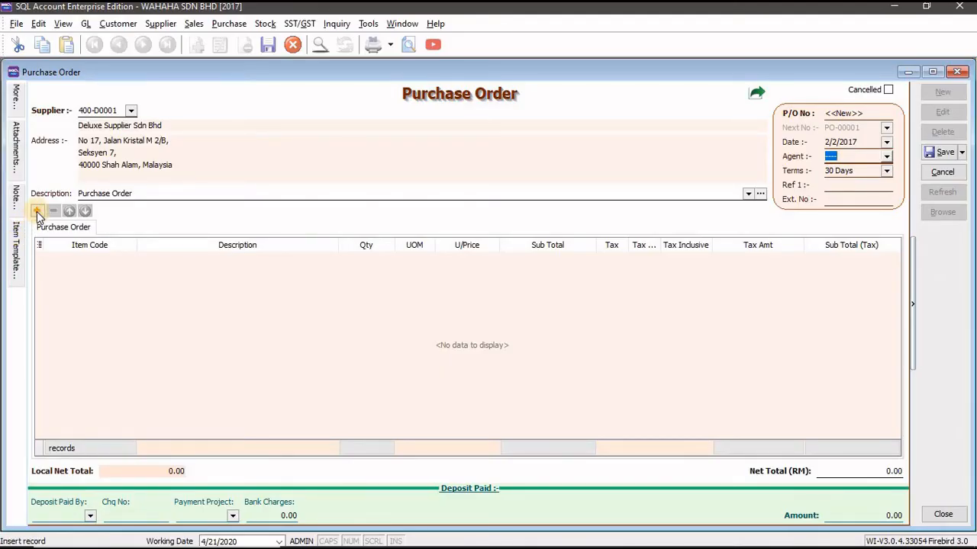
{"action": "left_click", "coordinate": [37, 211]}
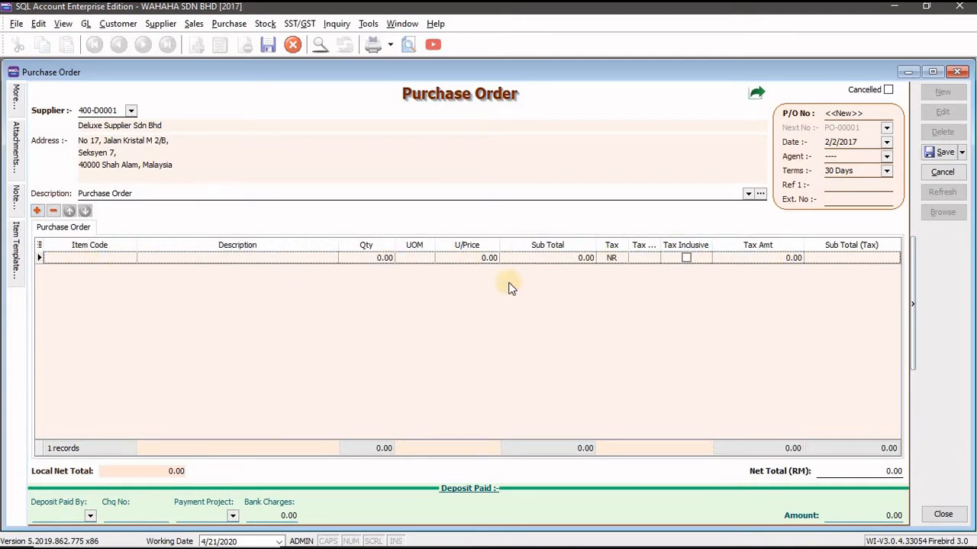
{"action": "left_click", "coordinate": [93, 259]}
{"action": "key", "text": "alt+Tab"}
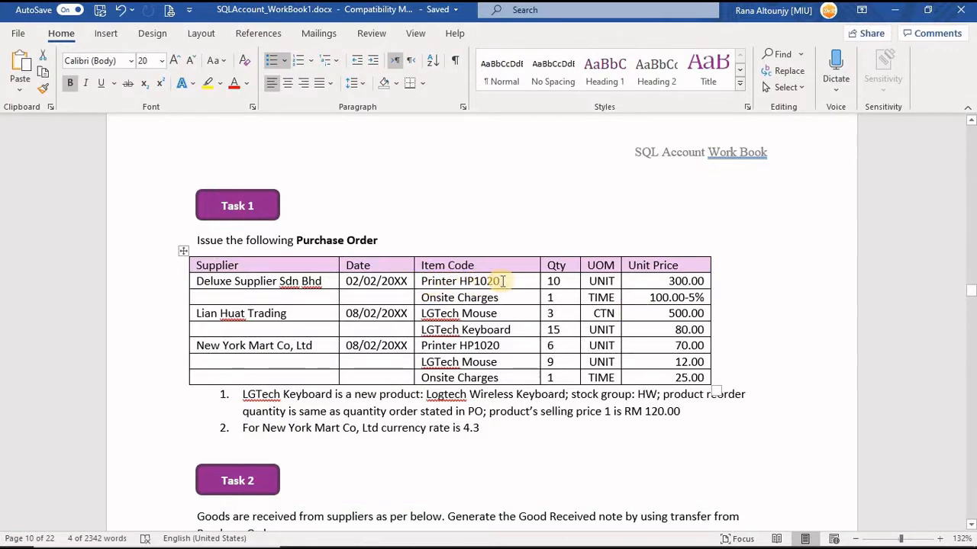
{"action": "key", "text": "alt+Tab"}
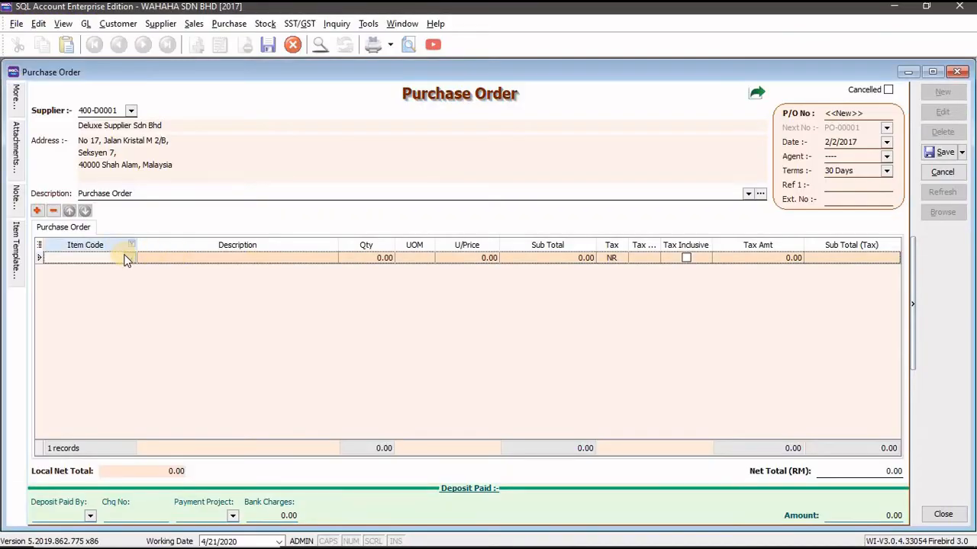
{"action": "left_click", "coordinate": [127, 259]}
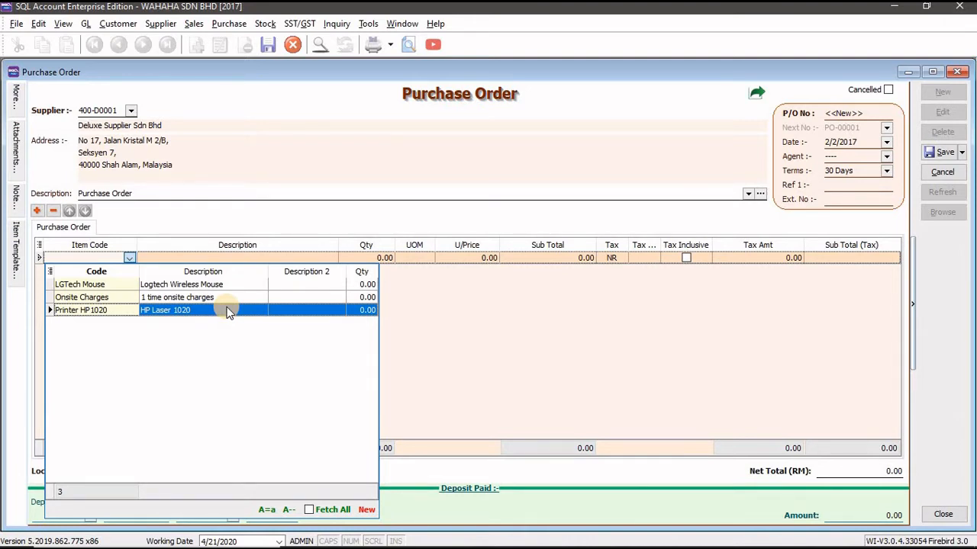
Step: Try to find the printer by searching the item codes for "hp", and clear the search
{"action": "type", "text": "hp"}
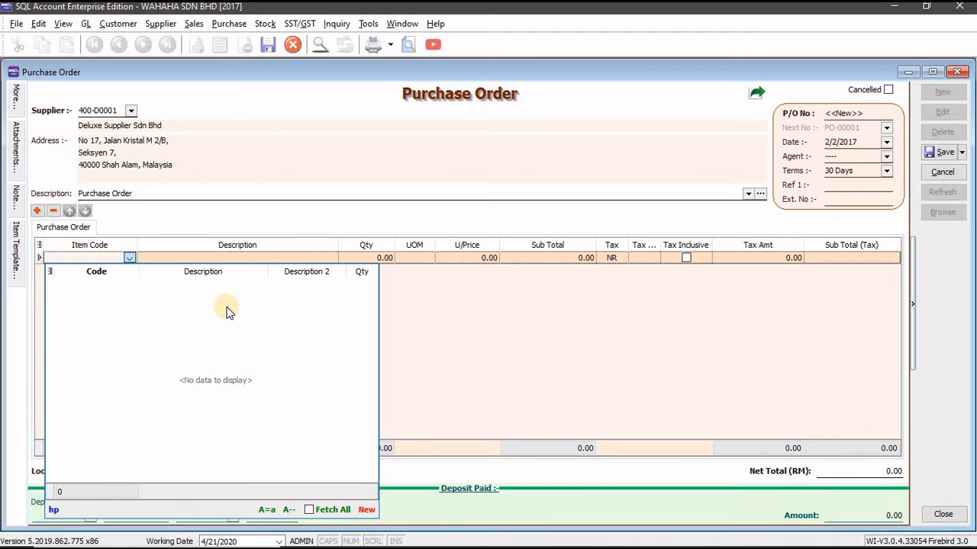
{"action": "key", "text": "BackSpace"}
{"action": "key", "text": "BackSpace"}
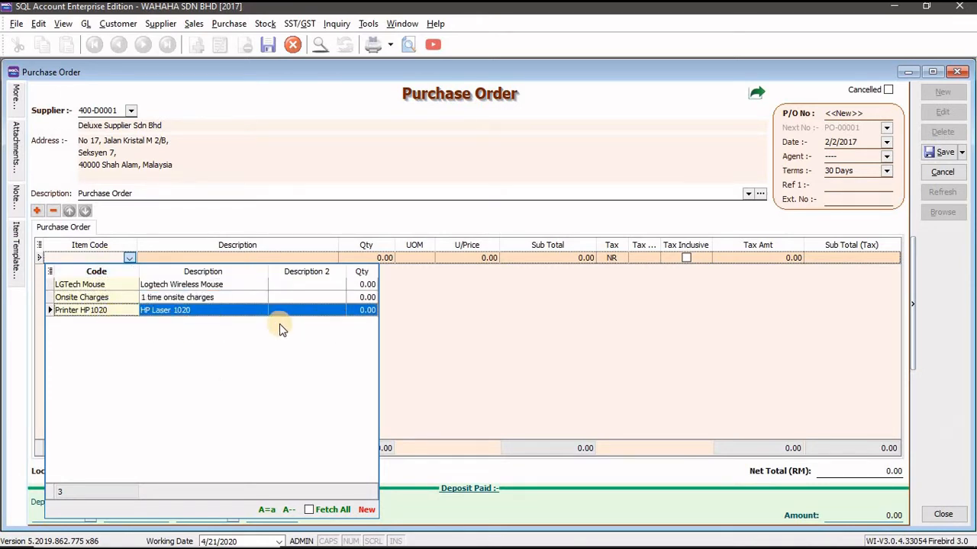
Step: Examine the listed stock items across the code, description, second description and quantity columns
{"action": "left_click", "coordinate": [97, 285]}
{"action": "left_click", "coordinate": [103, 310]}
{"action": "left_click", "coordinate": [106, 297]}
{"action": "left_click", "coordinate": [107, 311]}
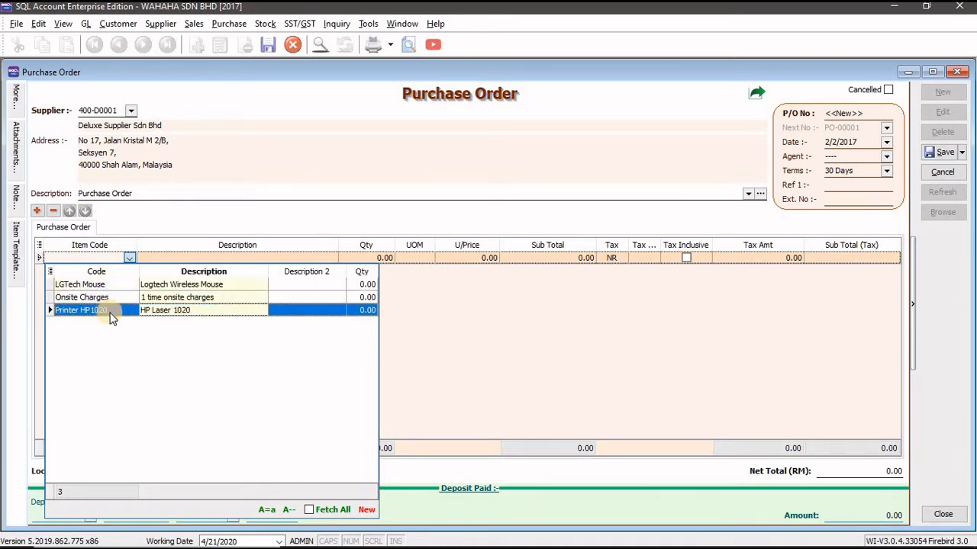
{"action": "left_click", "coordinate": [207, 284]}
{"action": "left_click", "coordinate": [210, 297]}
{"action": "left_click", "coordinate": [214, 310]}
{"action": "left_click", "coordinate": [215, 285]}
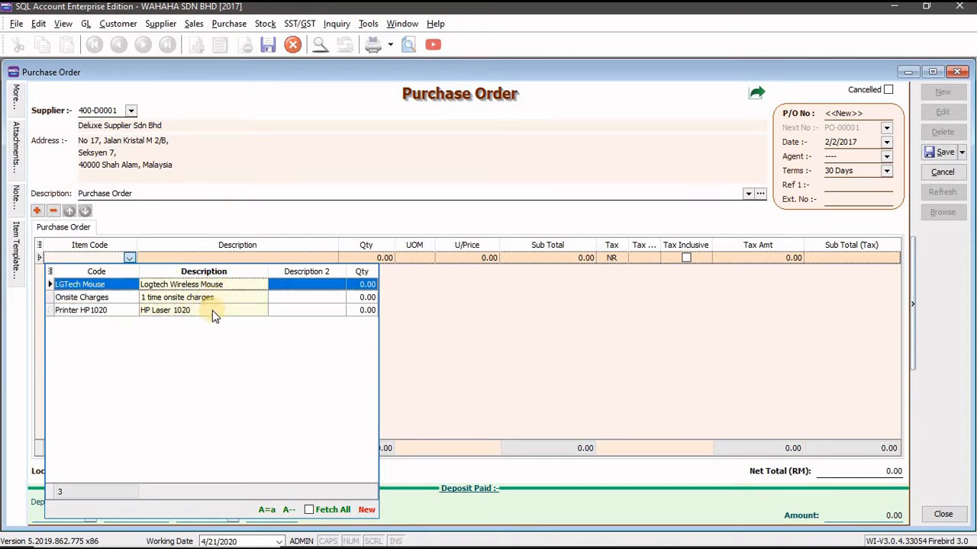
{"action": "left_click", "coordinate": [213, 311]}
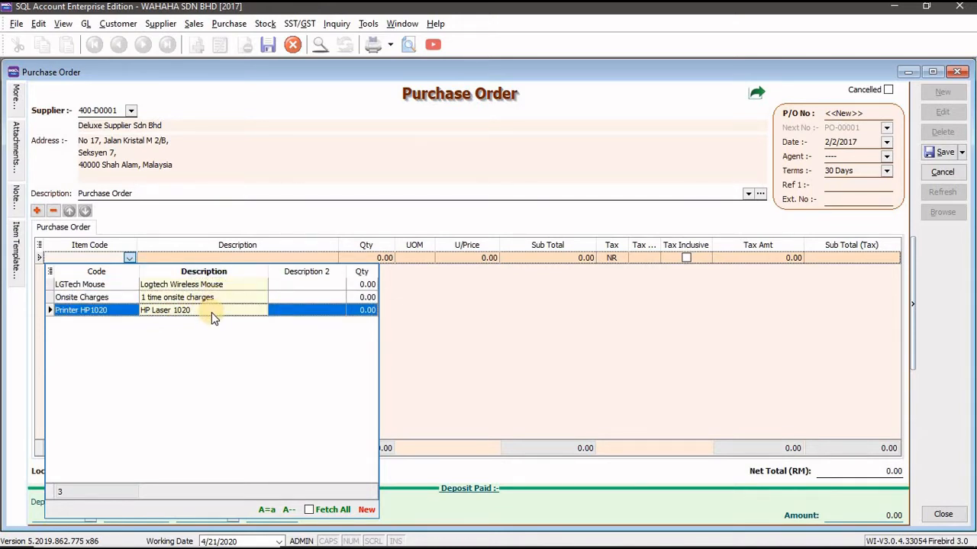
{"action": "key", "text": "Right"}
{"action": "left_click", "coordinate": [300, 279]}
{"action": "left_click", "coordinate": [301, 316]}
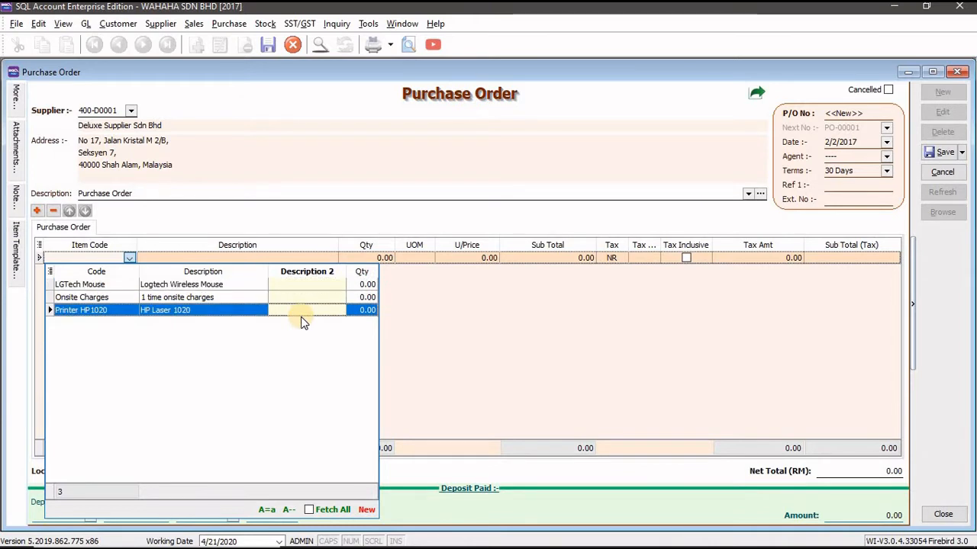
{"action": "key", "text": "Right"}
{"action": "key", "text": "Up"}
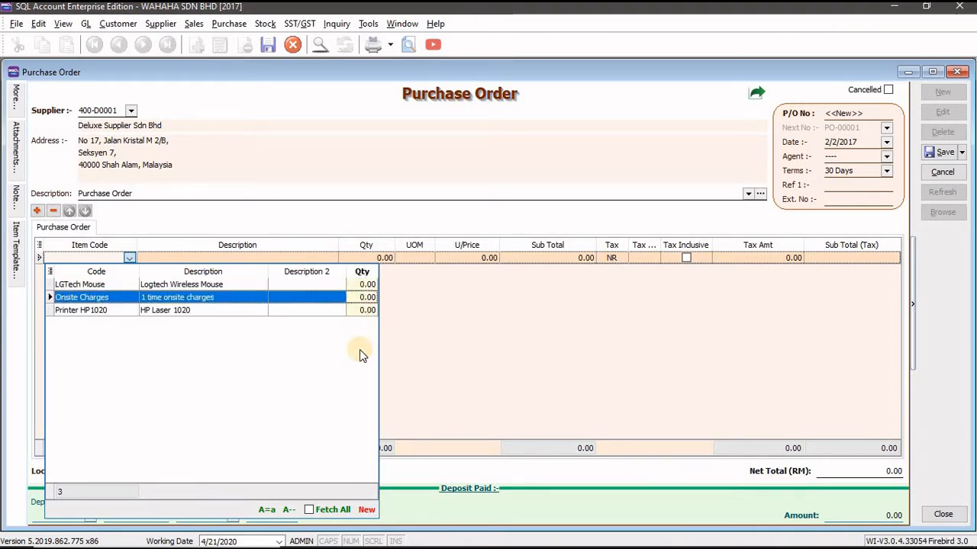
{"action": "key", "text": "Down"}
{"action": "key", "text": "Home"}
{"action": "key", "text": "Up"}
{"action": "key", "text": "Up"}
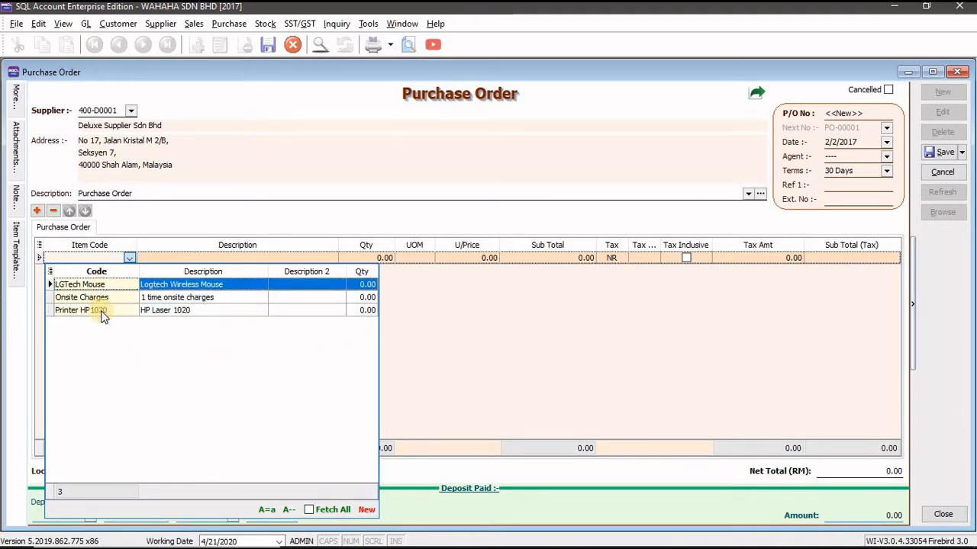
Step: Try the "hp" search on the code column again from the Printer HP1020 entry, and clear it
{"action": "left_click", "coordinate": [103, 313]}
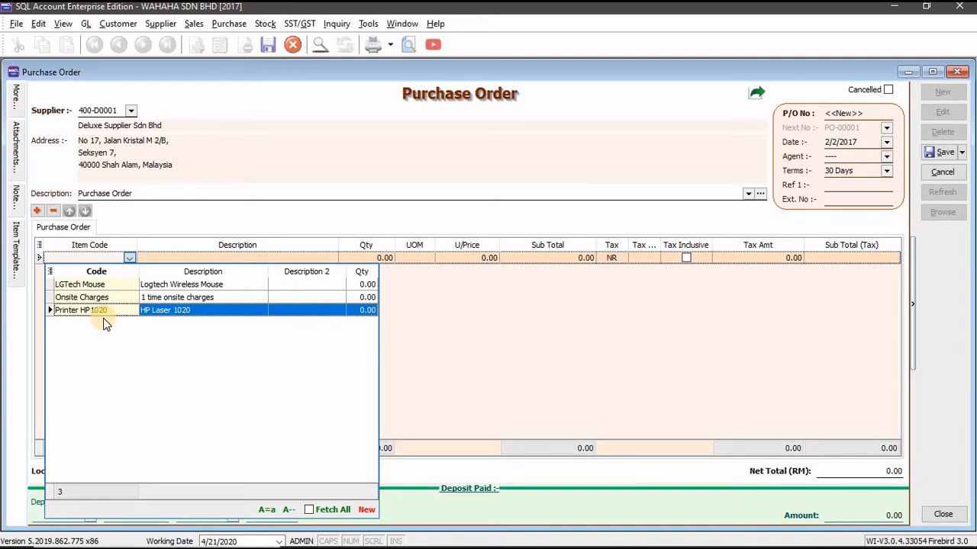
{"action": "type", "text": "hp"}
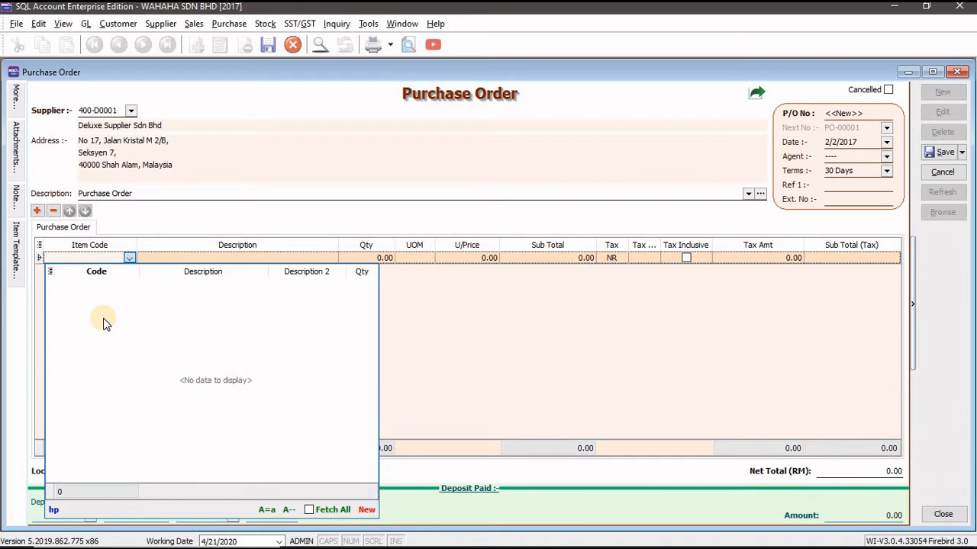
{"action": "key", "text": "BackSpace"}
{"action": "key", "text": "BackSpace"}
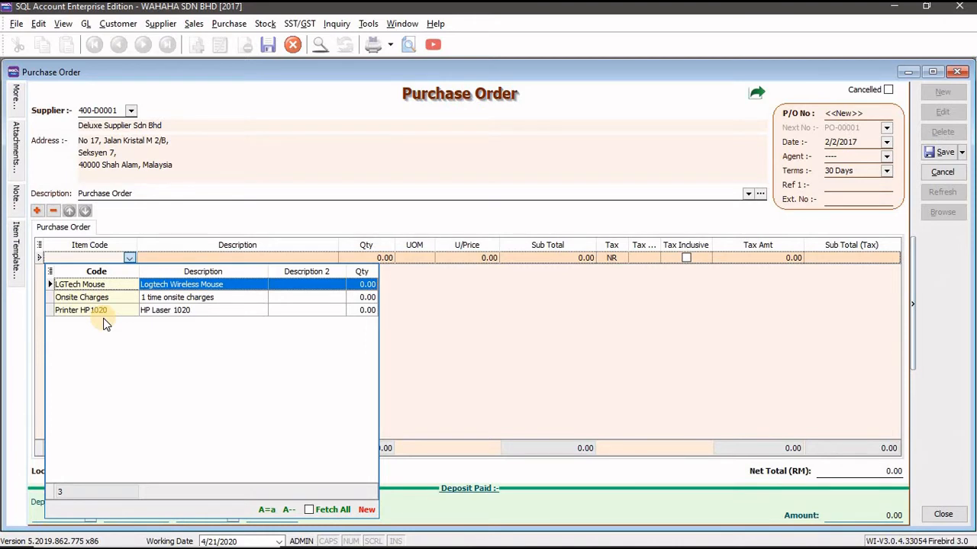
Step: Search the item descriptions for "HP" and choose Printer HP1020 for the first order line
{"action": "key", "text": "Left"}
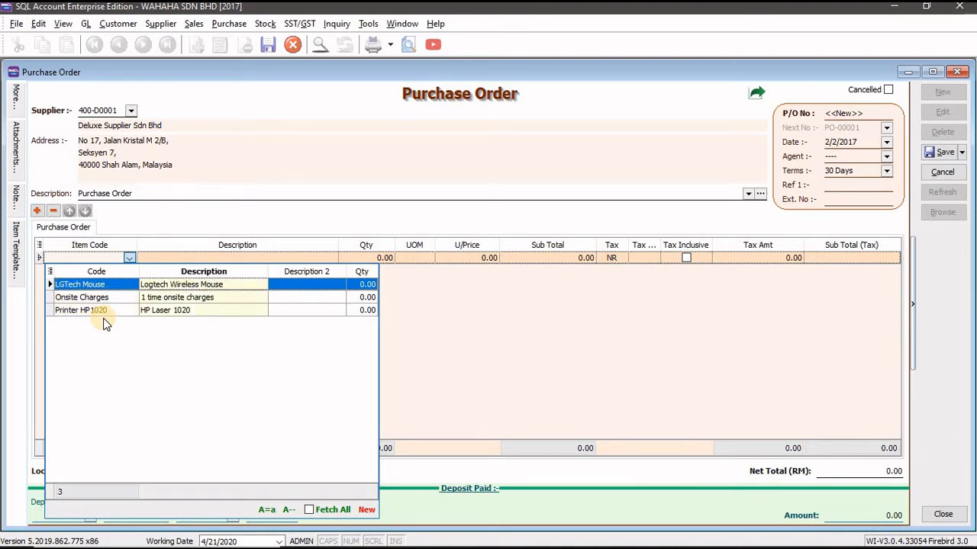
{"action": "type", "text": "HP"}
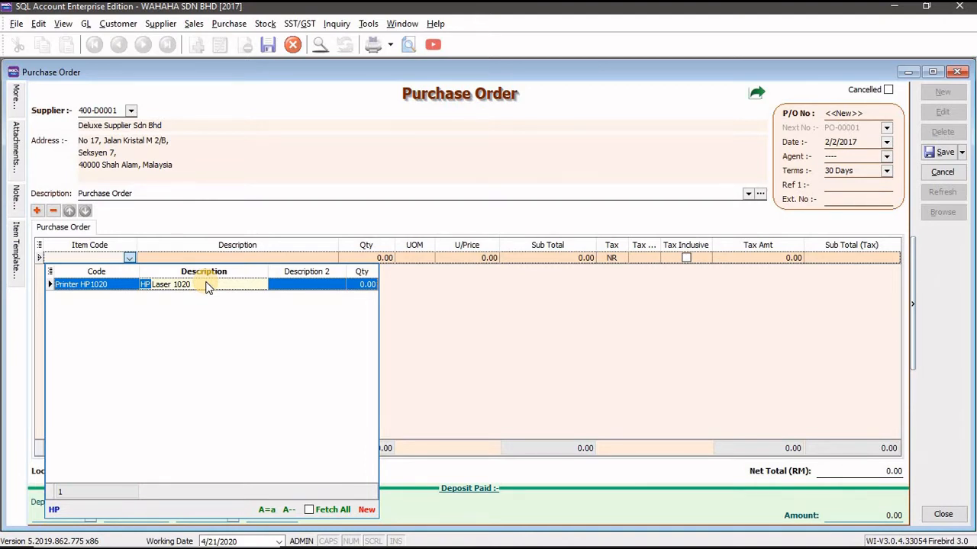
{"action": "key", "text": "Return"}
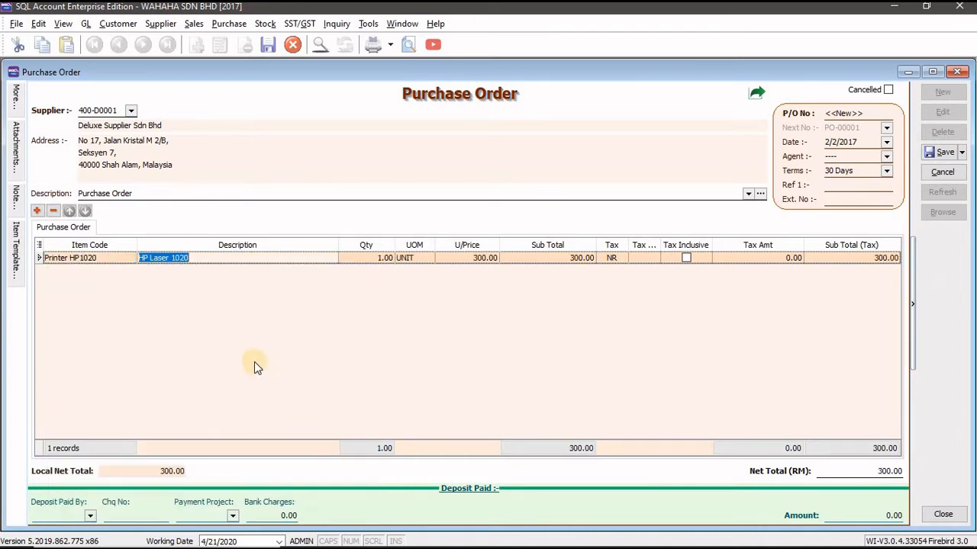
Step: Set the Printer HP1020 line's quantity to 10 as in the workbook, and compare its unit and unit price with the Task 1 table
{"action": "key", "text": "alt+Tab"}
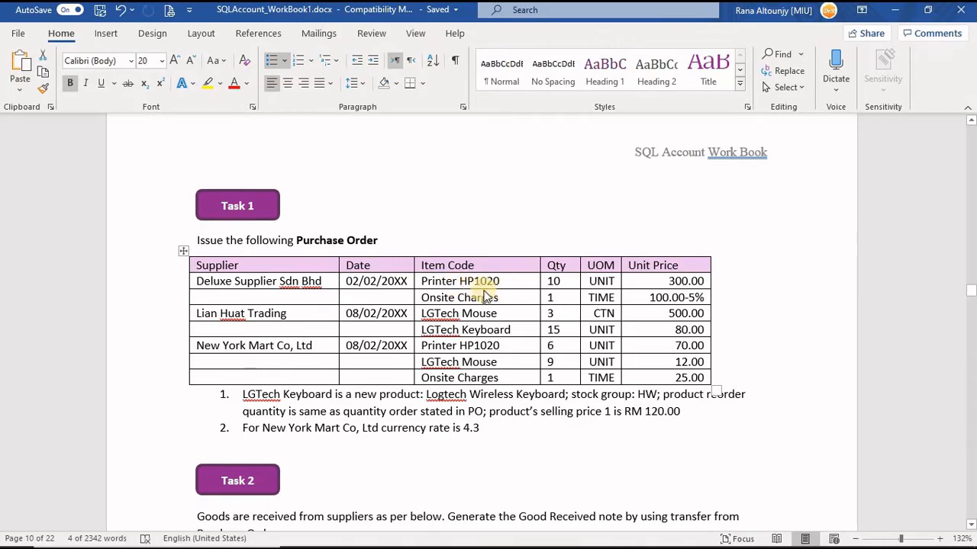
{"action": "key", "text": "alt+Tab"}
{"action": "key", "text": "alt+Tab"}
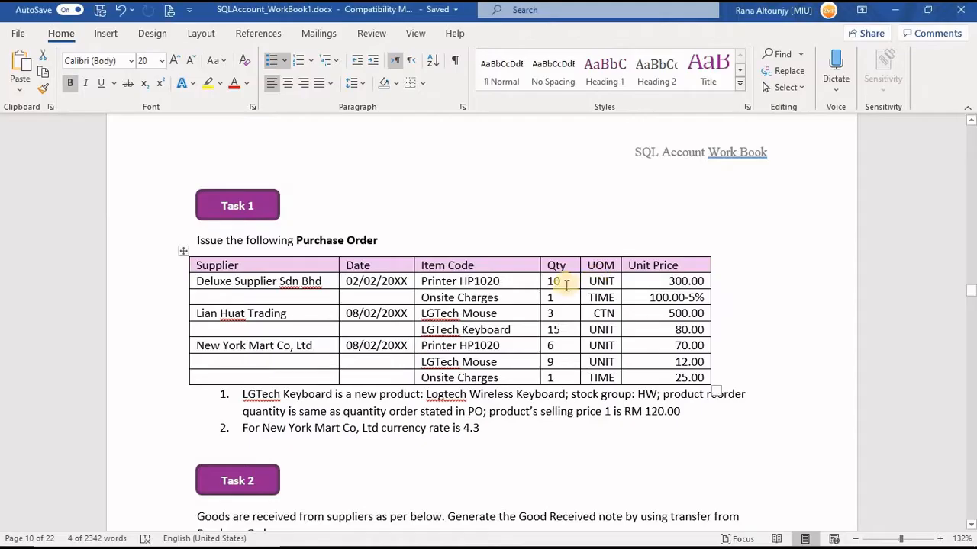
{"action": "key", "text": "alt+Tab"}
{"action": "left_click", "coordinate": [362, 257]}
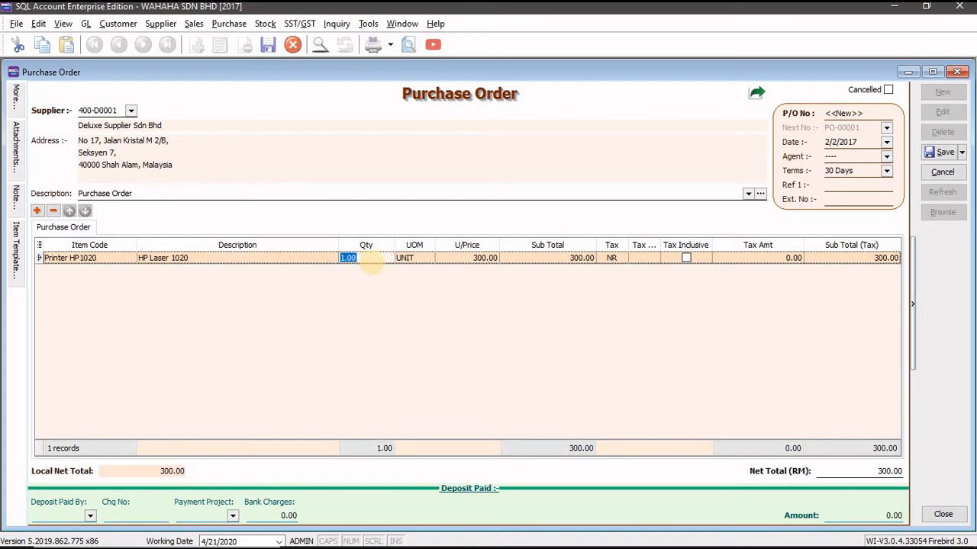
{"action": "type", "text": "10"}
{"action": "key", "text": "Tab"}
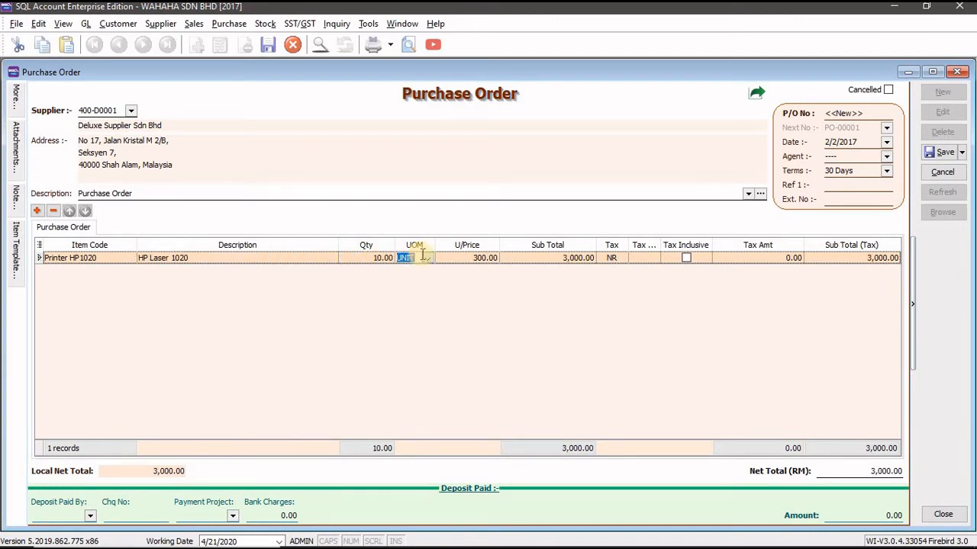
{"action": "key", "text": "alt+Tab"}
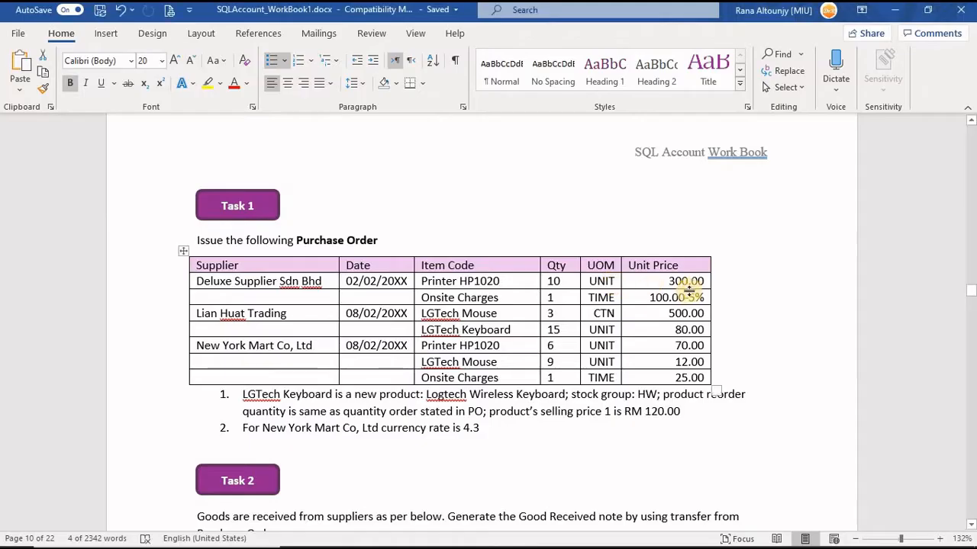
{"action": "key", "text": "alt+Tab"}
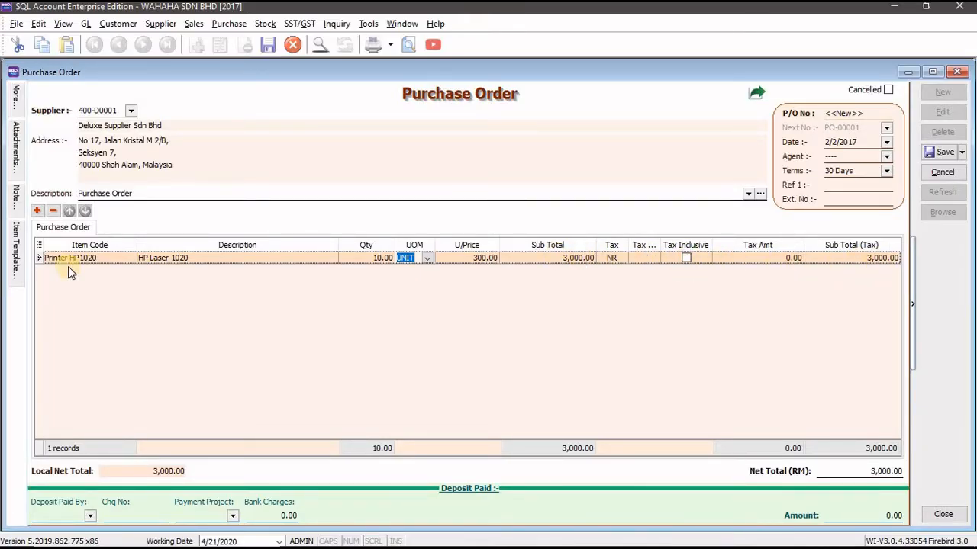
Step: Add a second order line and choose the Onsite Charges item, as given in the workbook's Task 1 table
{"action": "mouse_move", "coordinate": [15, 197]}
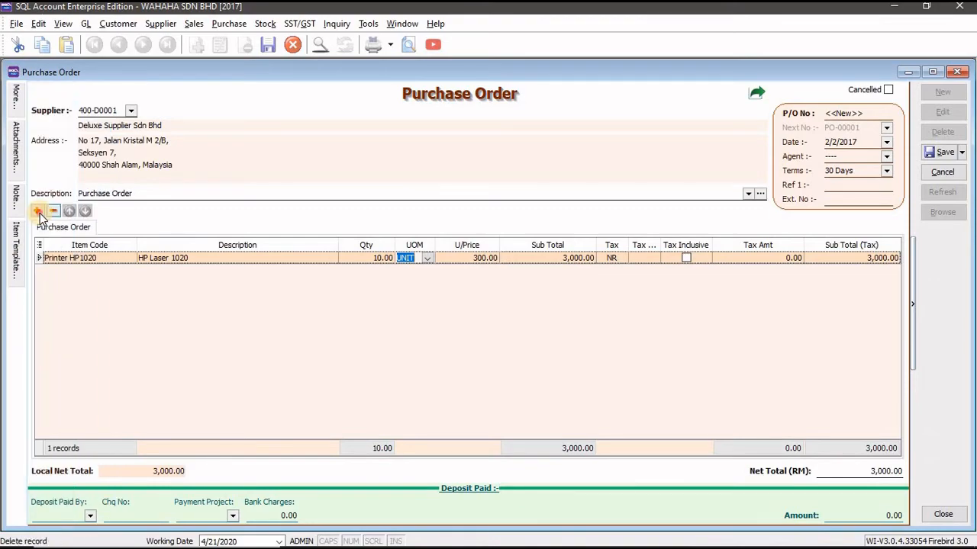
{"action": "left_click", "coordinate": [66, 275]}
{"action": "key", "text": "alt+Tab"}
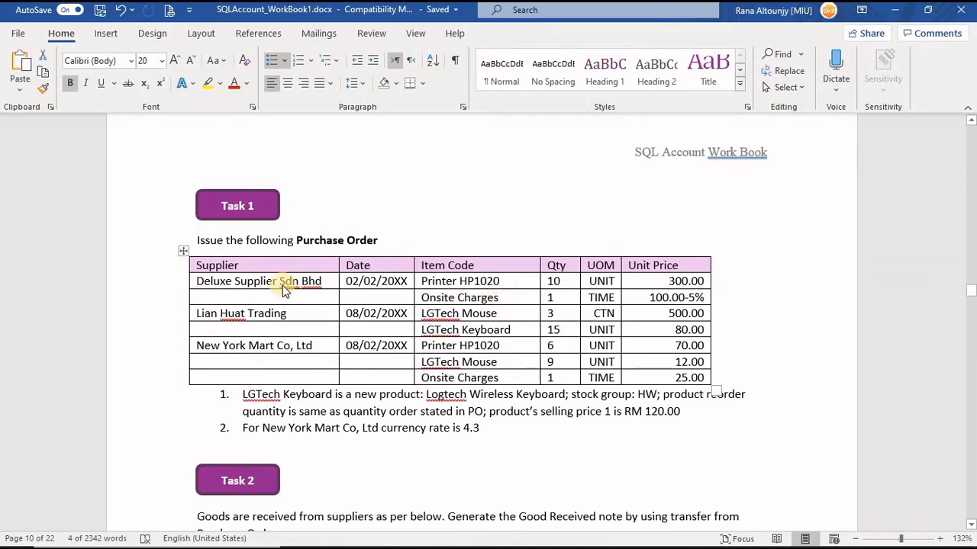
{"action": "key", "text": "alt+Tab"}
{"action": "left_click", "coordinate": [104, 269]}
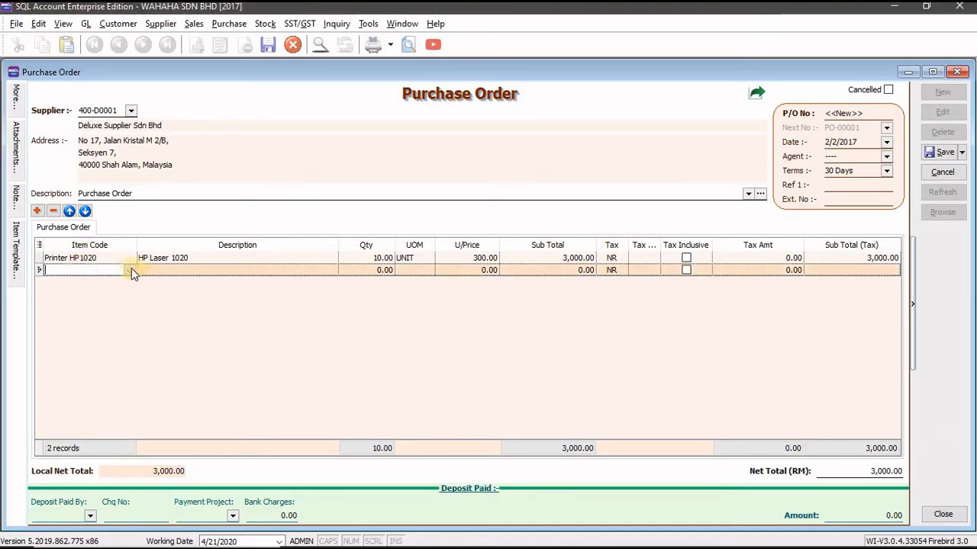
{"action": "left_click", "coordinate": [130, 269]}
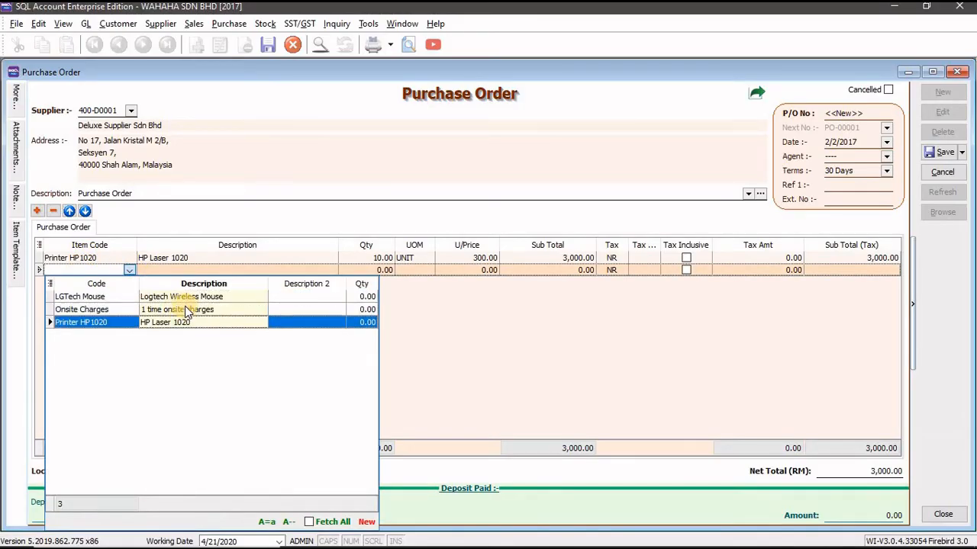
{"action": "key", "text": "Return"}
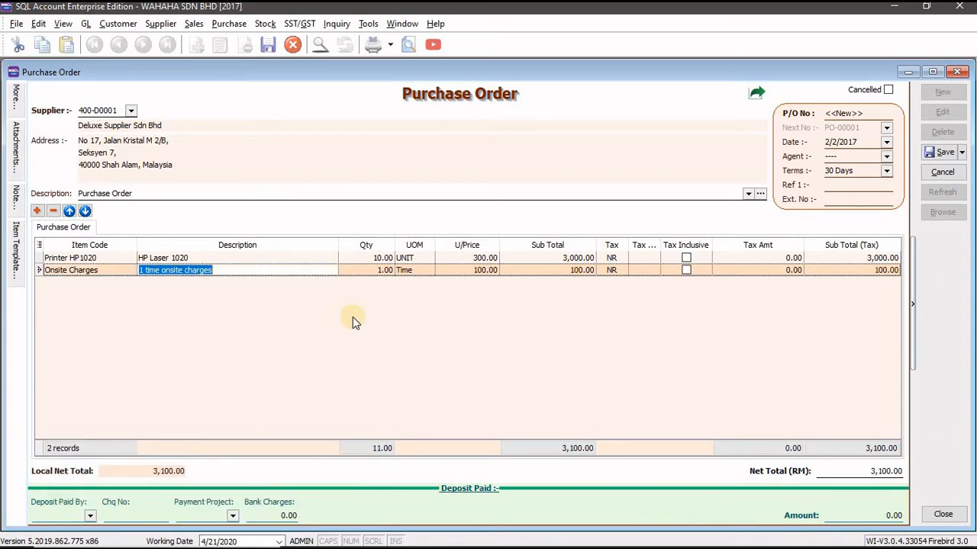
Step: Compare the Onsite Charges line's quantity, unit and unit price with the workbook's Task 1 table
{"action": "key", "text": "alt+Tab"}
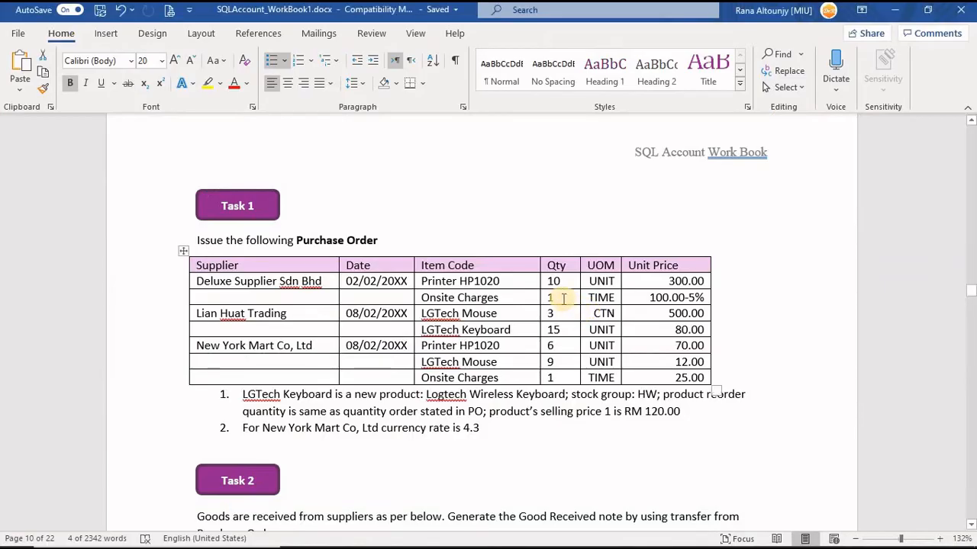
{"action": "key", "text": "alt+Tab"}
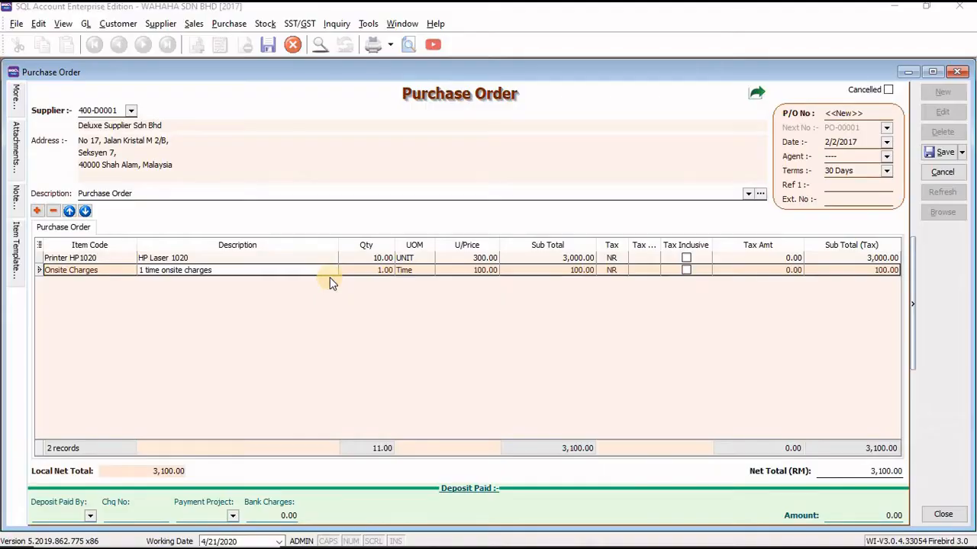
{"action": "left_click", "coordinate": [354, 269]}
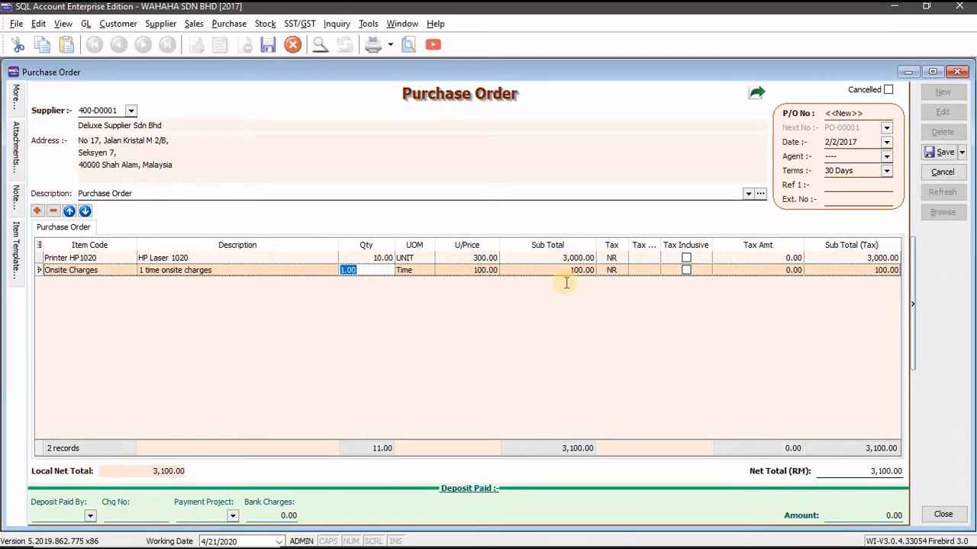
{"action": "key", "text": "alt+Tab"}
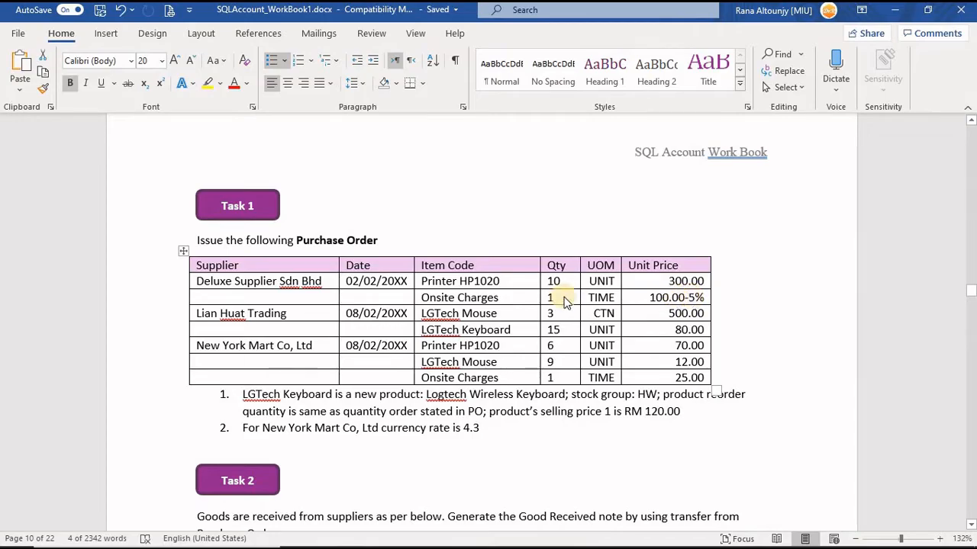
{"action": "key", "text": "alt+Tab"}
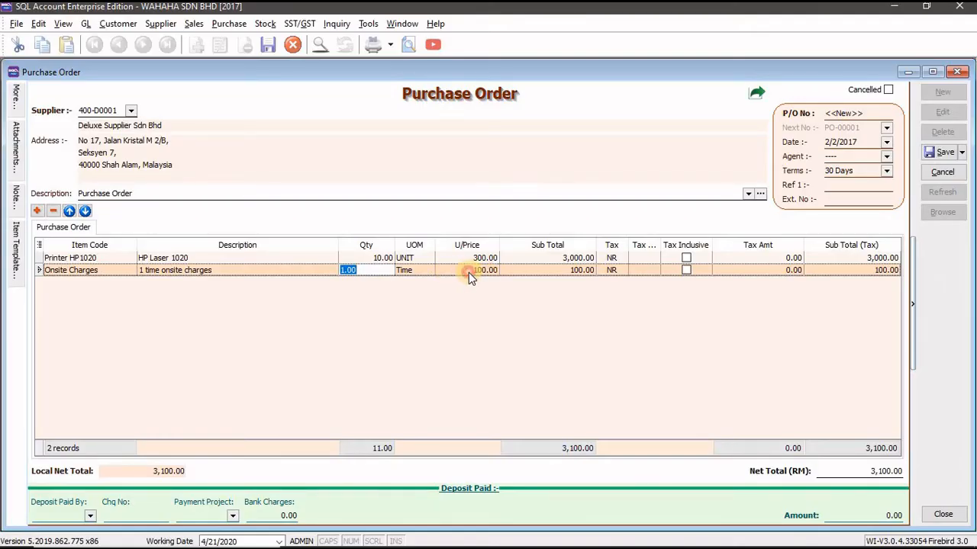
{"action": "left_click", "coordinate": [468, 272]}
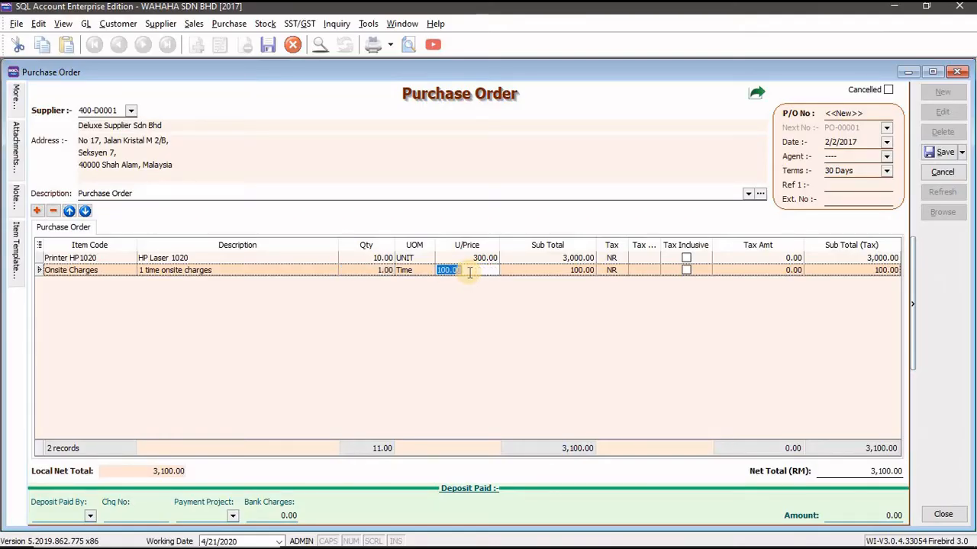
{"action": "key", "text": "alt+Tab"}
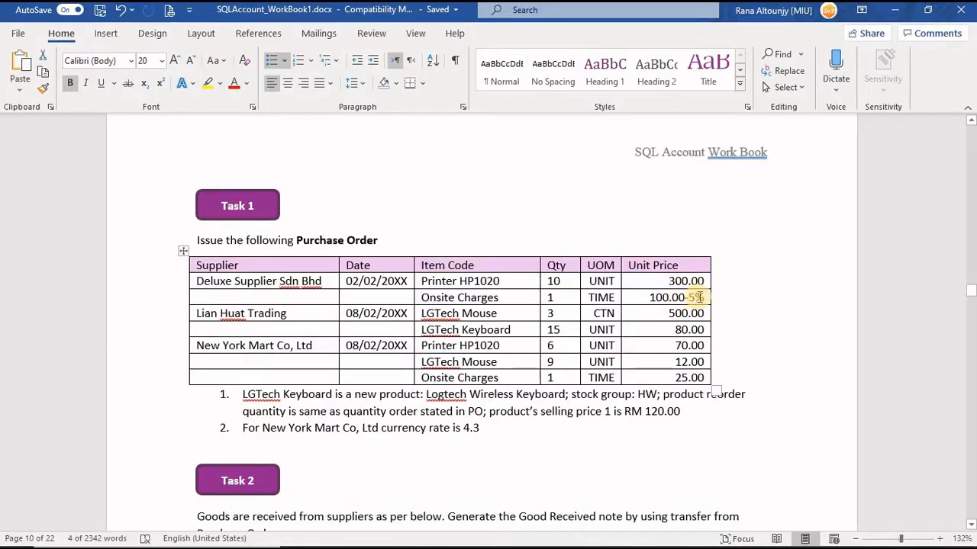
{"action": "key", "text": "alt+Tab"}
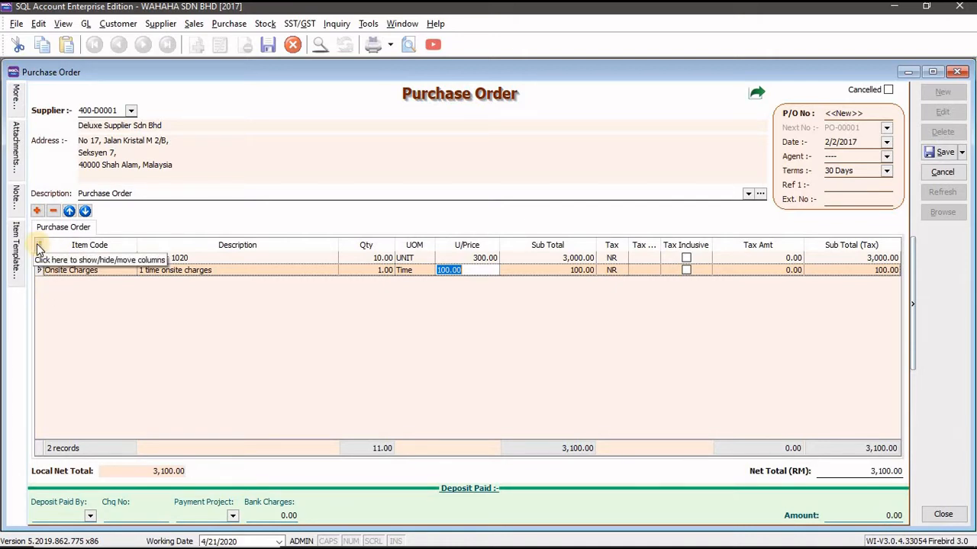
{"action": "left_click", "coordinate": [412, 382]}
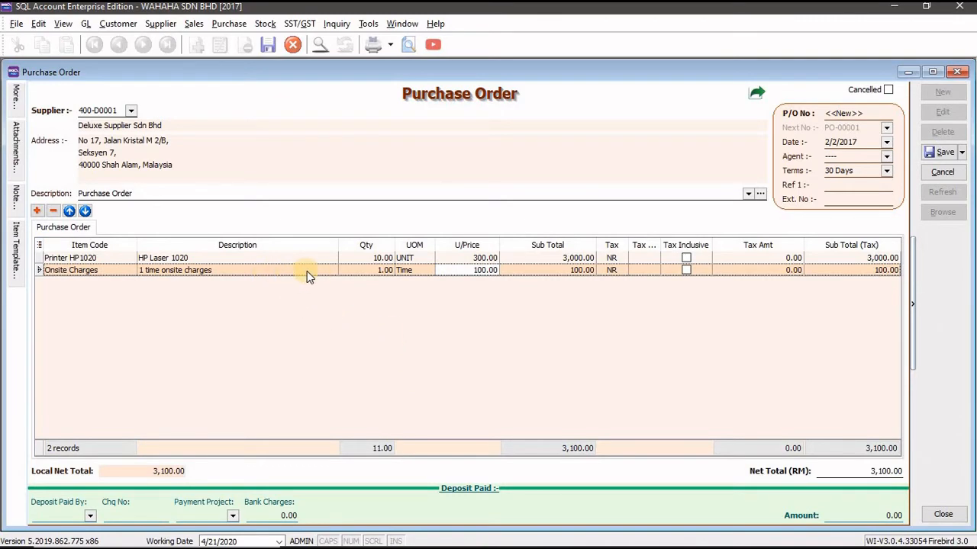
{"action": "key", "text": "alt+Tab"}
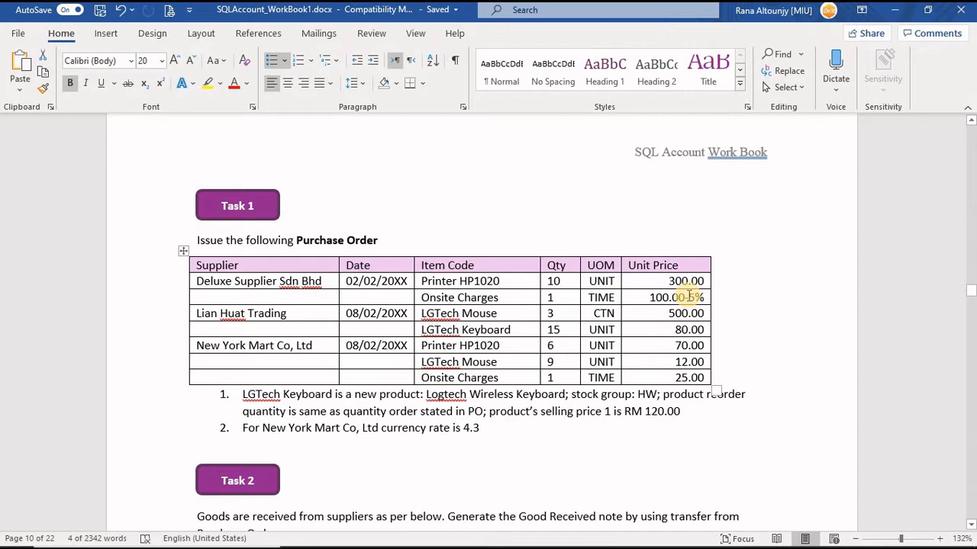
{"action": "key", "text": "alt+Tab"}
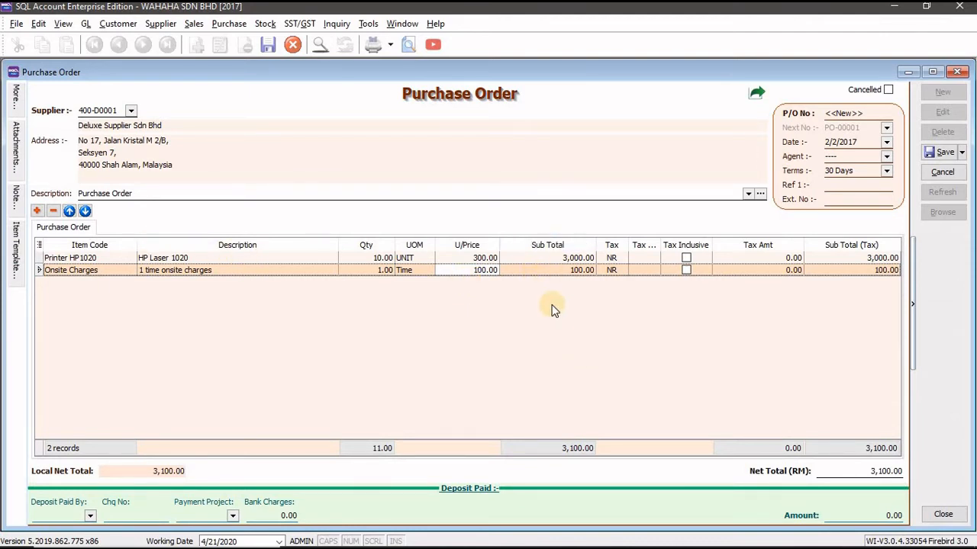
Step: Show the Disc column in the order lines and set the Onsite Charges line's discount to 5%
{"action": "left_click", "coordinate": [39, 245]}
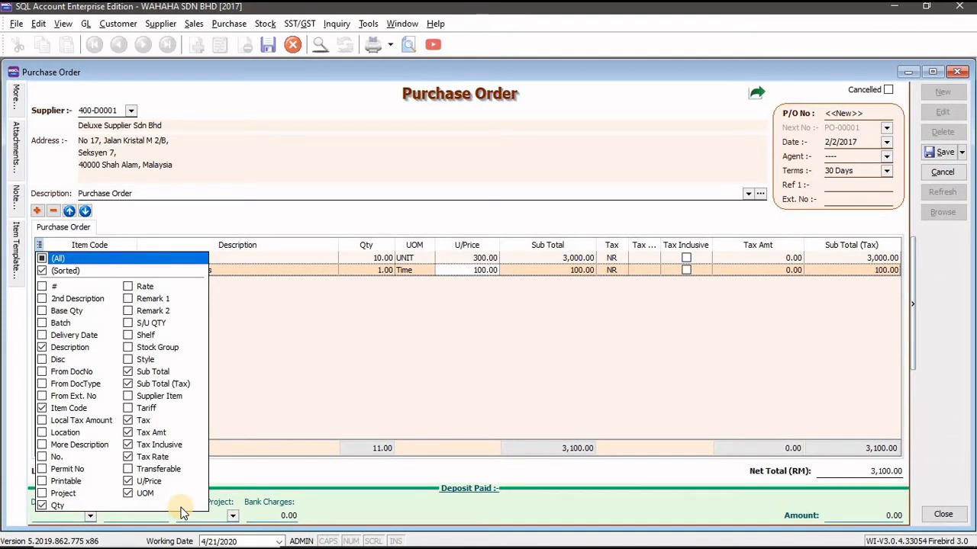
{"action": "left_click", "coordinate": [42, 360]}
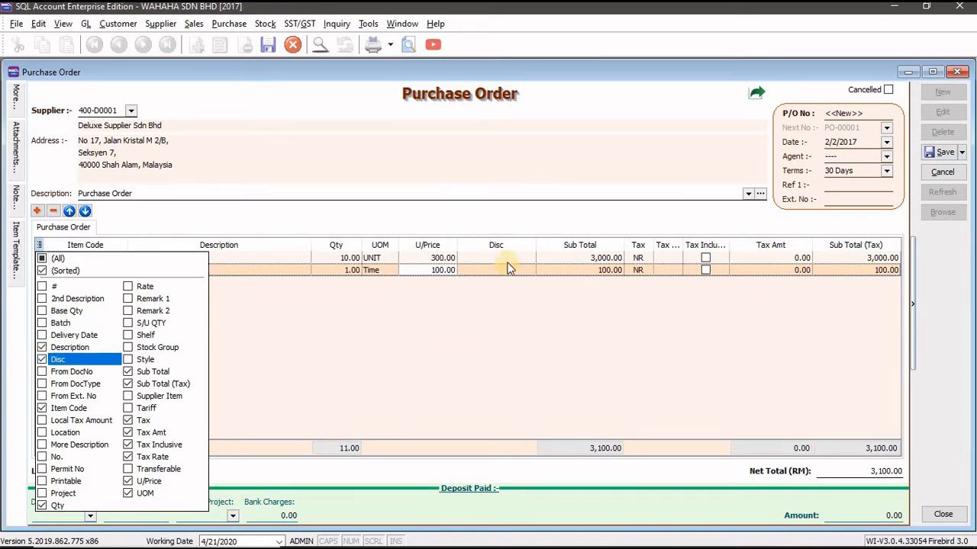
{"action": "left_click", "coordinate": [42, 359]}
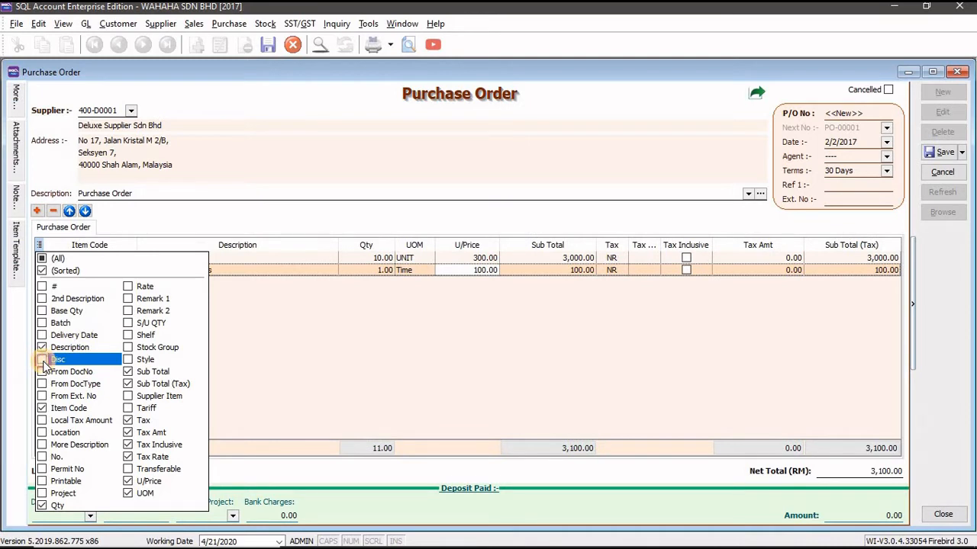
{"action": "left_click", "coordinate": [42, 359]}
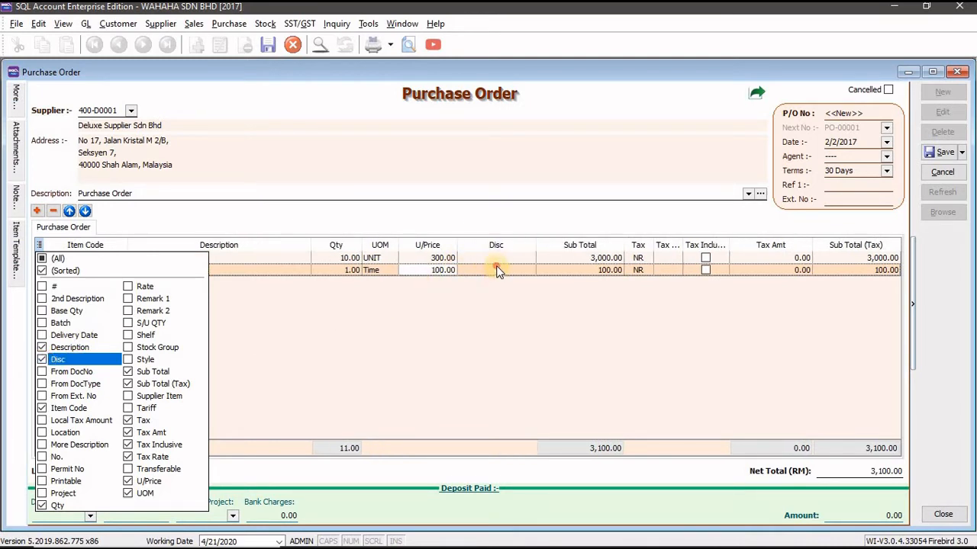
{"action": "left_click", "coordinate": [500, 365]}
{"action": "type", "text": "5%"}
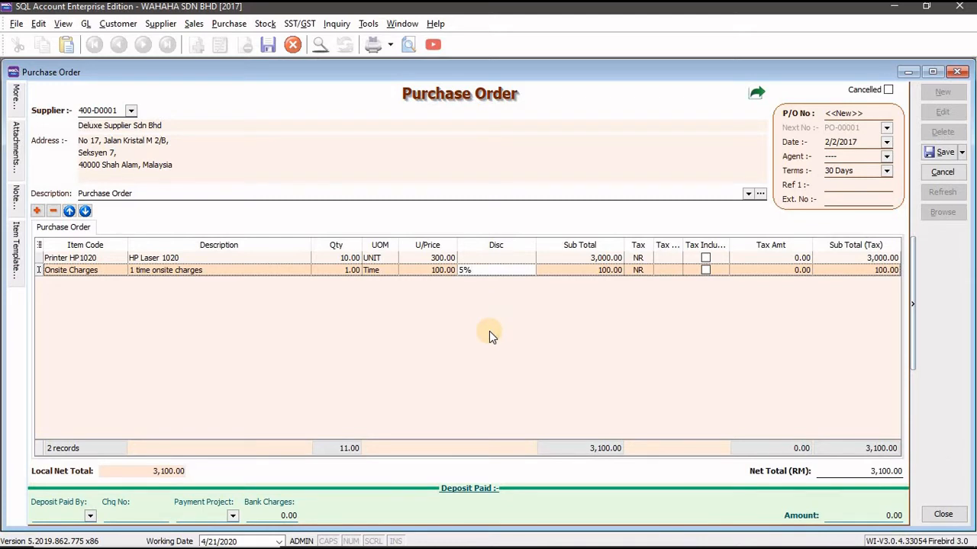
{"action": "key", "text": "Return"}
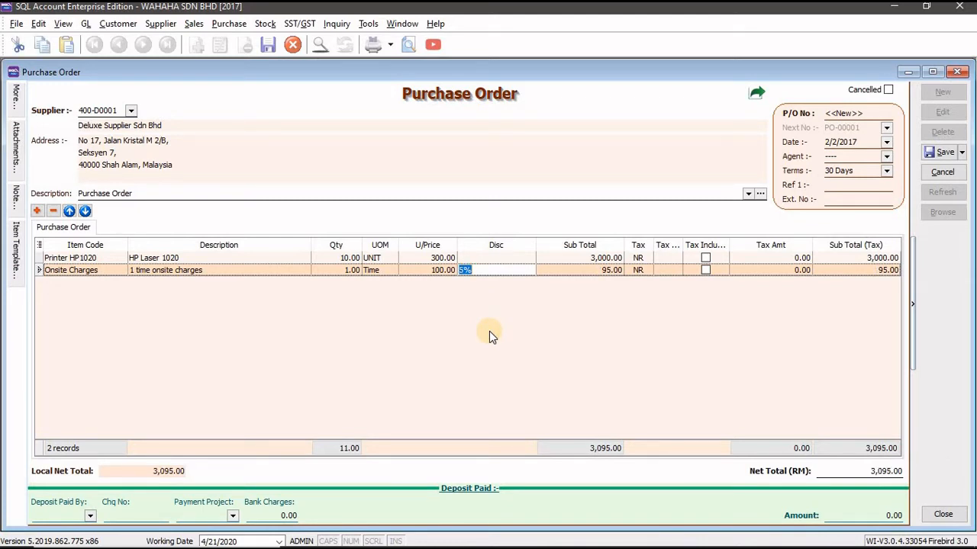
Step: Check the Deluxe Supplier order lines and discount against the workbook's Task 1 table, and save the purchase order
{"action": "key", "text": "alt+Tab"}
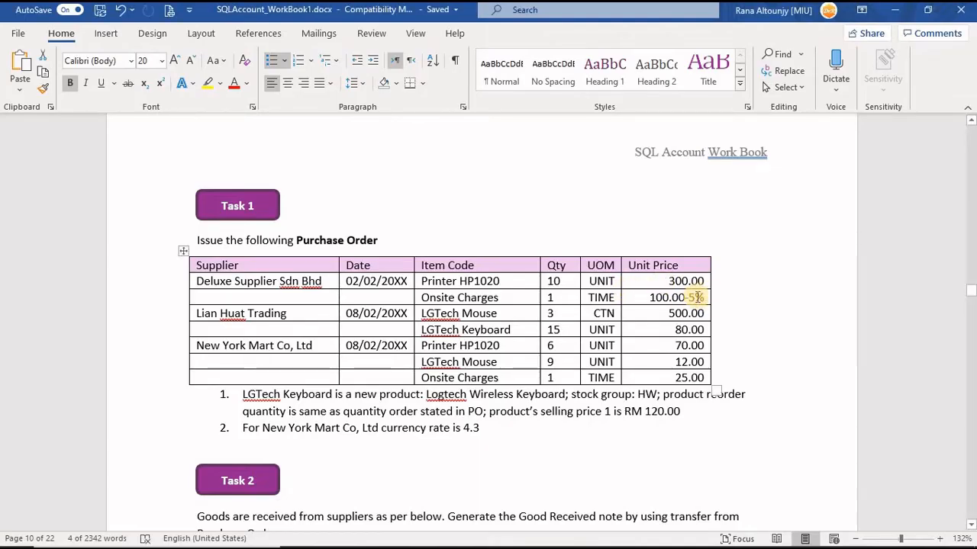
{"action": "key", "text": "alt+Tab"}
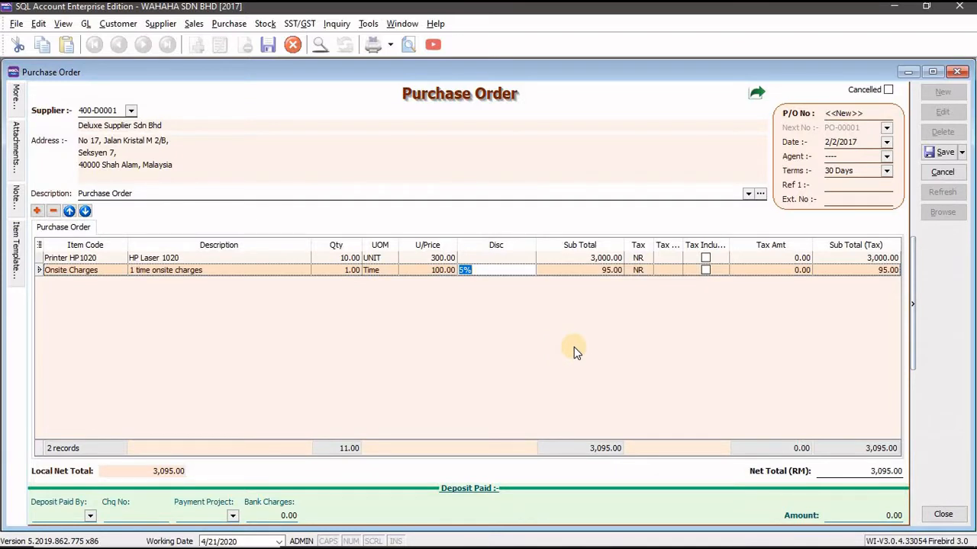
{"action": "left_click", "coordinate": [460, 322]}
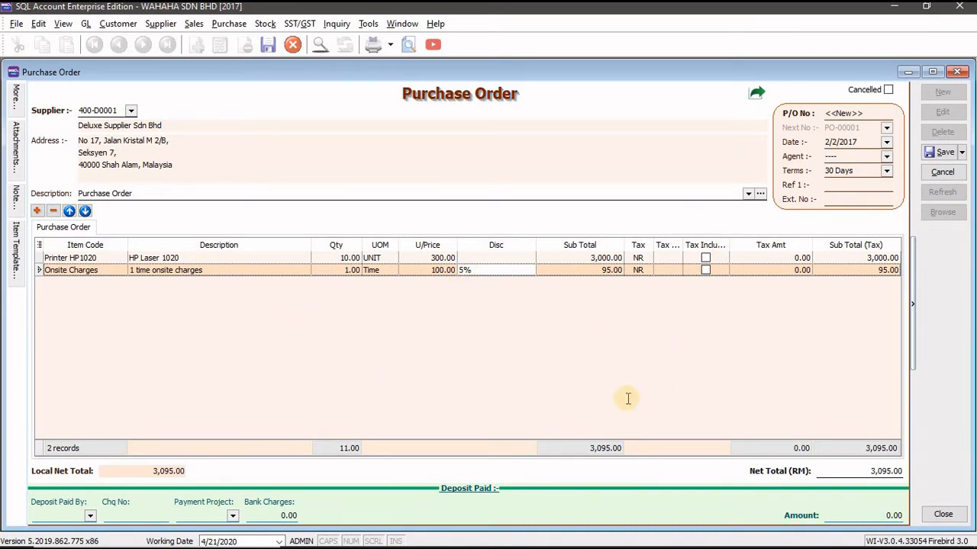
{"action": "key", "text": "alt+Tab"}
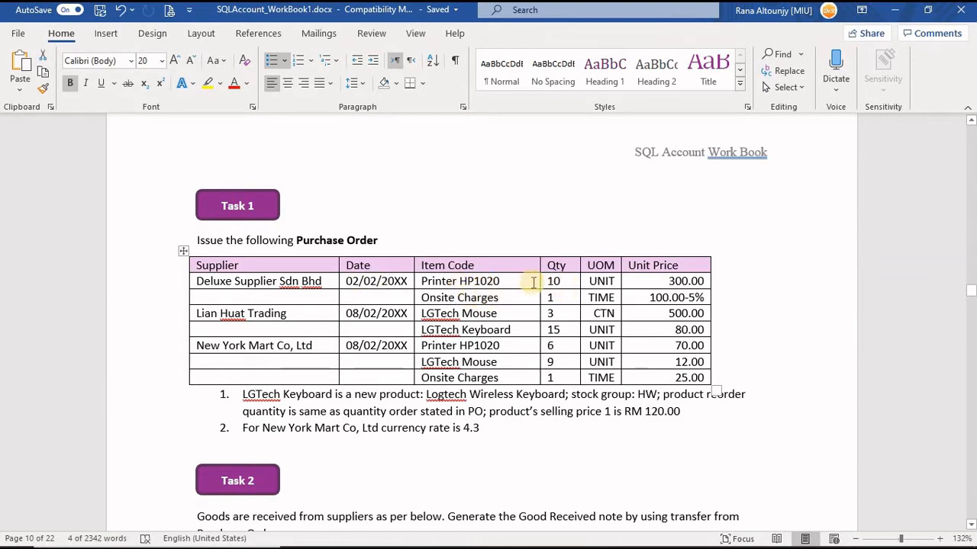
{"action": "key", "text": "alt+Tab"}
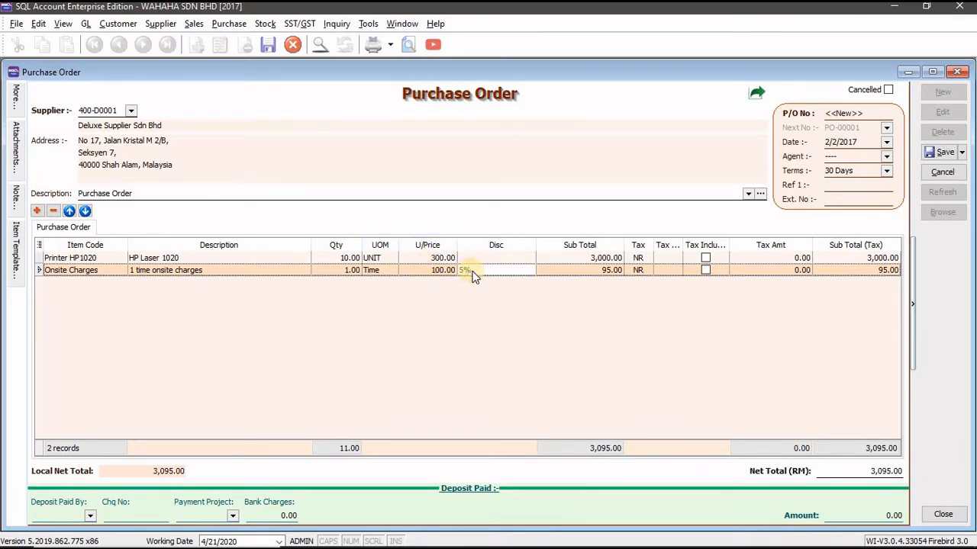
{"action": "left_click", "coordinate": [39, 245]}
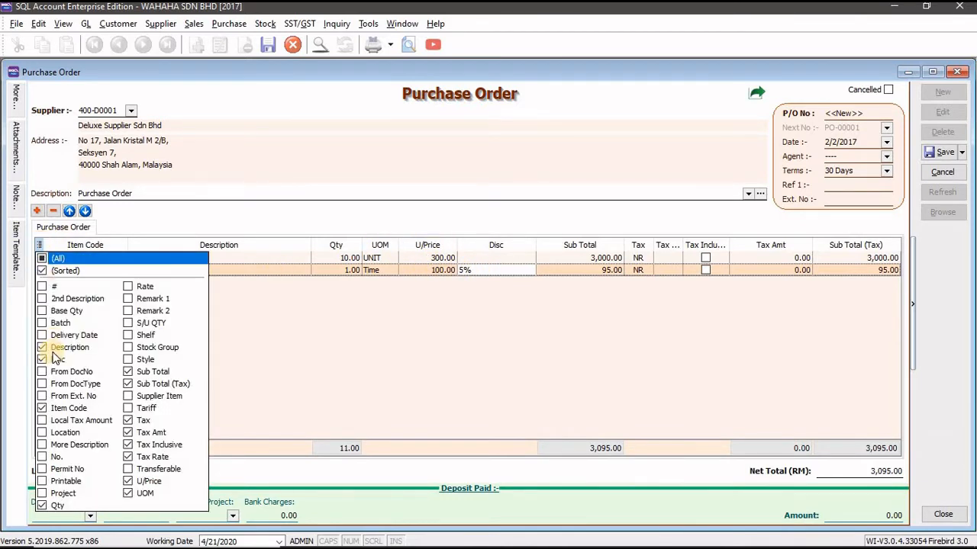
{"action": "left_click", "coordinate": [360, 319]}
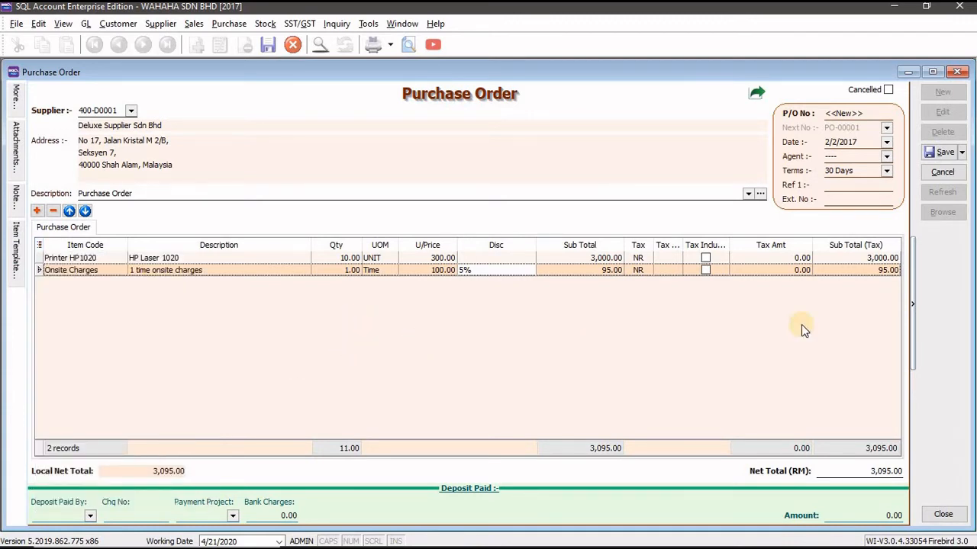
{"action": "left_click", "coordinate": [941, 153]}
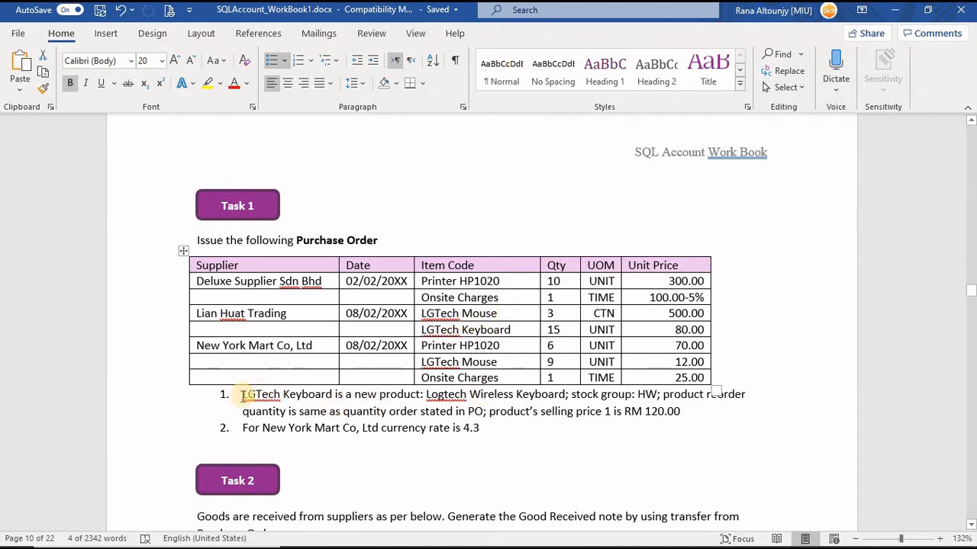
Step: Highlight and read the workbook's Task 1 note describing the new LGTech Keyboard product
{"action": "left_click", "coordinate": [542, 418]}
{"action": "left_click_drag", "start_coordinate": [541, 418], "coordinate": [698, 420]}
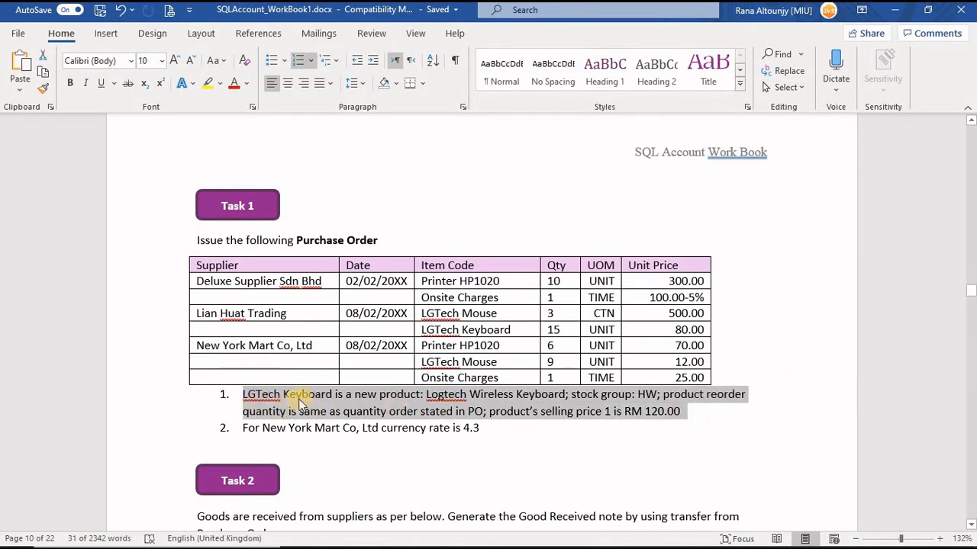
{"action": "left_click", "coordinate": [372, 402]}
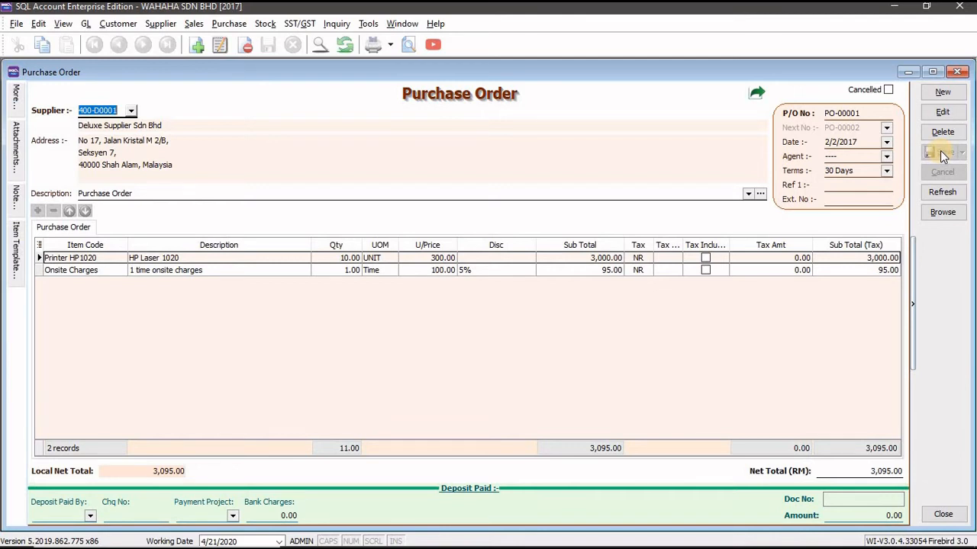
Step: Close the saved purchase order and open the stock item maintenance list, rechecking the workbook's LGTech Keyboard note
{"action": "left_click", "coordinate": [956, 72]}
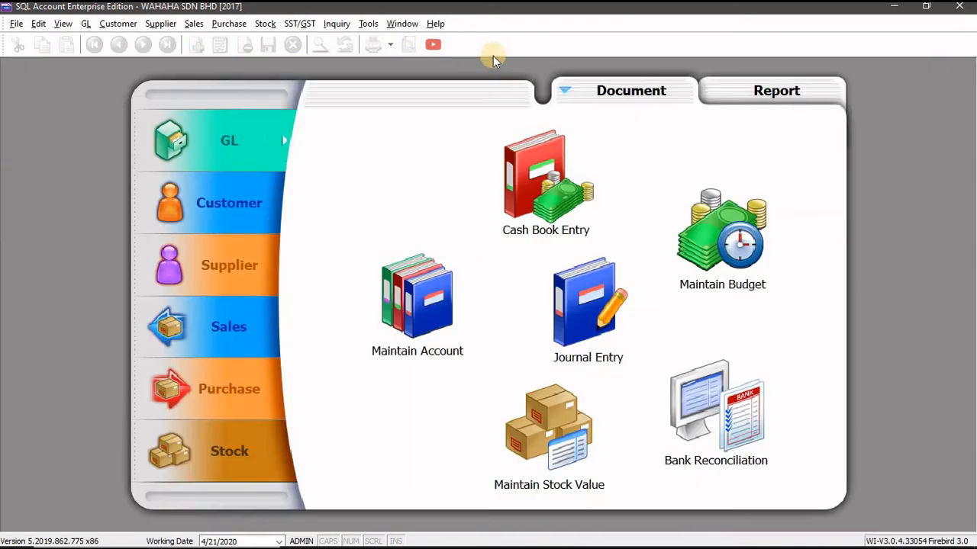
{"action": "left_click", "coordinate": [265, 23]}
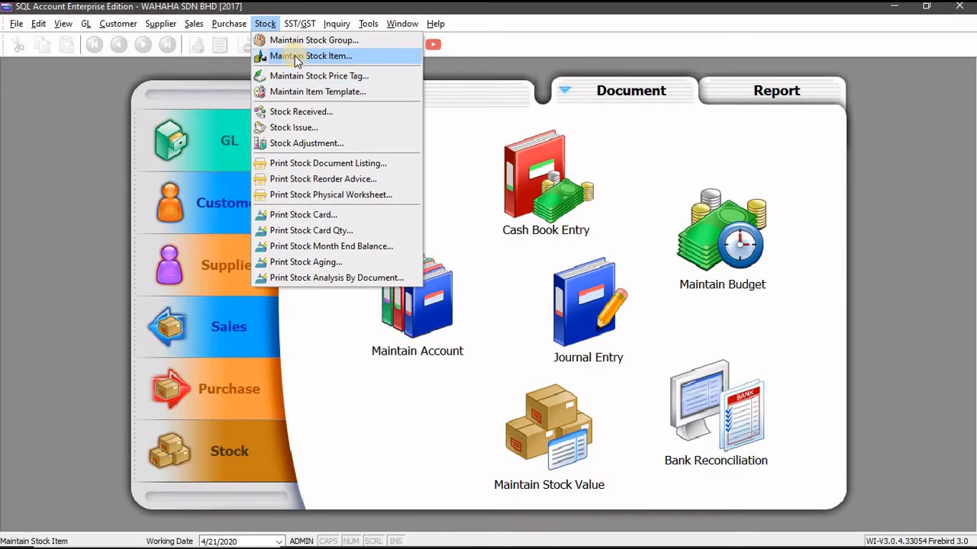
{"action": "key", "text": "alt+Tab"}
{"action": "triple_click", "coordinate": [602, 400]}
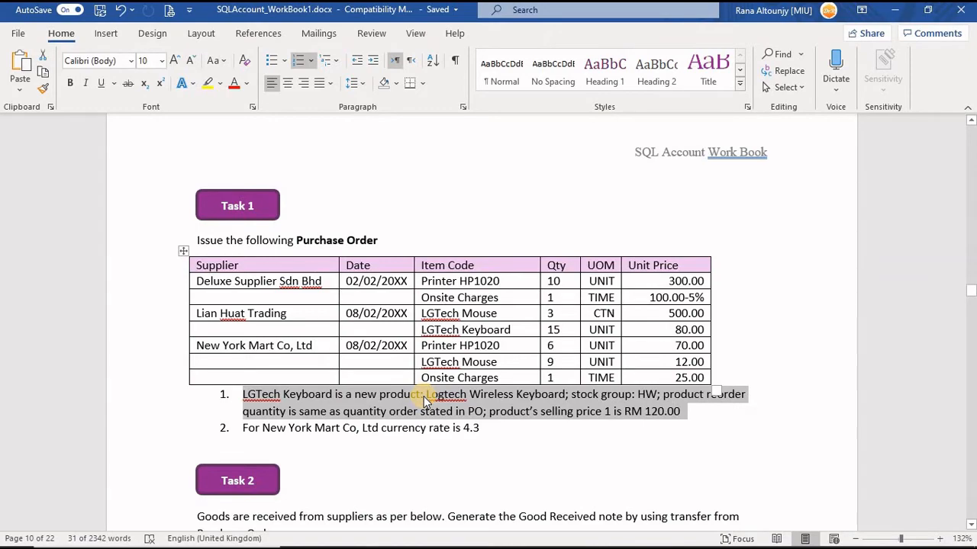
{"action": "key", "text": "alt+Tab"}
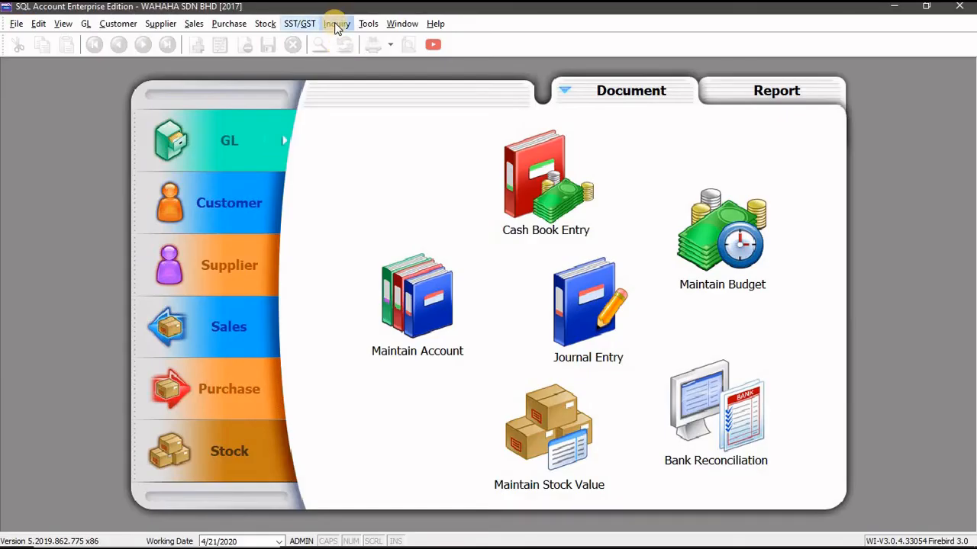
{"action": "left_click", "coordinate": [266, 24]}
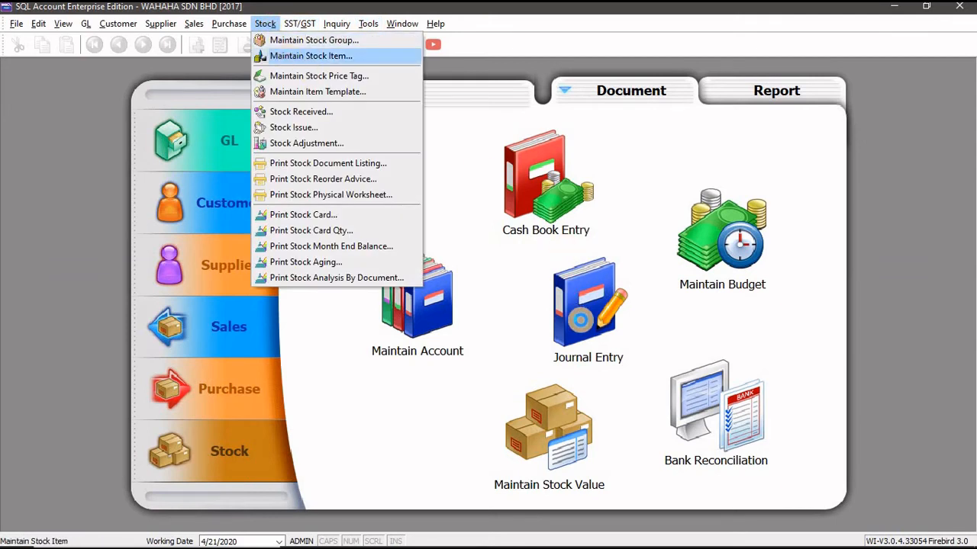
{"action": "left_click", "coordinate": [311, 55]}
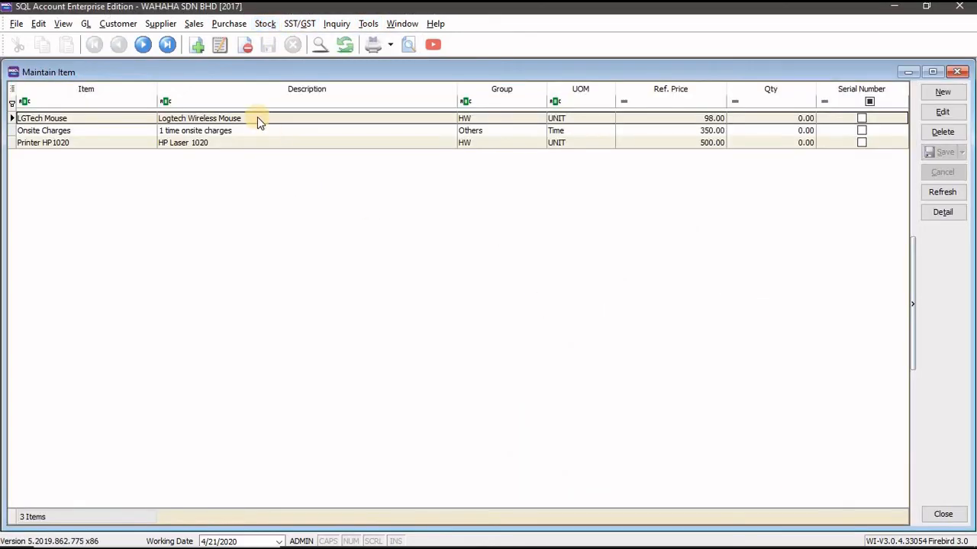
Step: Start a new stock item and copy "Logtech Wireless Keyboard" from the Word workbook's note into its description and code
{"action": "left_click", "coordinate": [955, 98]}
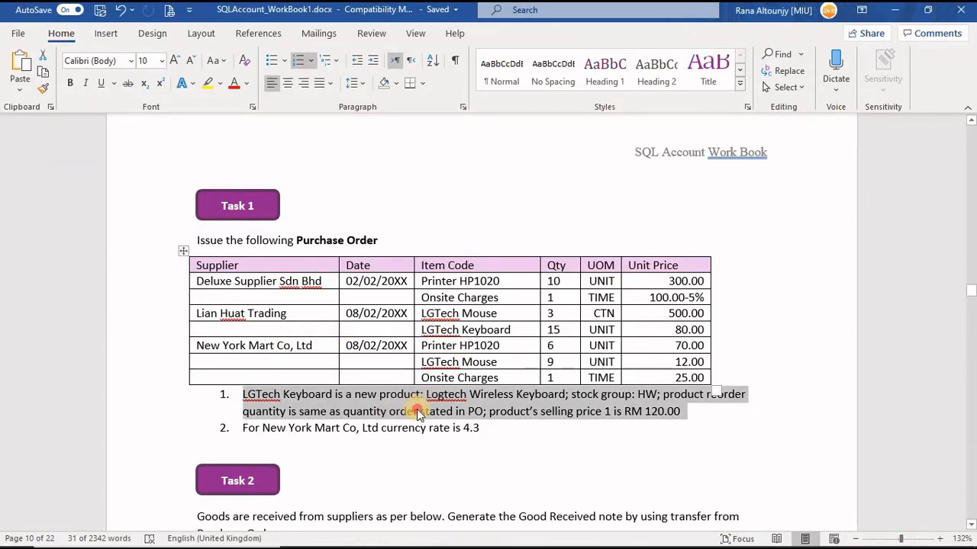
{"action": "left_click", "coordinate": [418, 411]}
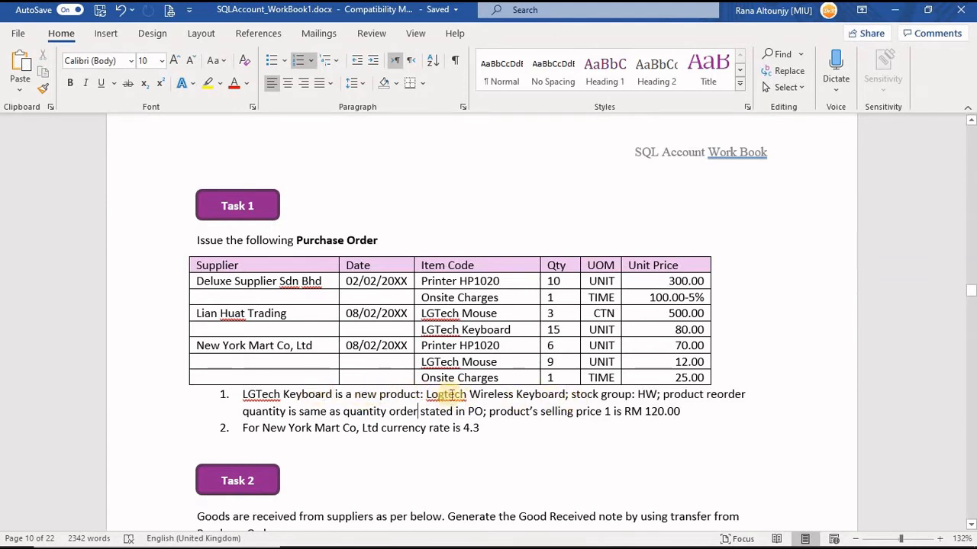
{"action": "left_click_drag", "start_coordinate": [425, 395], "coordinate": [561, 401]}
{"action": "key", "text": "ctrl+c"}
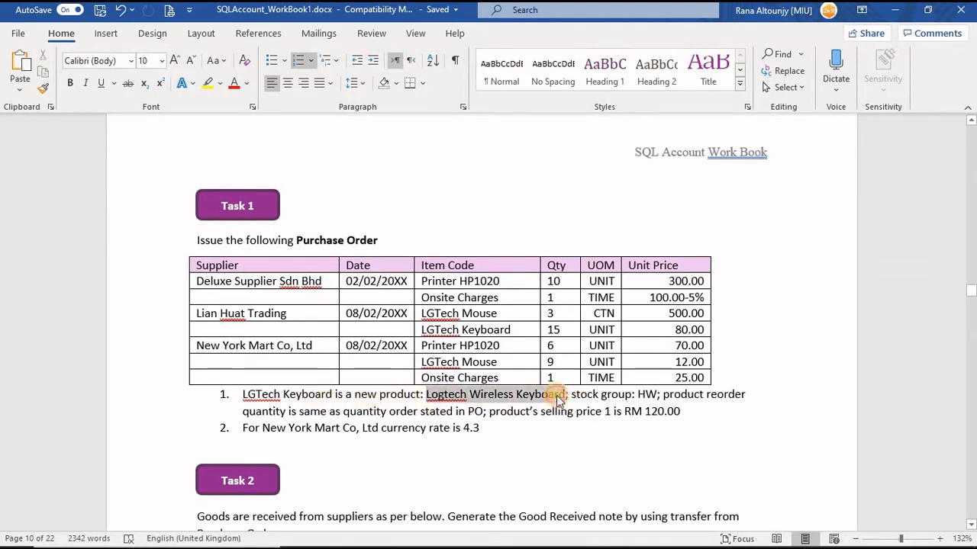
{"action": "key", "text": "alt+Tab"}
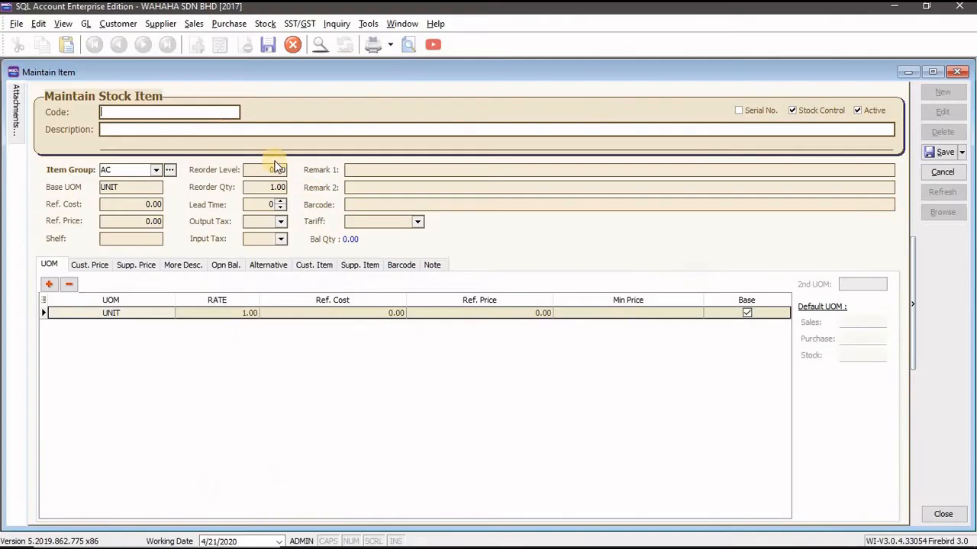
{"action": "left_click", "coordinate": [216, 130]}
{"action": "key", "text": "ctrl+v"}
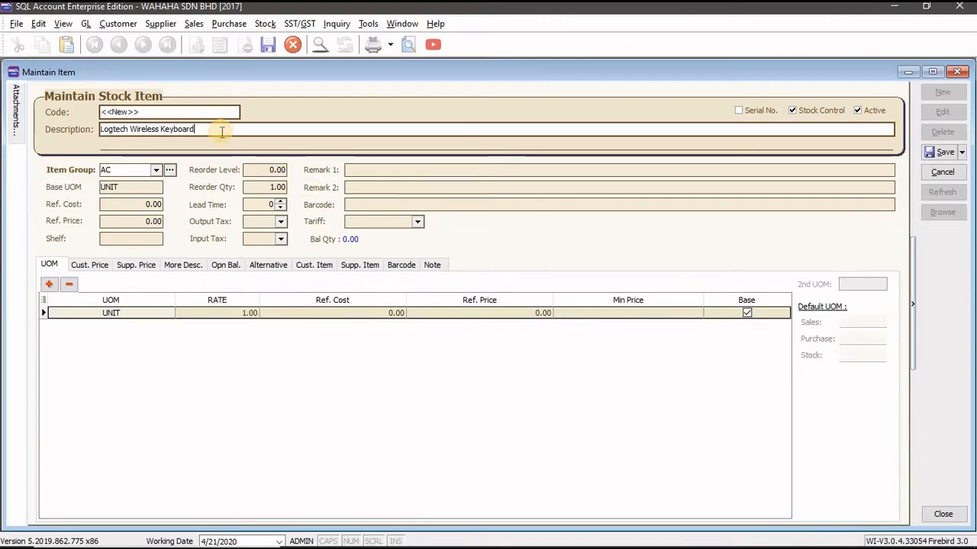
{"action": "left_click", "coordinate": [189, 111]}
{"action": "key", "text": "ctrl+v"}
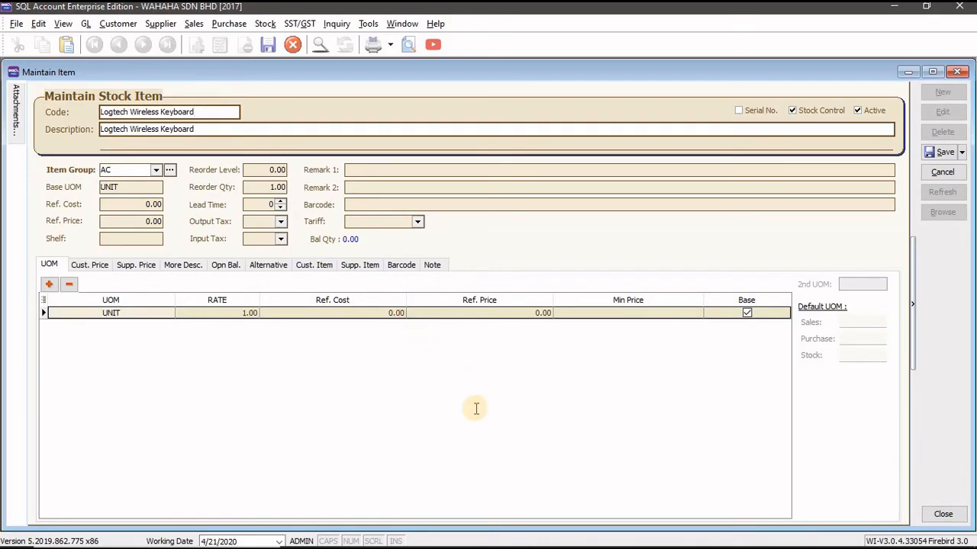
Step: Check the stock group in the workbook's note and set the new item's group to HW (Hardware)
{"action": "key", "text": "alt+Tab"}
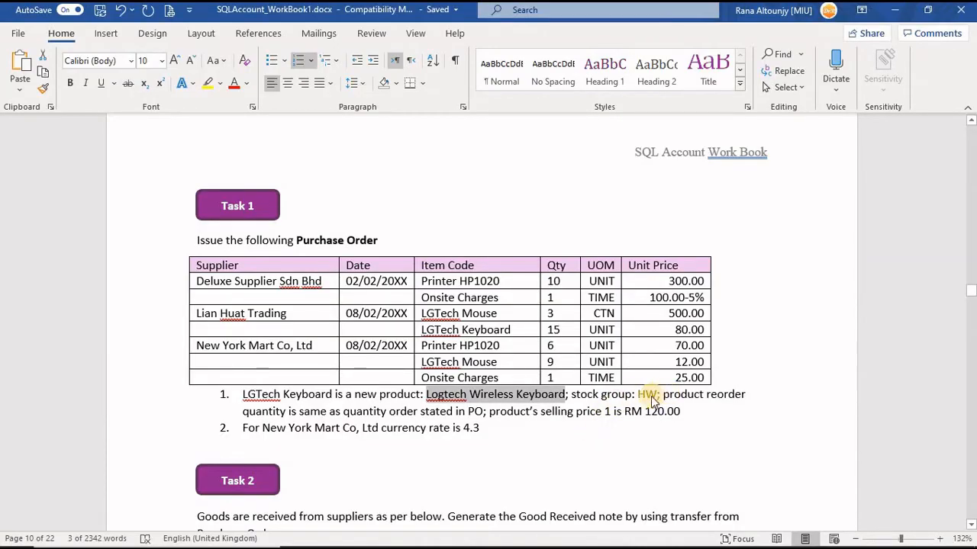
{"action": "key", "text": "alt+Tab"}
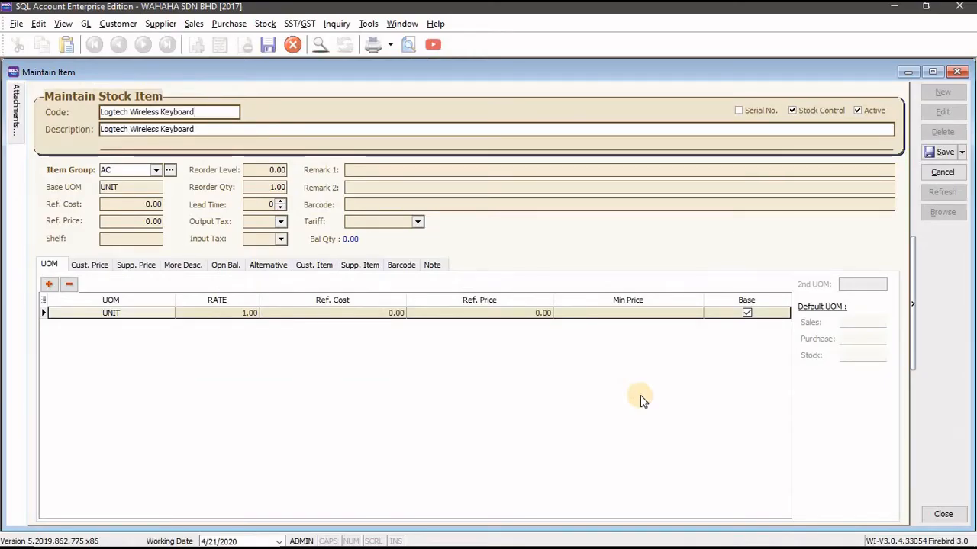
{"action": "left_click", "coordinate": [158, 173]}
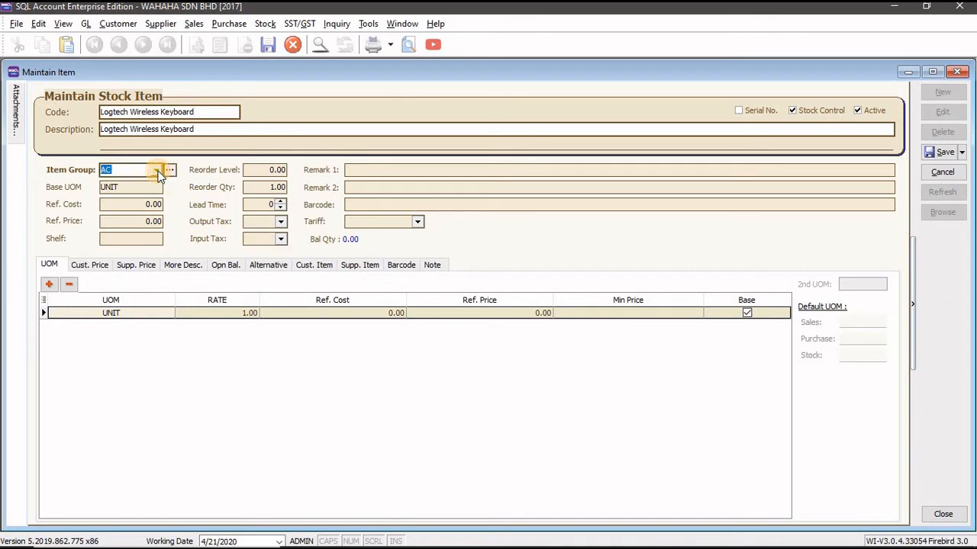
{"action": "left_click", "coordinate": [157, 171]}
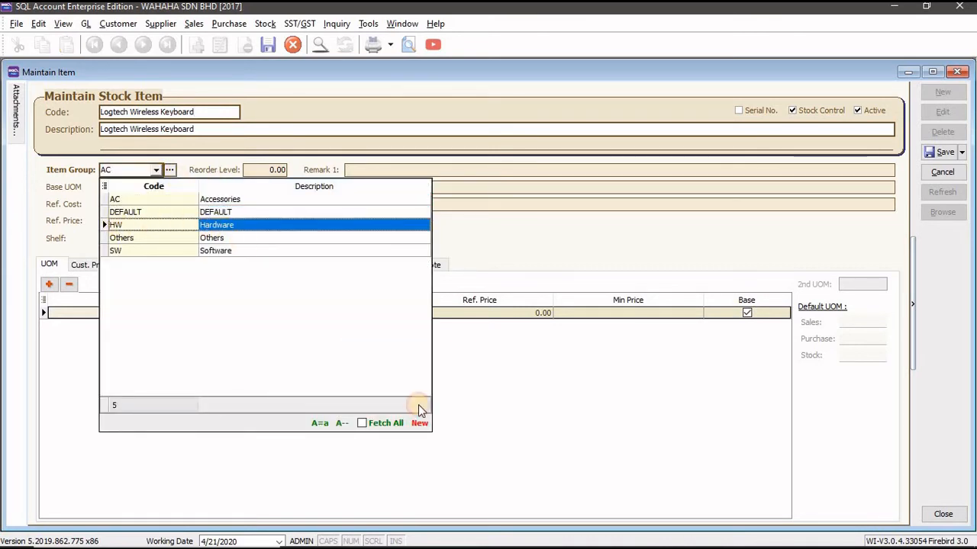
{"action": "left_click", "coordinate": [571, 431]}
Step: Look up the LGTech Keyboard order quantity in the workbook and set the item's reorder quantity to 15
{"action": "key", "text": "alt+Tab"}
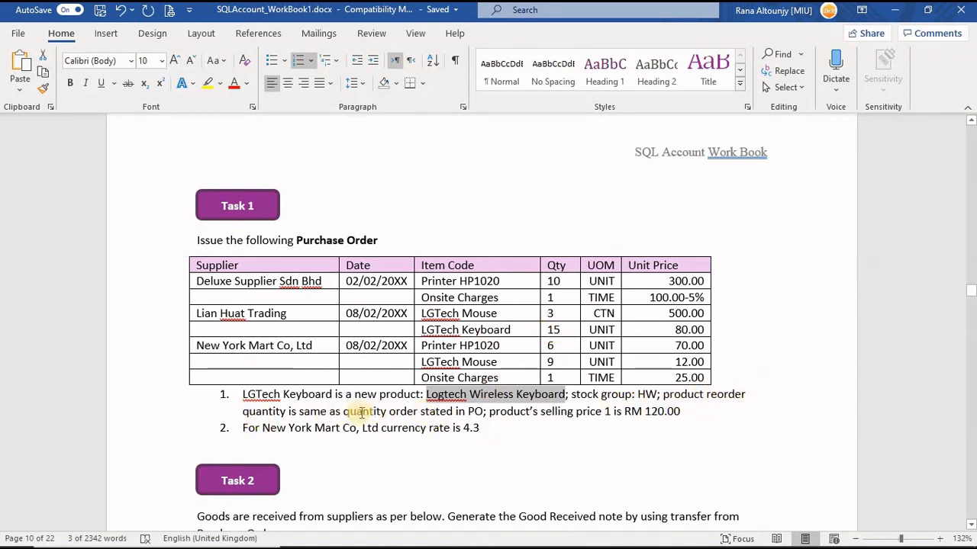
{"action": "key", "text": "alt+Tab"}
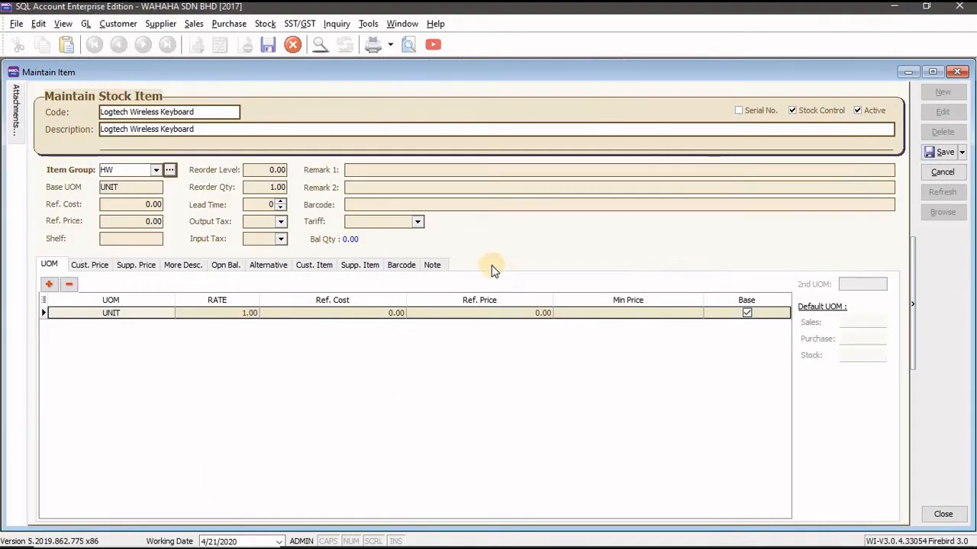
{"action": "left_click", "coordinate": [273, 188]}
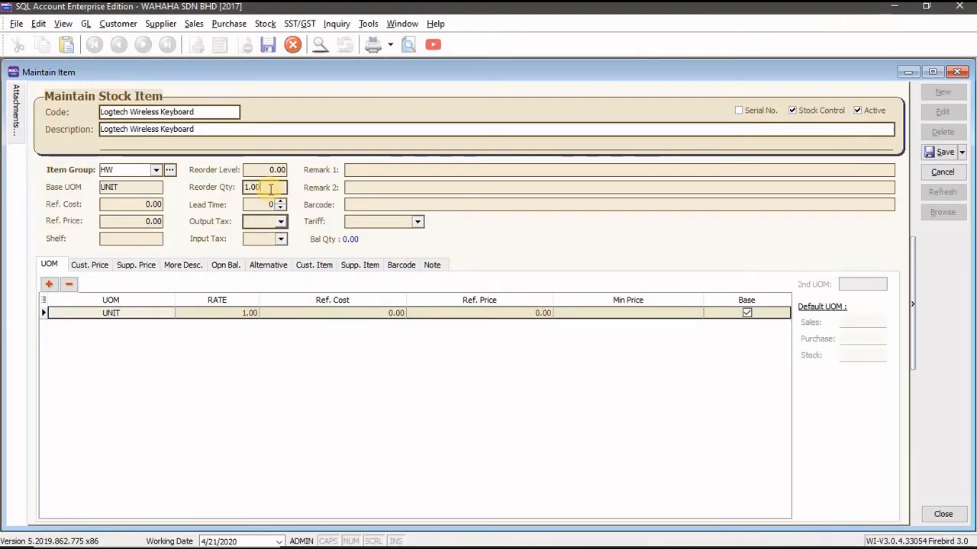
{"action": "double_click", "coordinate": [235, 187]}
{"action": "type", "text": "15"}
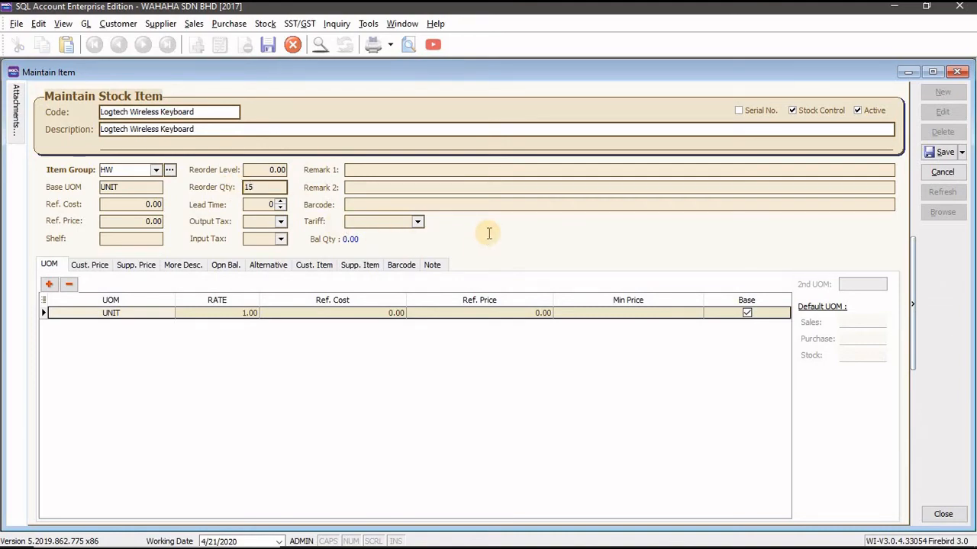
Step: Check the selling price in the workbook's note and set the item's reference price to 120
{"action": "key", "text": "alt+Tab"}
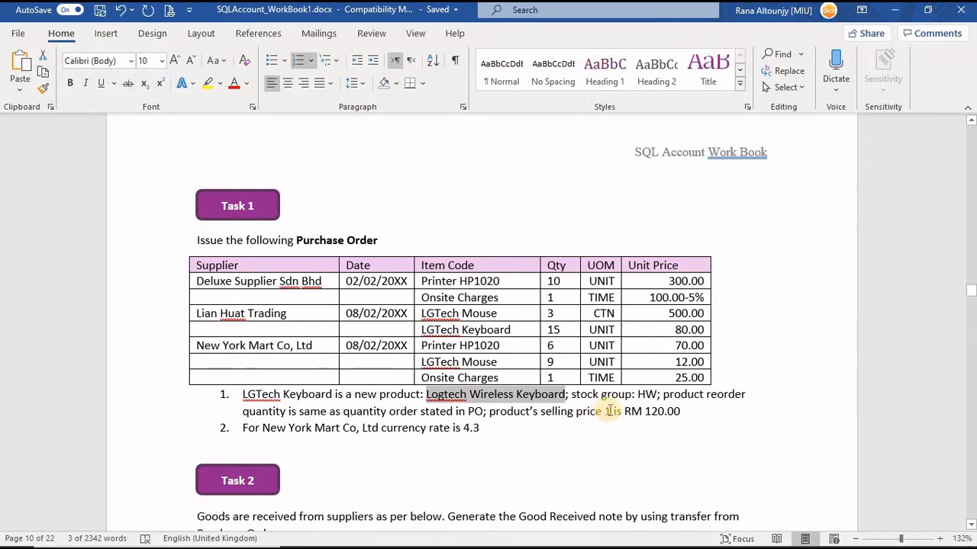
{"action": "key", "text": "alt+Tab"}
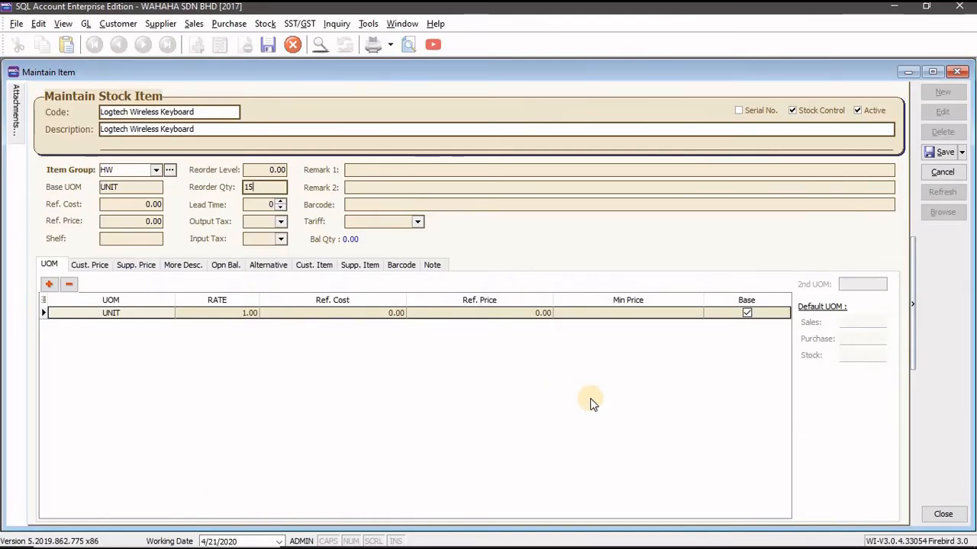
{"action": "left_click", "coordinate": [135, 221]}
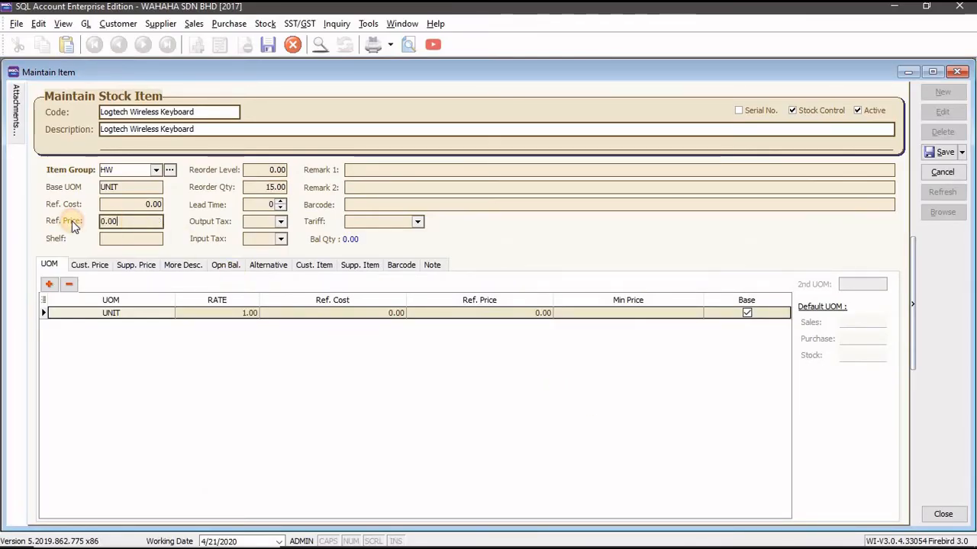
{"action": "key", "text": "shift+Home"}
{"action": "type", "text": "12"}
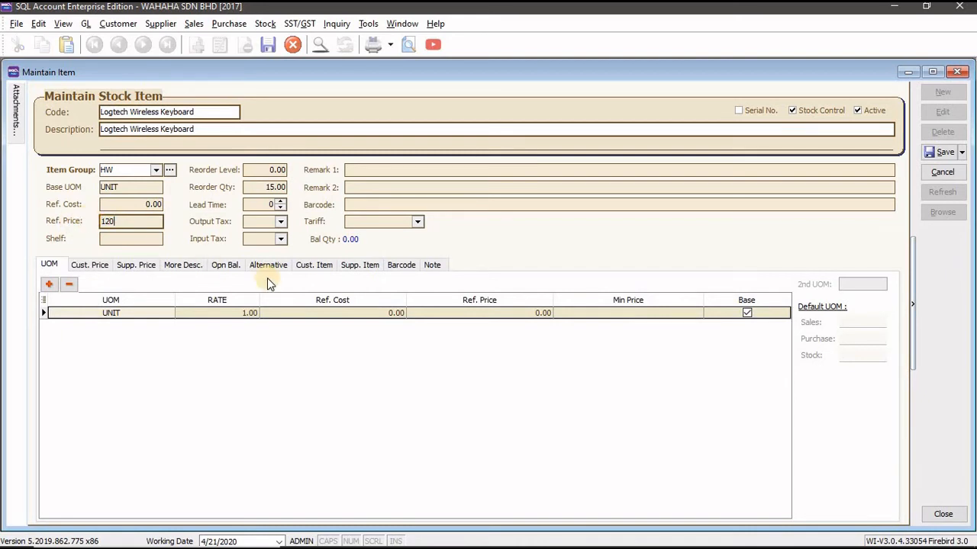
Step: Find the LGTech Keyboard unit price in the workbook's Task 1 table and set the item's reference cost to 80
{"action": "key", "text": "alt+Tab"}
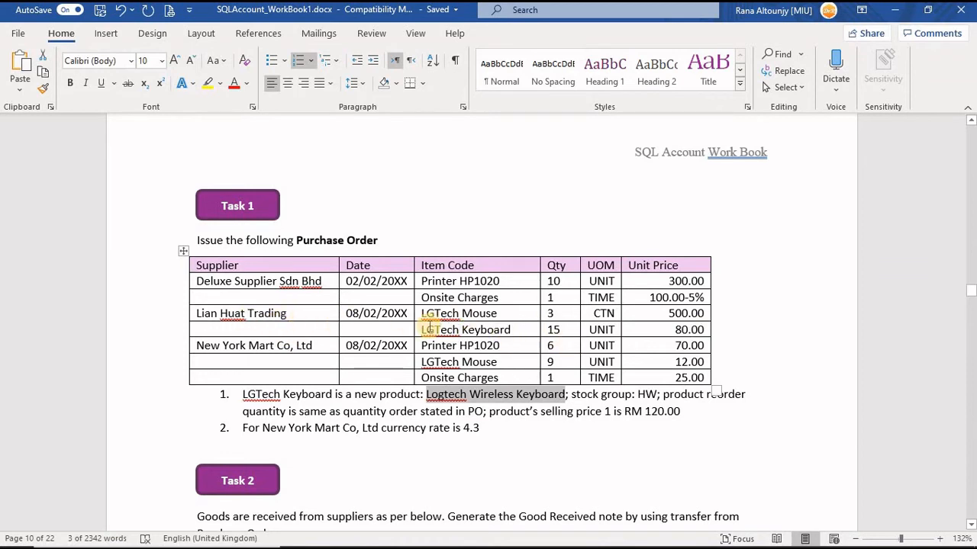
{"action": "left_click_drag", "start_coordinate": [675, 330], "coordinate": [703, 331]}
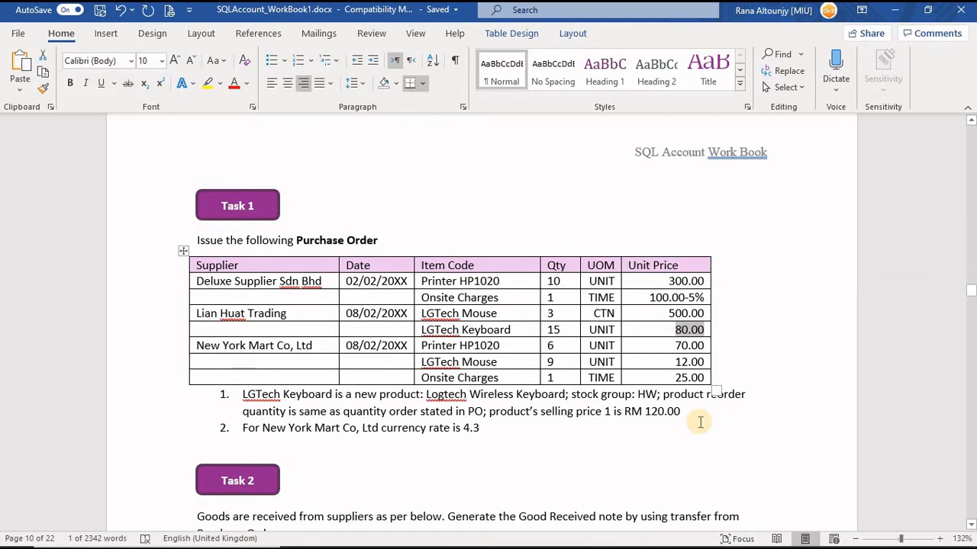
{"action": "key", "text": "alt+Tab"}
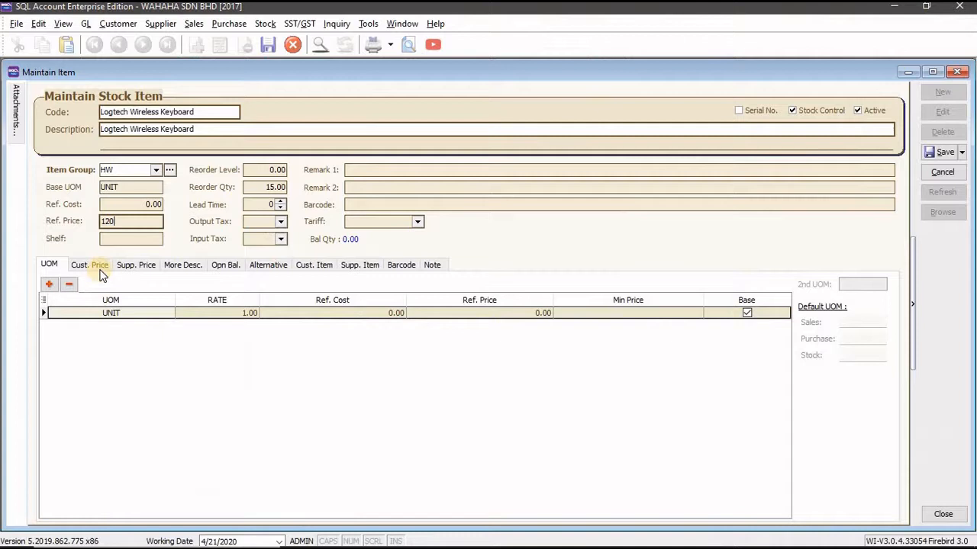
{"action": "left_click", "coordinate": [131, 204]}
{"action": "left_click_drag", "start_coordinate": [131, 205], "coordinate": [95, 203]}
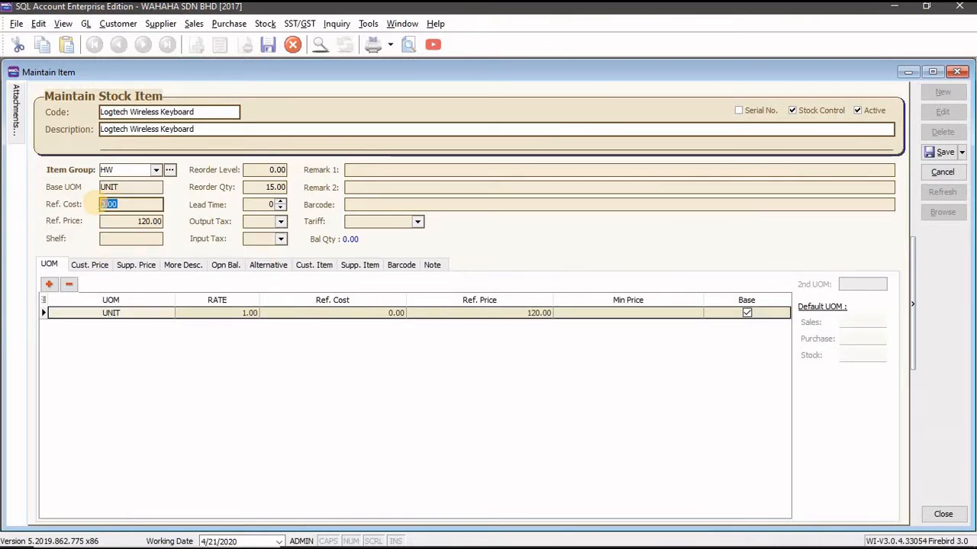
{"action": "type", "text": "80"}
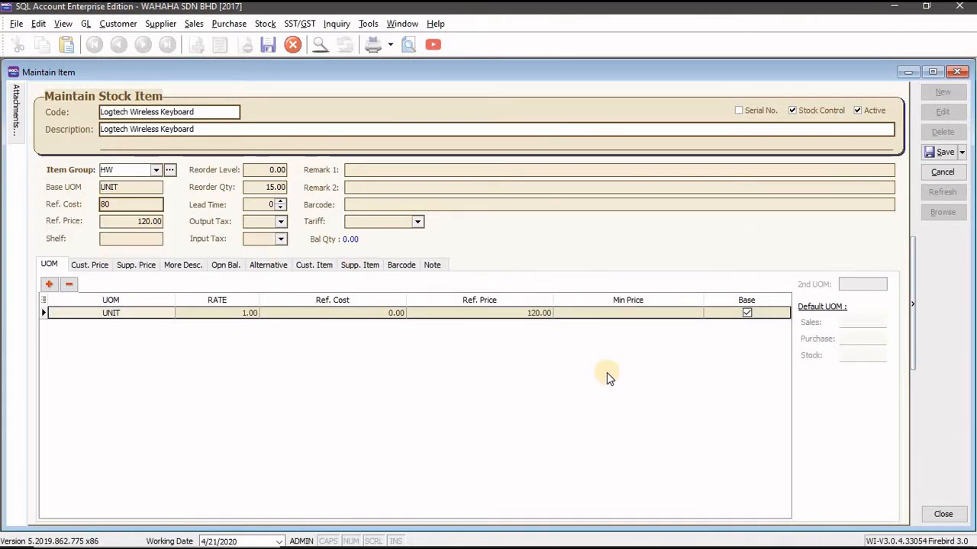
Step: In the Word workbook, highlight the LGTech Keyboard order line and the note about the new product in yellow
{"action": "key", "text": "alt+Tab"}
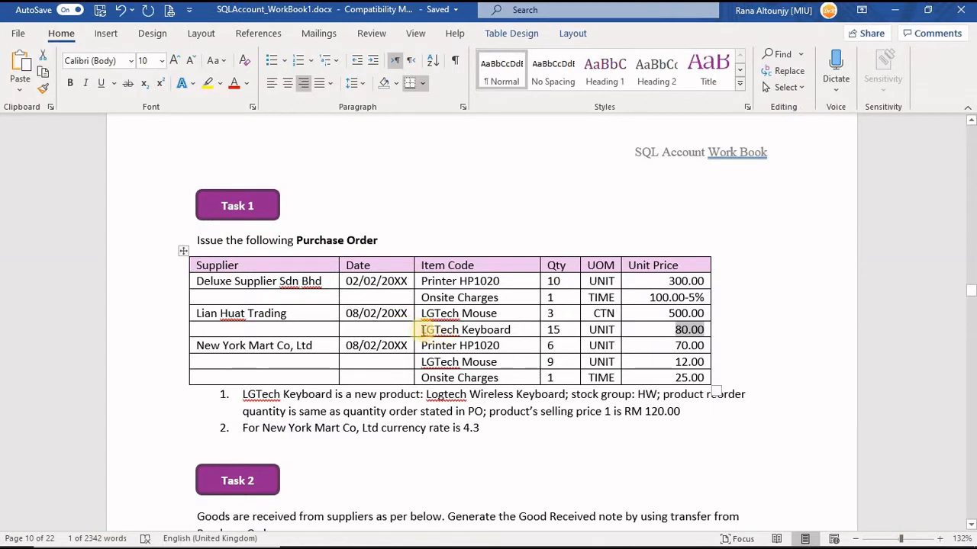
{"action": "left_click_drag", "start_coordinate": [621, 329], "coordinate": [689, 332]}
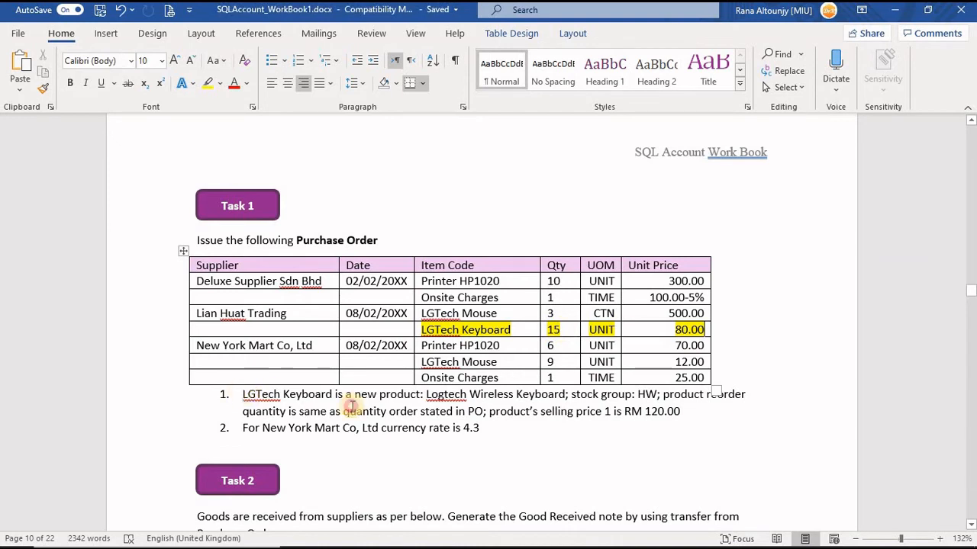
{"action": "triple_click", "coordinate": [644, 414]}
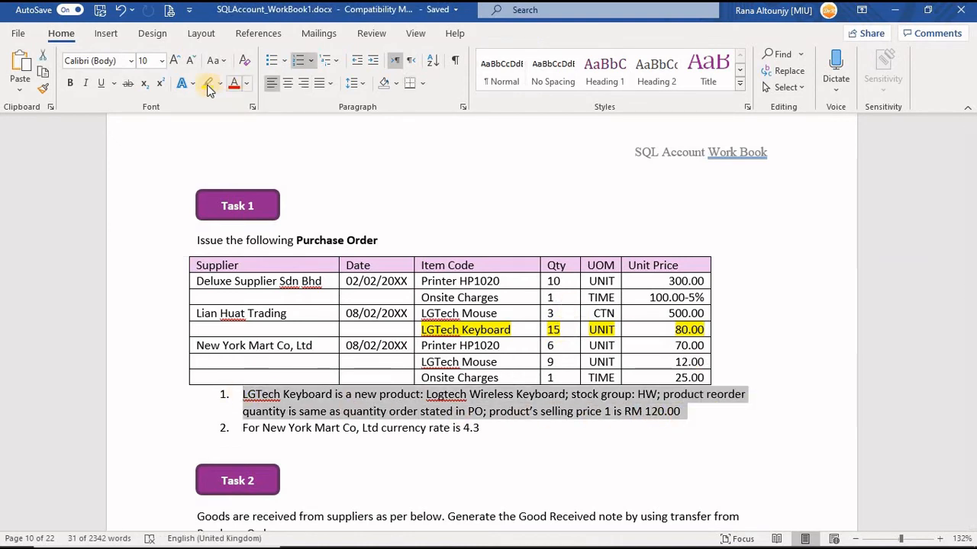
{"action": "key", "text": "ctrl+alt+h"}
{"action": "key", "text": "Right"}
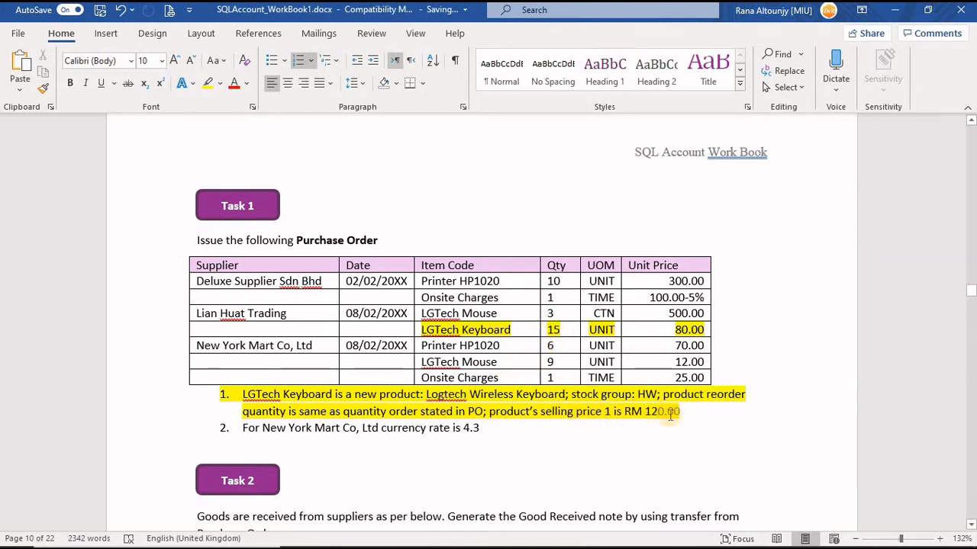
Step: Check the item's reference cost and price against the highlighted workbook entries, and save the new stock item in SQL Account
{"action": "key", "text": "alt+Tab"}
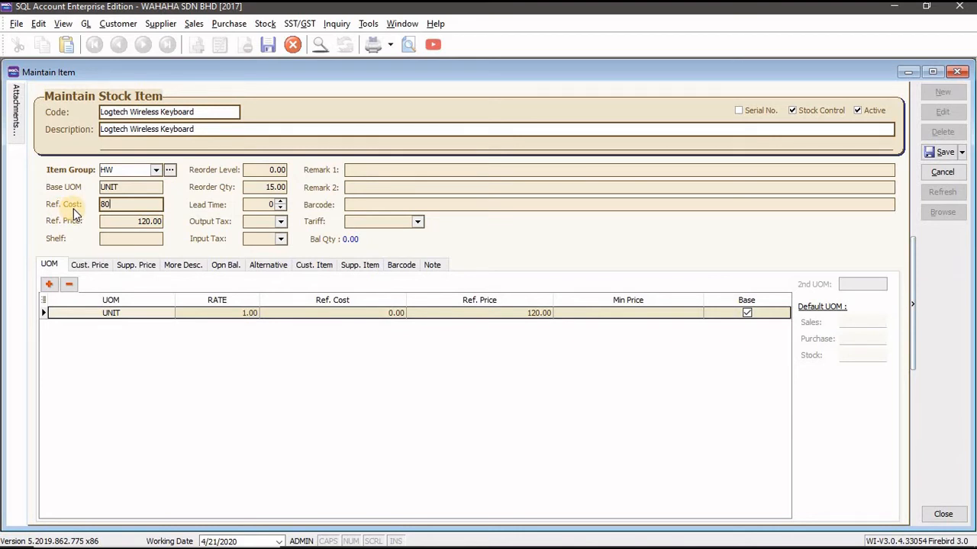
{"action": "key", "text": "alt+Tab"}
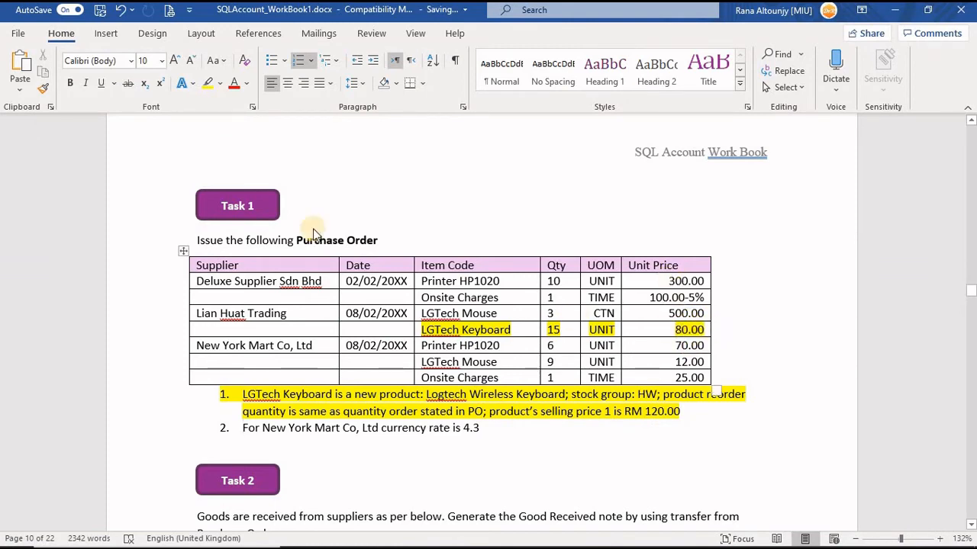
{"action": "key", "text": "alt+Tab"}
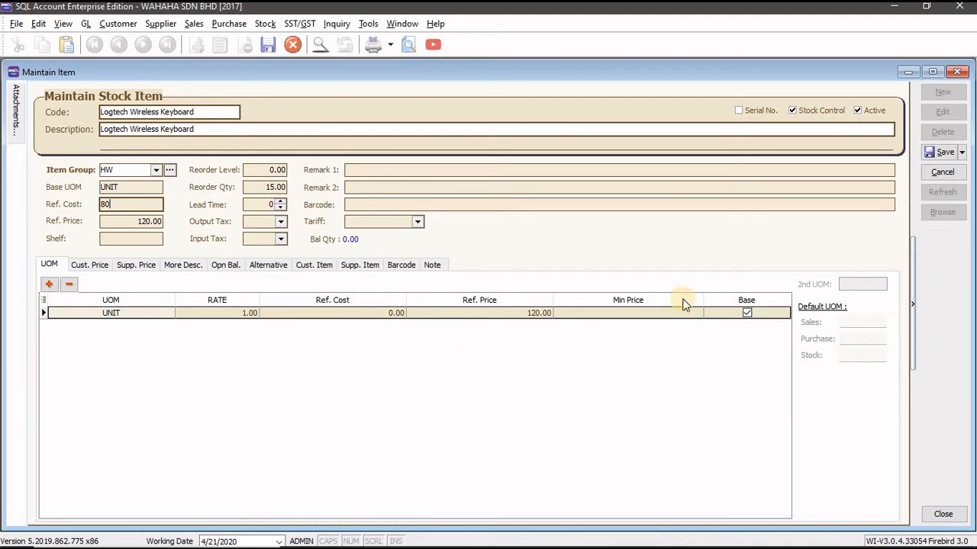
{"action": "left_click", "coordinate": [946, 153]}
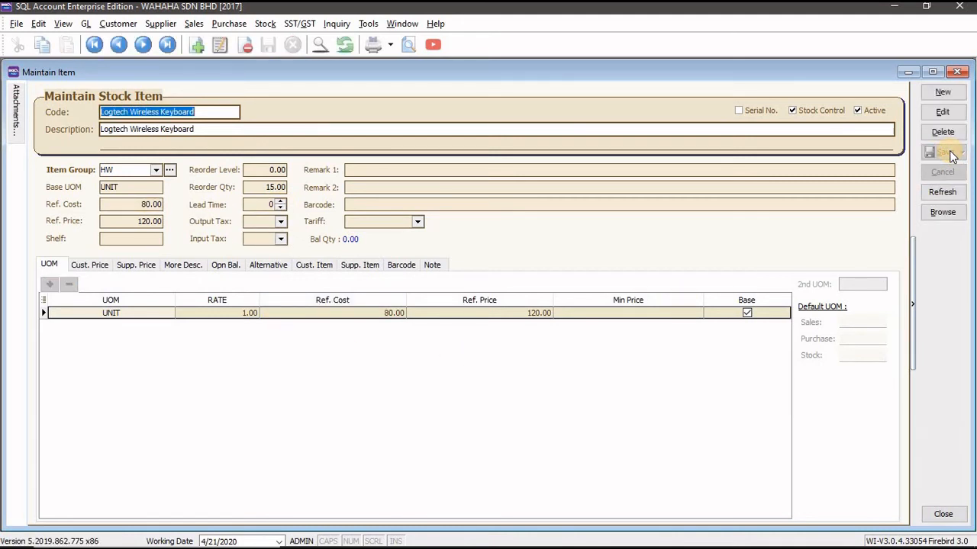
Step: Compare the saved keyboard item's code with the LGTech Keyboard item code in the workbook's Task 1 table
{"action": "key", "text": "alt+Tab"}
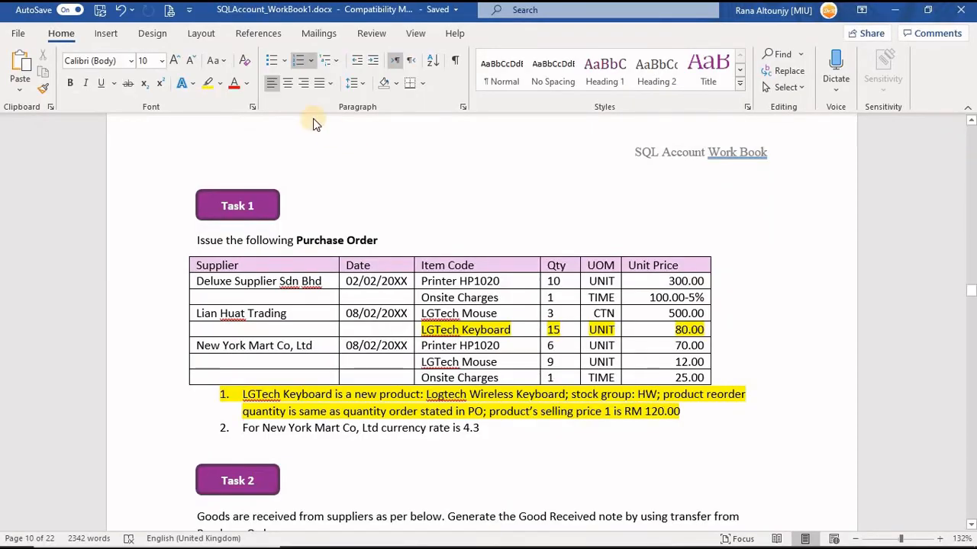
{"action": "key", "text": "alt+Tab"}
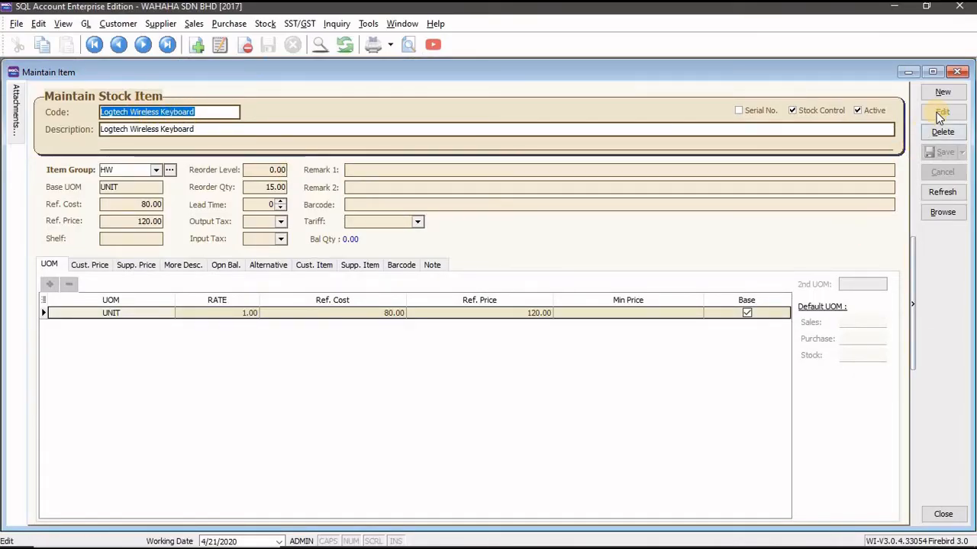
{"action": "key", "text": "alt+Tab"}
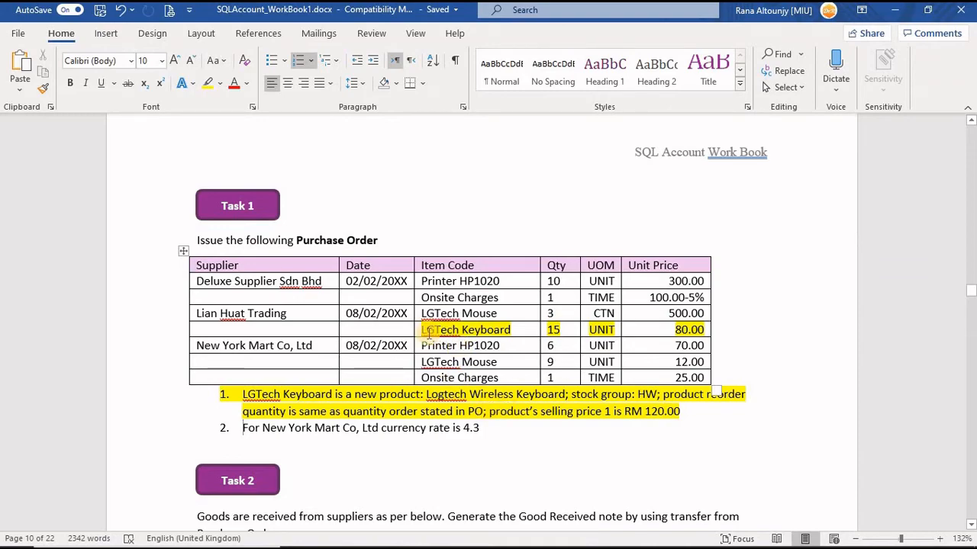
{"action": "key", "text": "alt+Tab"}
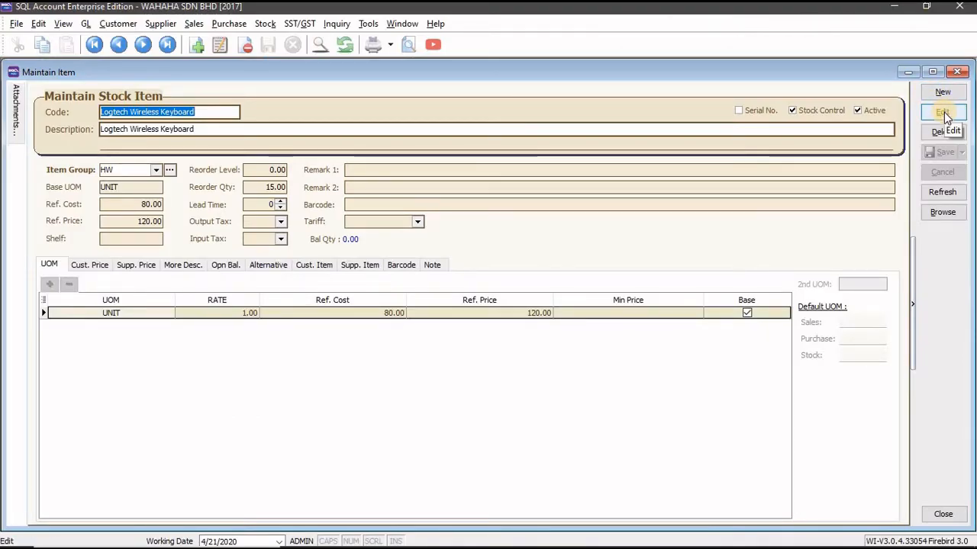
Step: Change the keyboard item's code to LGTech Keyboard as given in the workbook, save it and accept changing its associated transactions
{"action": "left_click", "coordinate": [943, 113]}
{"action": "key", "text": "alt+Tab"}
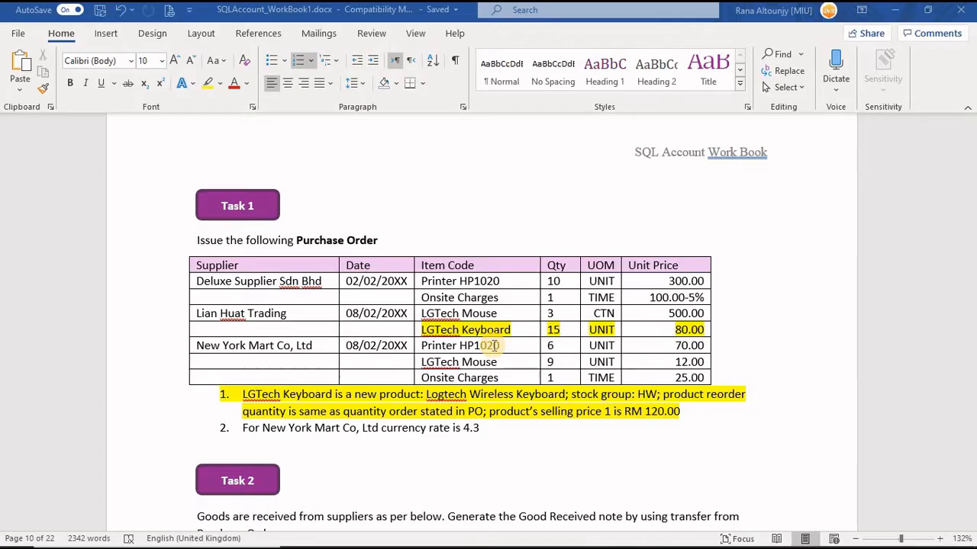
{"action": "left_click", "coordinate": [428, 335]}
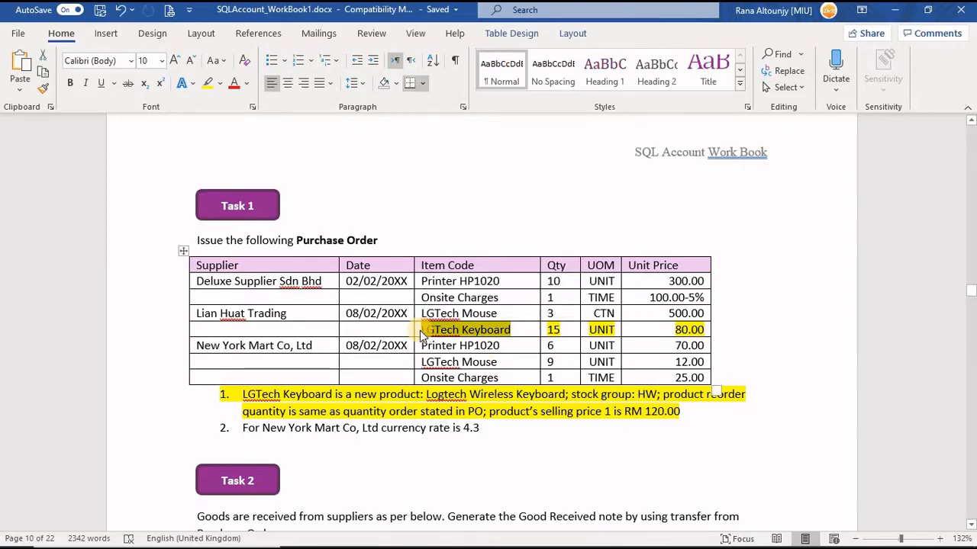
{"action": "key", "text": "alt+Tab"}
{"action": "type", "text": "LGTech Keyboard"}
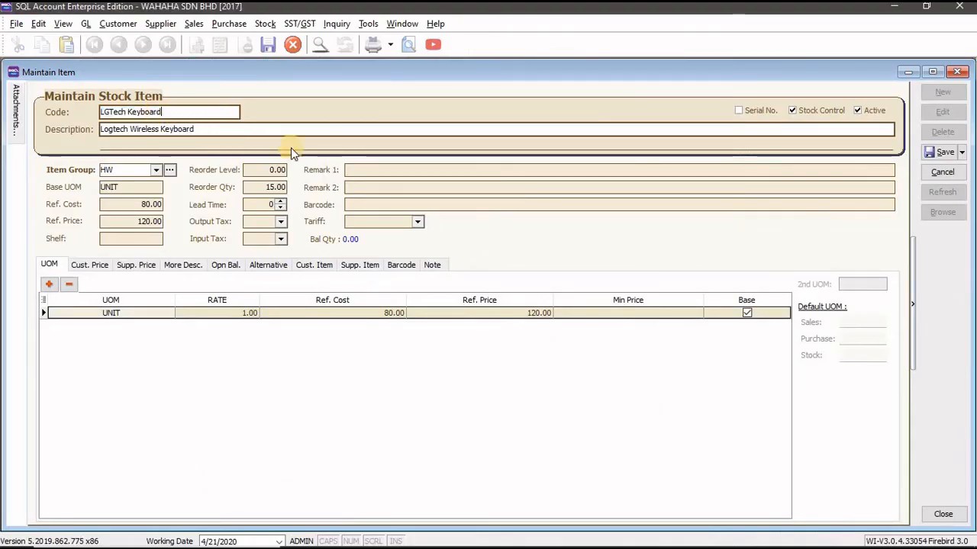
{"action": "left_click", "coordinate": [945, 152]}
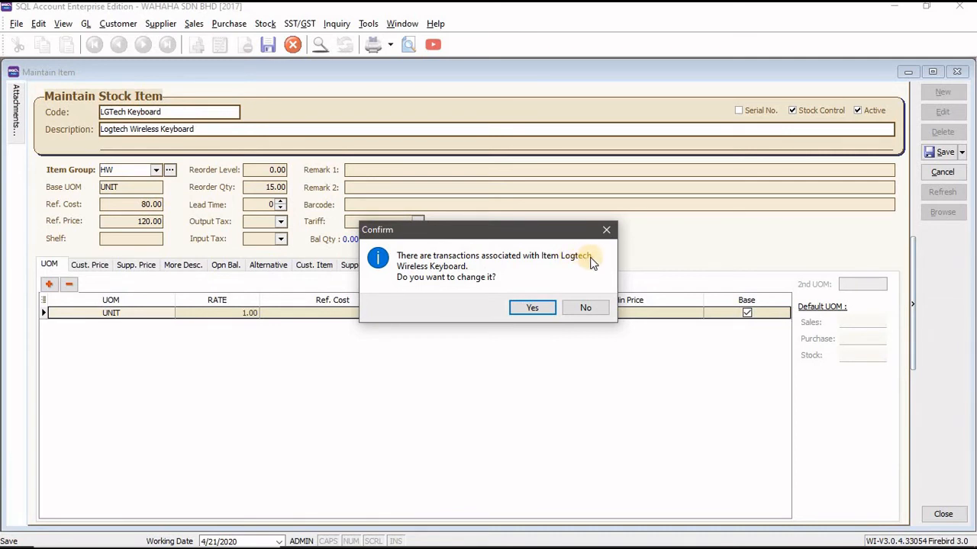
{"action": "left_click", "coordinate": [547, 308]}
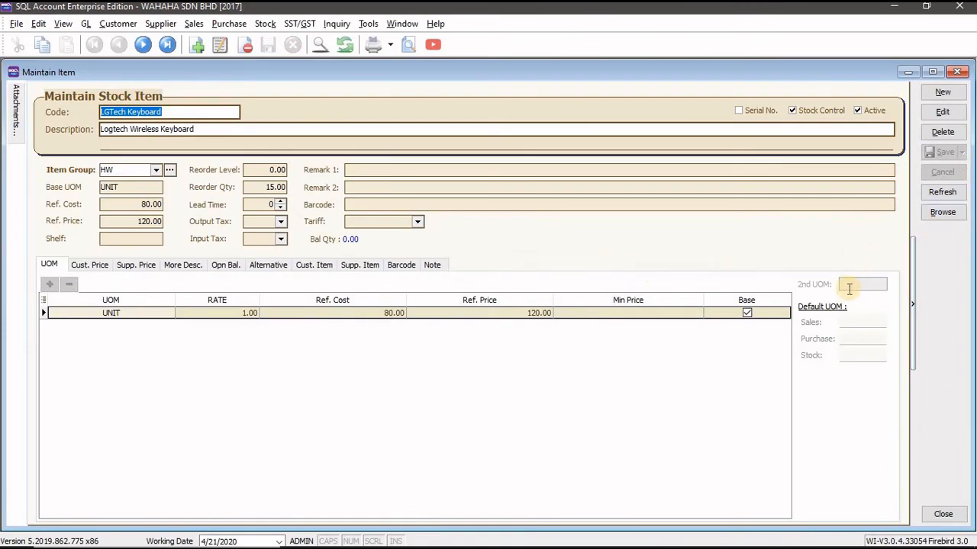
Step: Compare the keyboard item's code, description, group, reorder quantity, cost and price with the highlighted Task 1 entries in the Word workbook
{"action": "key", "text": "alt+Tab"}
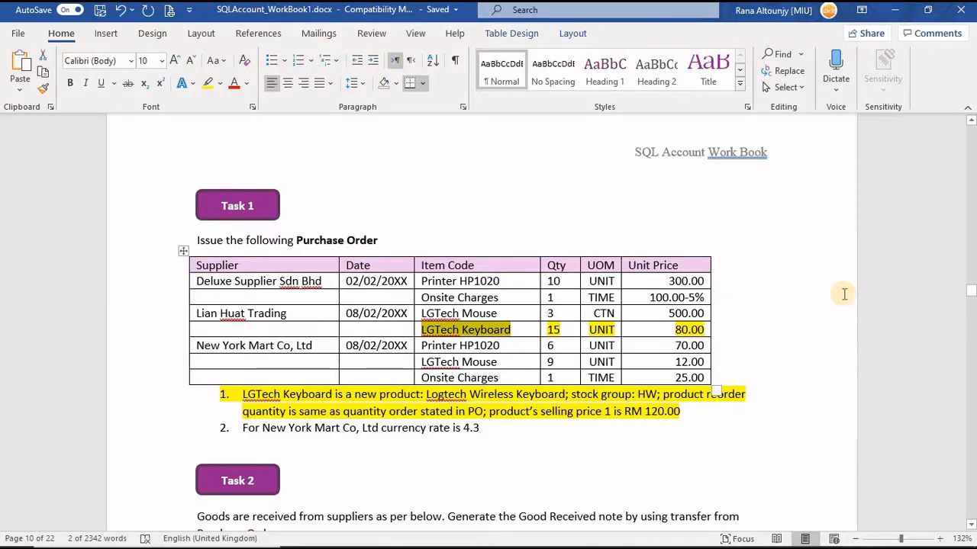
{"action": "key", "text": "alt+Tab"}
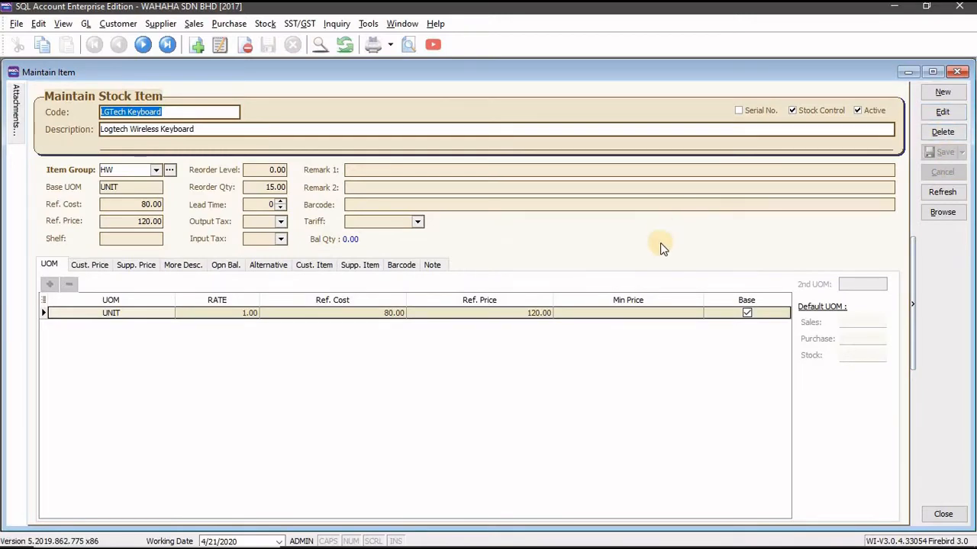
{"action": "key", "text": "alt+Tab"}
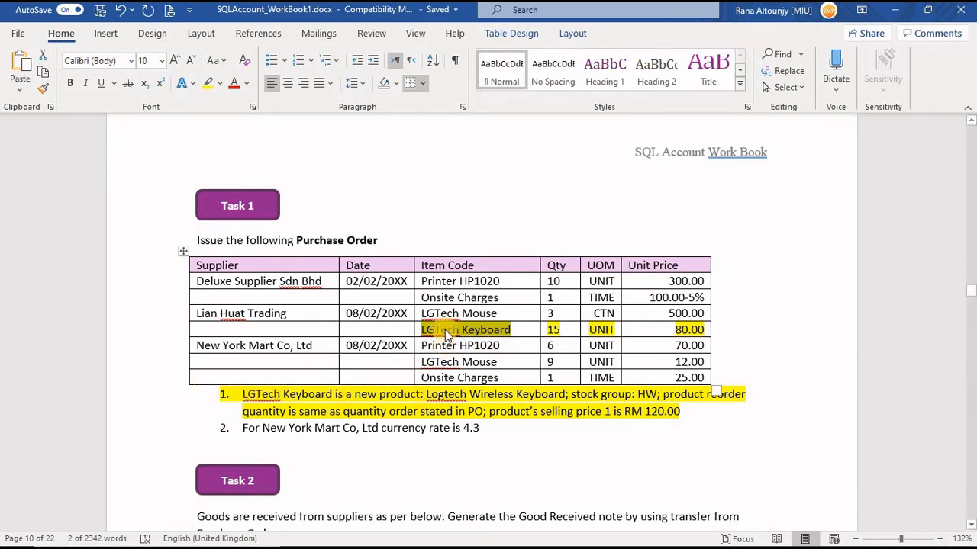
{"action": "key", "text": "alt+Tab"}
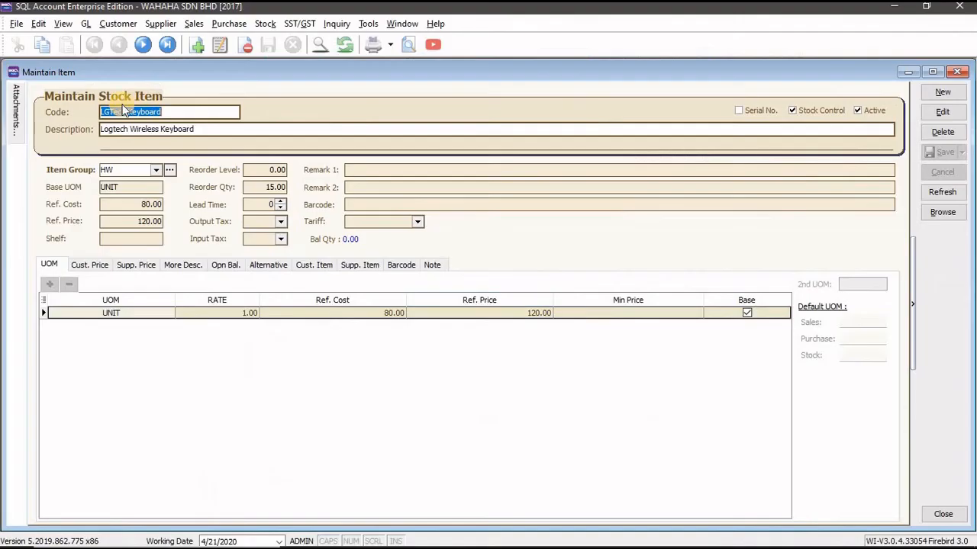
{"action": "key", "text": "alt+Tab"}
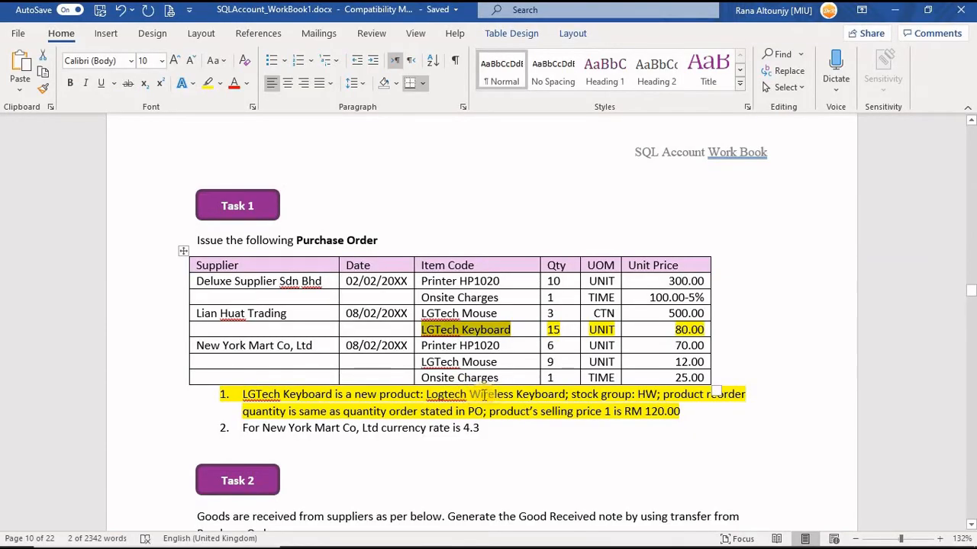
{"action": "left_click", "coordinate": [239, 202]}
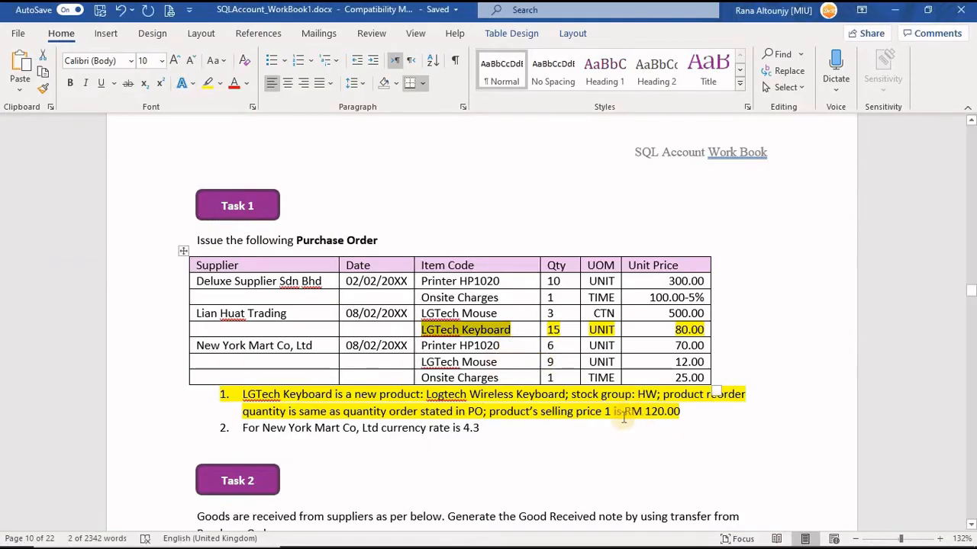
{"action": "left_click", "coordinate": [200, 209]}
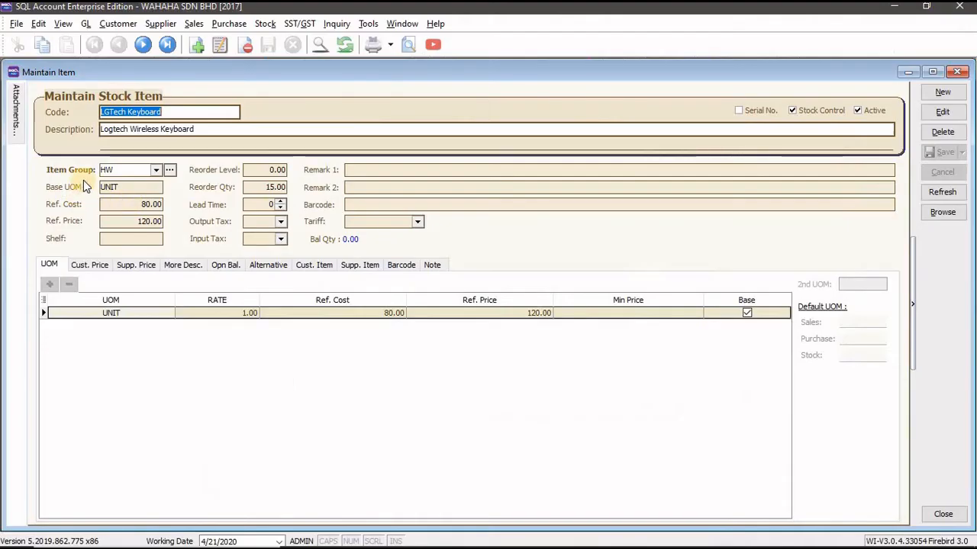
{"action": "left_click", "coordinate": [104, 168]}
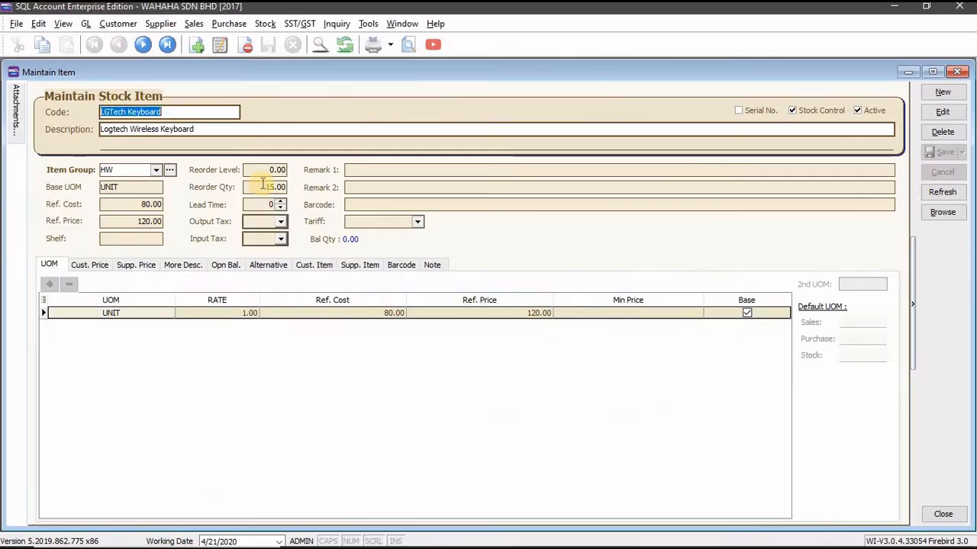
{"action": "key", "text": "alt+Tab"}
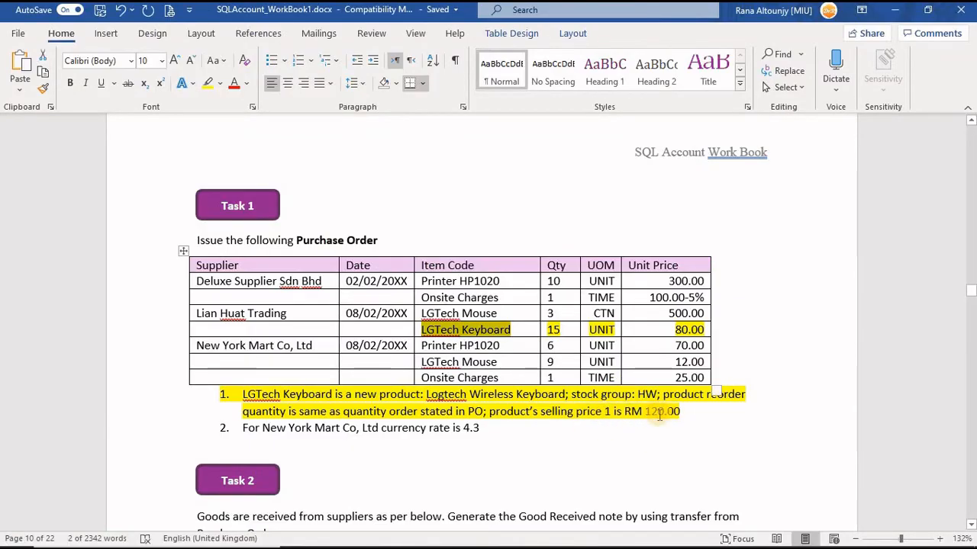
{"action": "key", "text": "alt+Tab"}
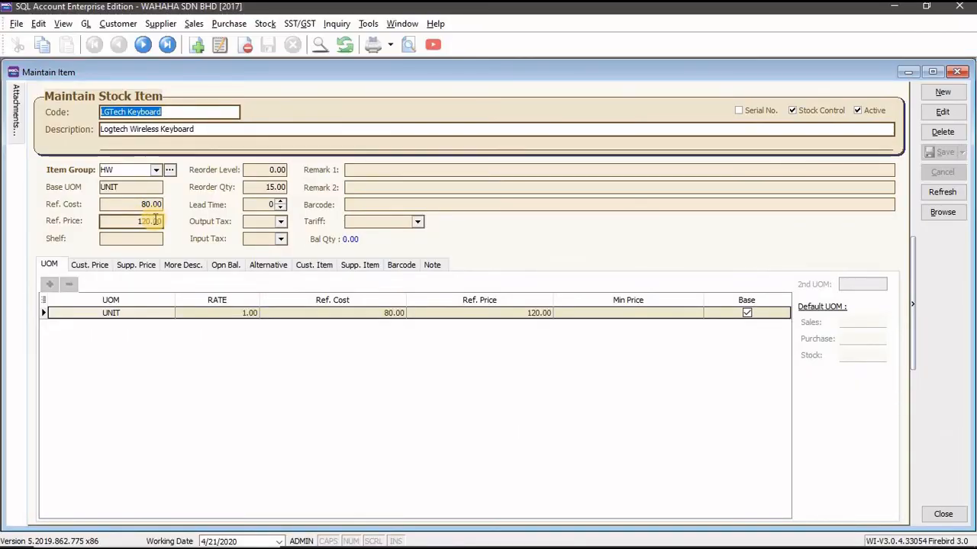
{"action": "key", "text": "alt+Tab"}
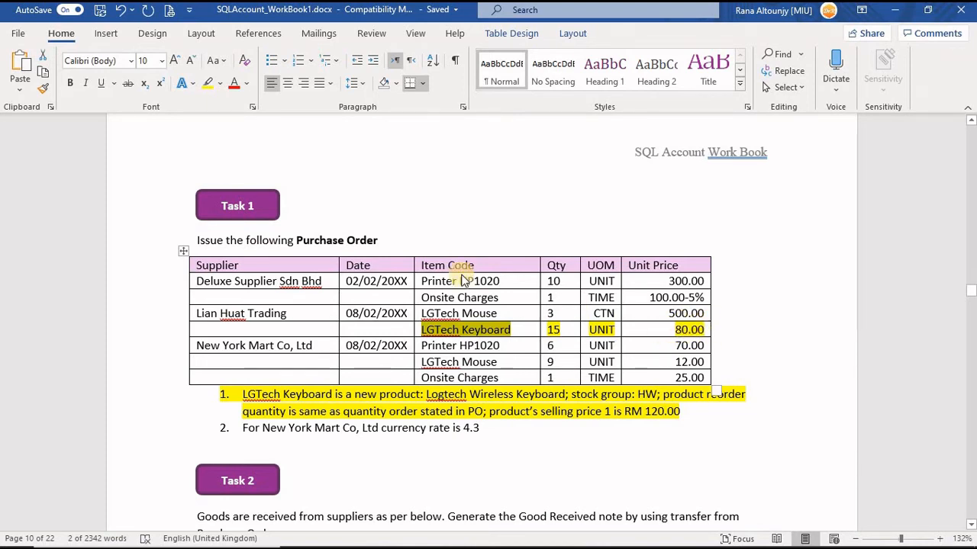
{"action": "key", "text": "alt+Tab"}
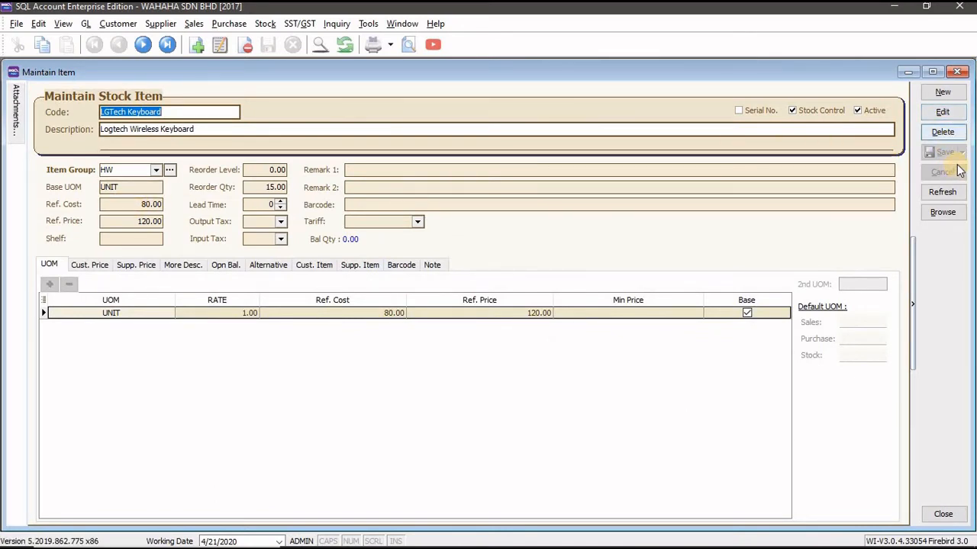
Step: Reopen the LGTech Keyboard item for editing, save it again and close the stock item window
{"action": "left_click", "coordinate": [942, 112]}
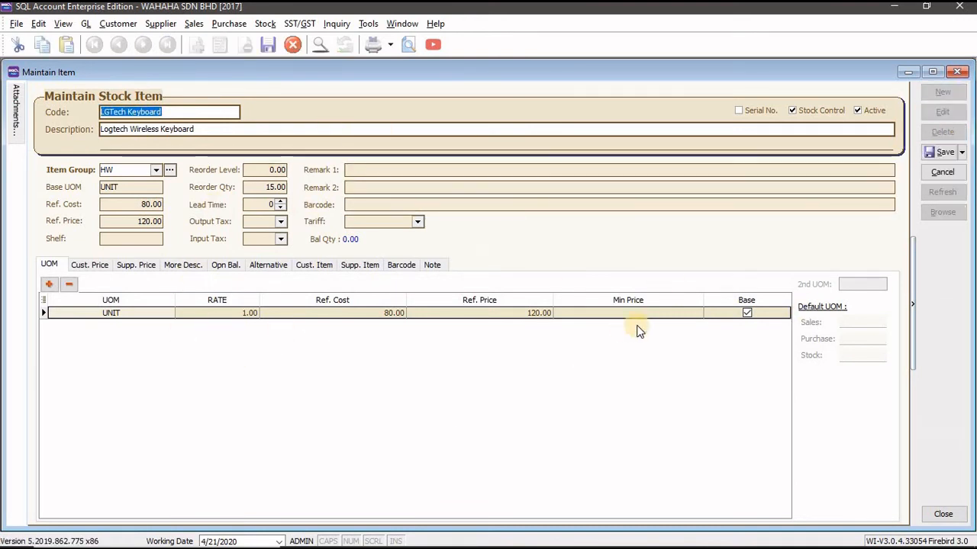
{"action": "left_click", "coordinate": [946, 152]}
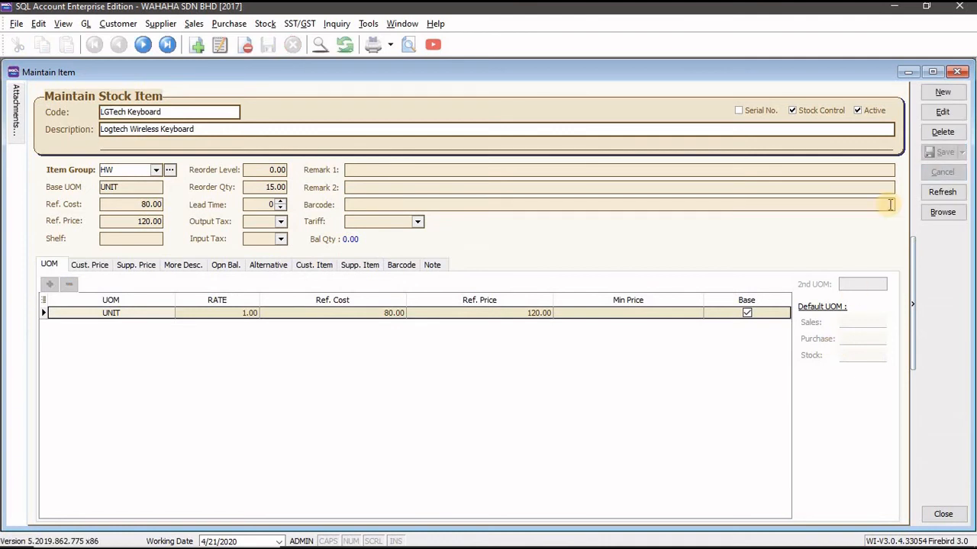
{"action": "left_click", "coordinate": [960, 72]}
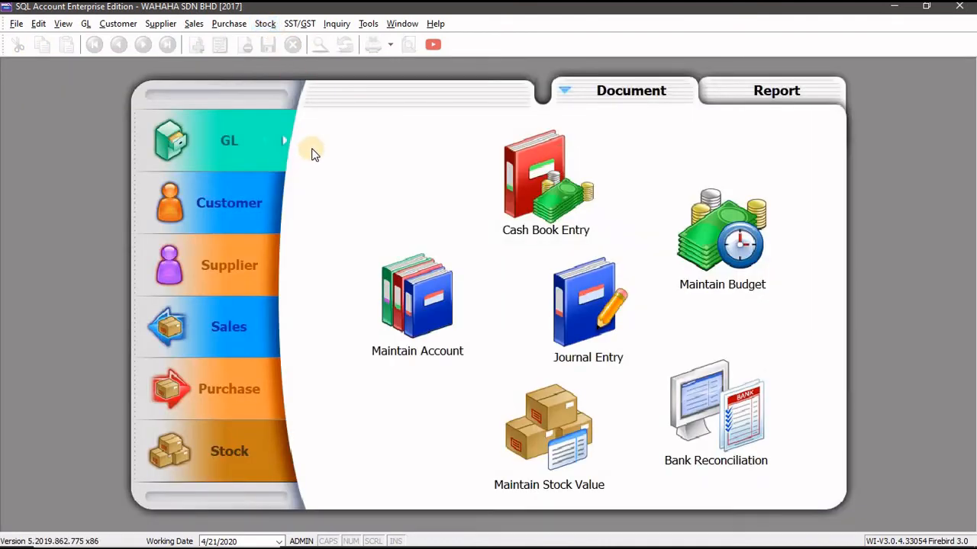
Step: Create a new purchase order with Lian Huat Trading as the supplier
{"action": "left_click", "coordinate": [226, 25]}
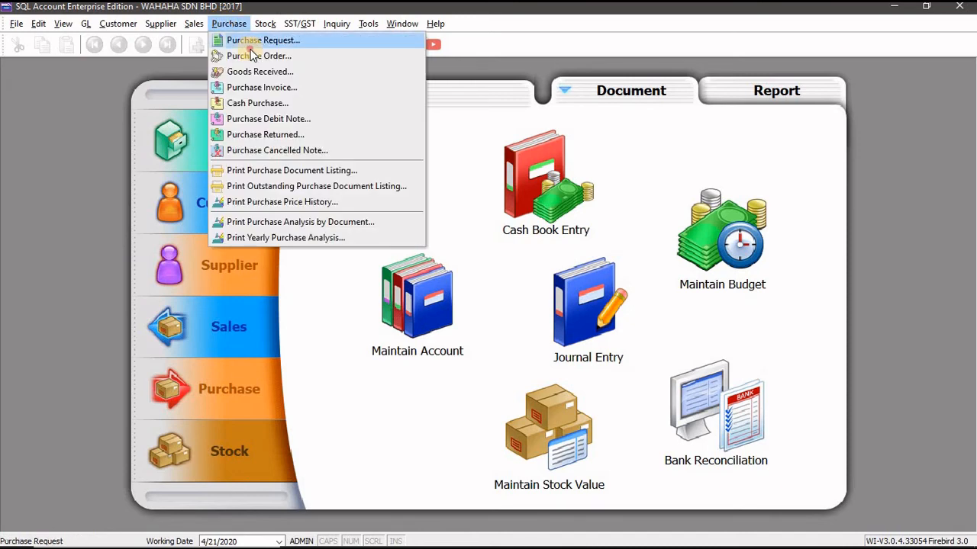
{"action": "left_click", "coordinate": [240, 54]}
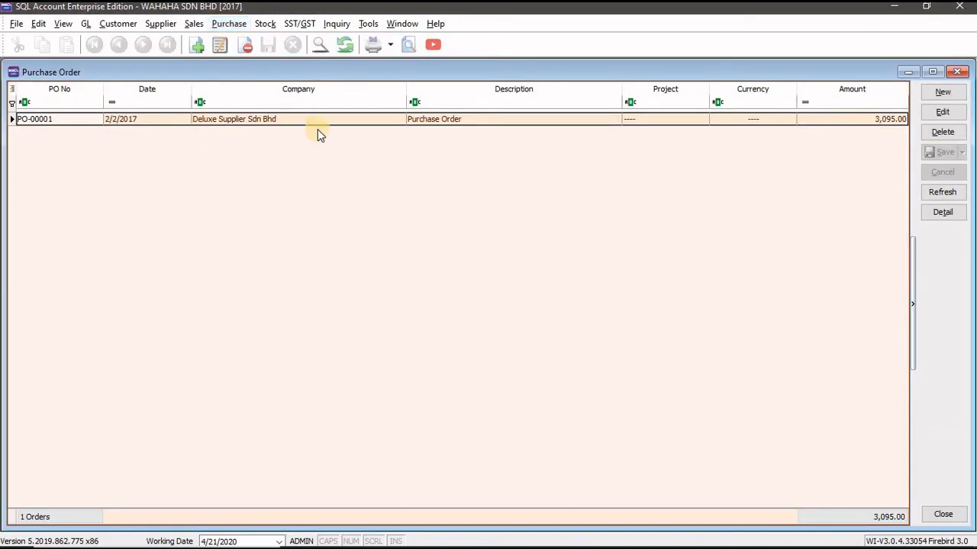
{"action": "left_click", "coordinate": [939, 94]}
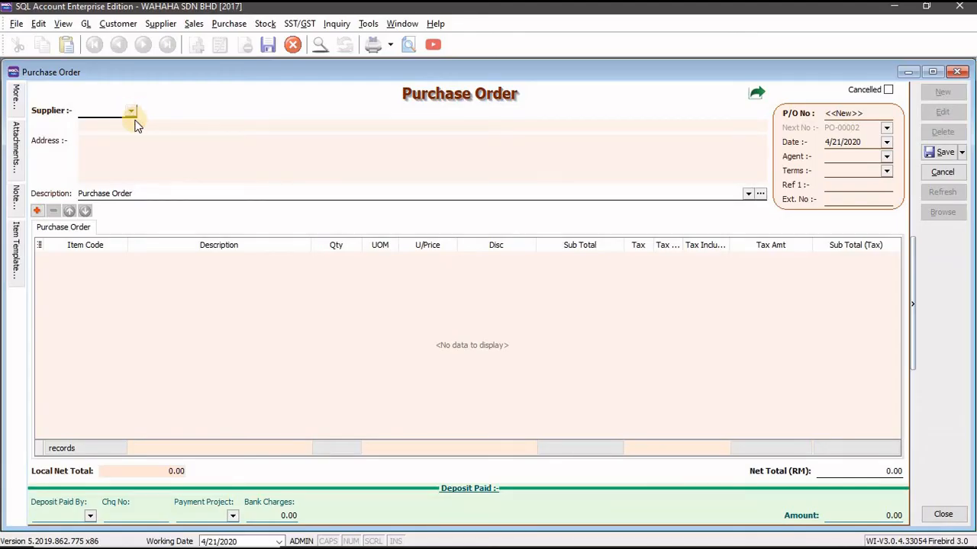
{"action": "left_click", "coordinate": [132, 112]}
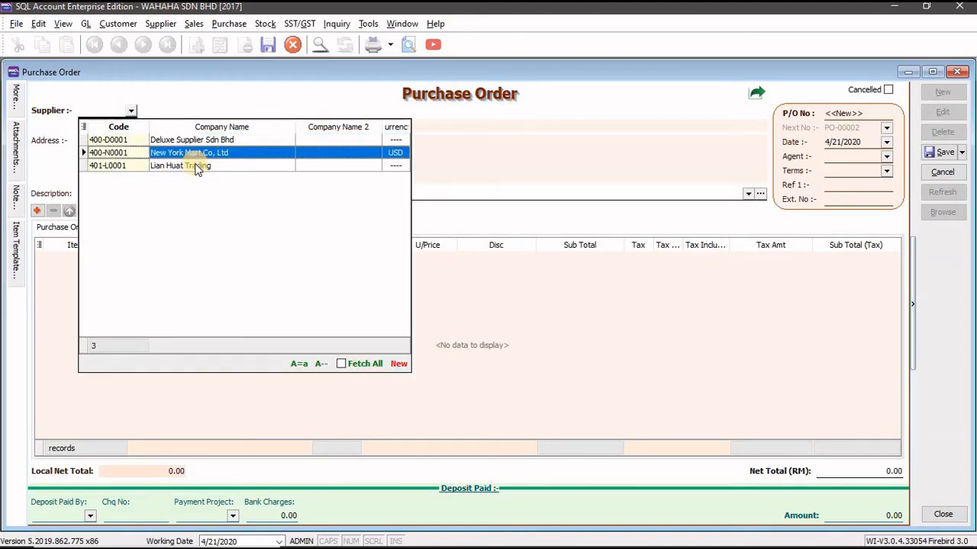
{"action": "left_click", "coordinate": [196, 166]}
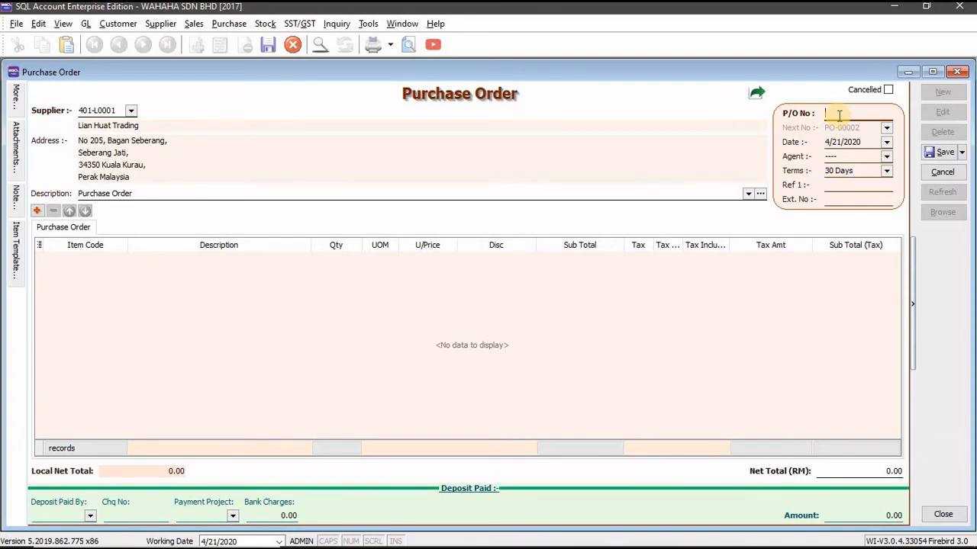
Step: Check the order date in the workbook's Task 1 table and set the purchase order's date to 08/02/2017
{"action": "key", "text": "alt+Tab"}
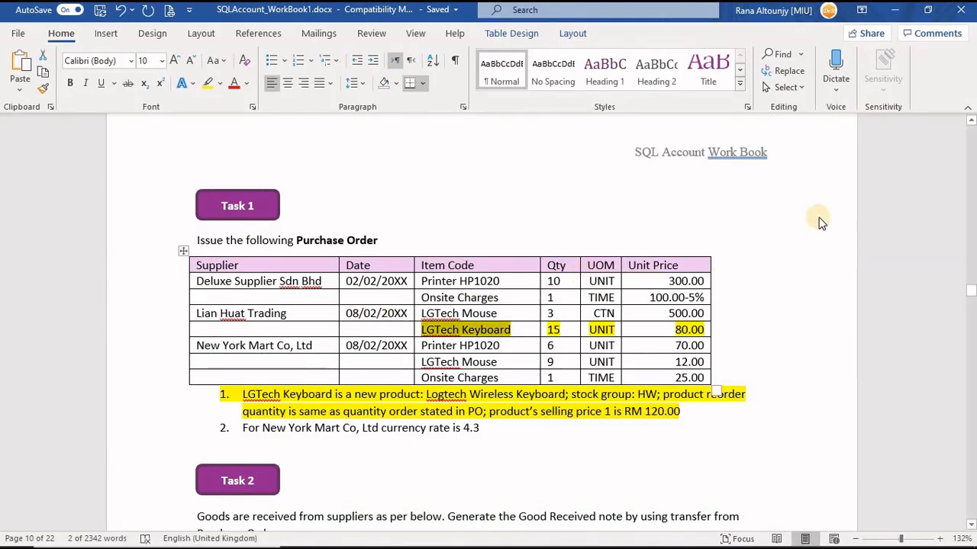
{"action": "key", "text": "alt+Tab"}
{"action": "left_click", "coordinate": [856, 143]}
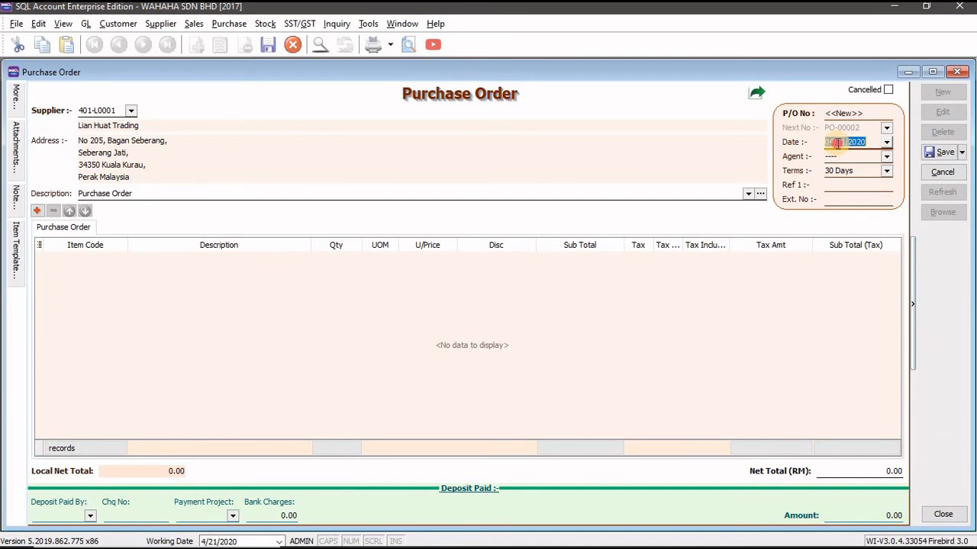
{"action": "left_click", "coordinate": [834, 150]}
{"action": "key", "text": "Delete"}
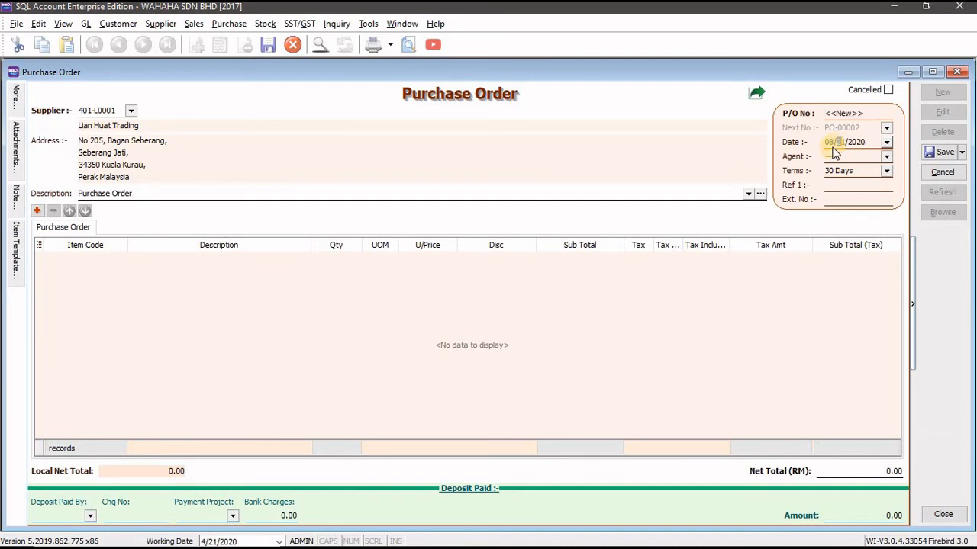
{"action": "type", "text": "08/02/2017"}
{"action": "key", "text": "Tab"}
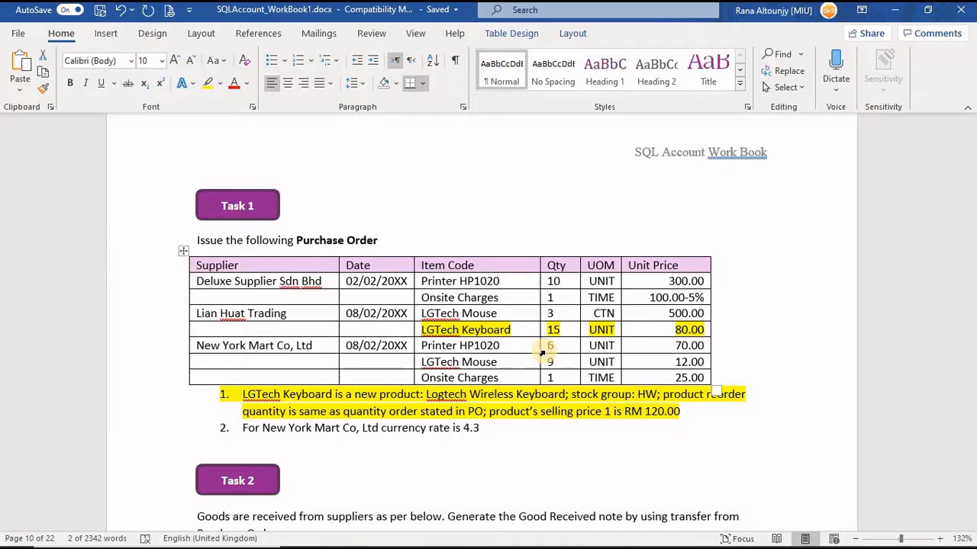
Step: Check Lian Huat Trading's first item in the workbook's Task 1 table and add LGTech Mouse as a purchase order line
{"action": "key", "text": "alt+Tab"}
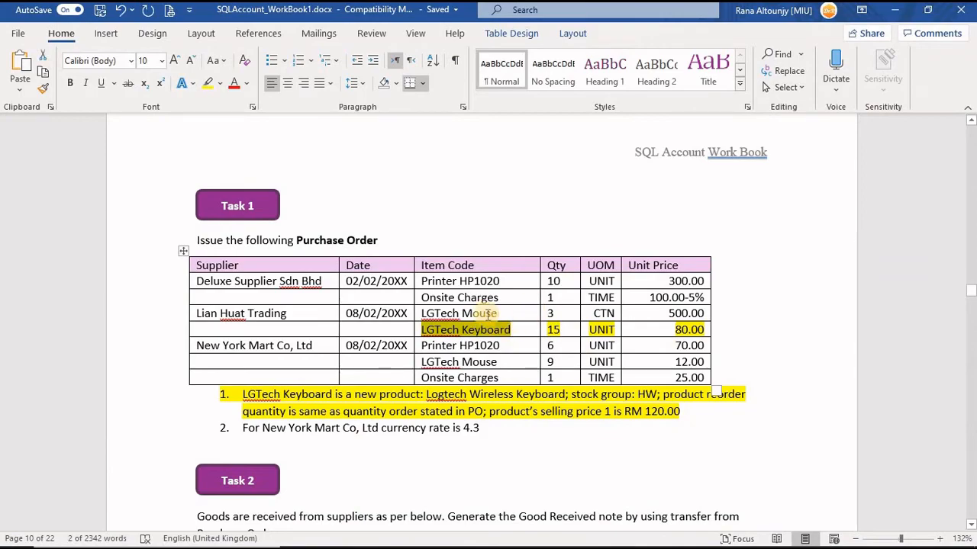
{"action": "key", "text": "alt+Tab"}
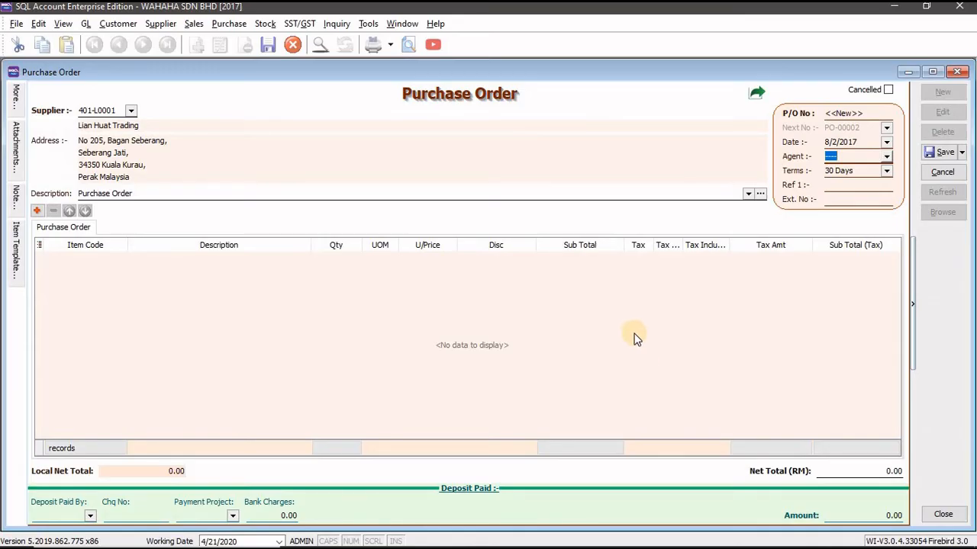
{"action": "left_click", "coordinate": [36, 211]}
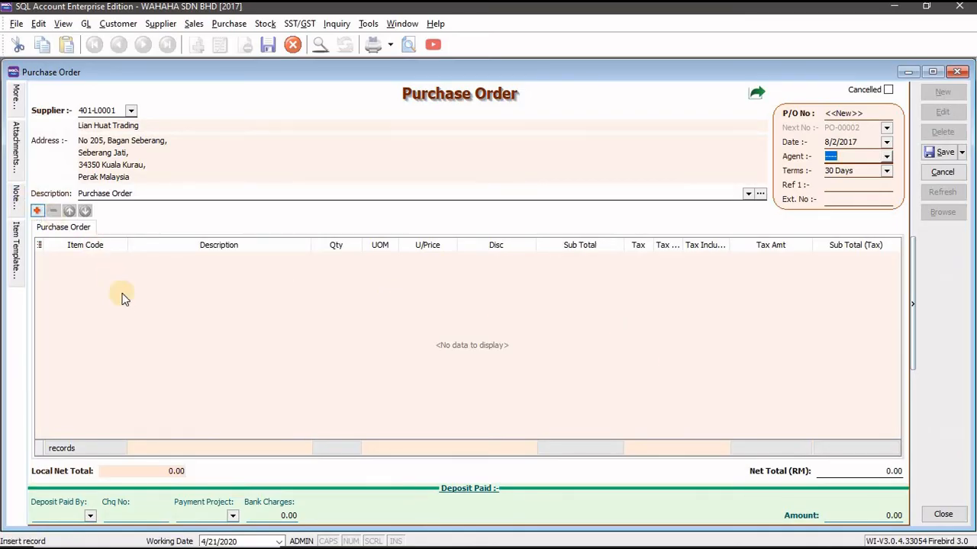
{"action": "key", "text": "alt+Tab"}
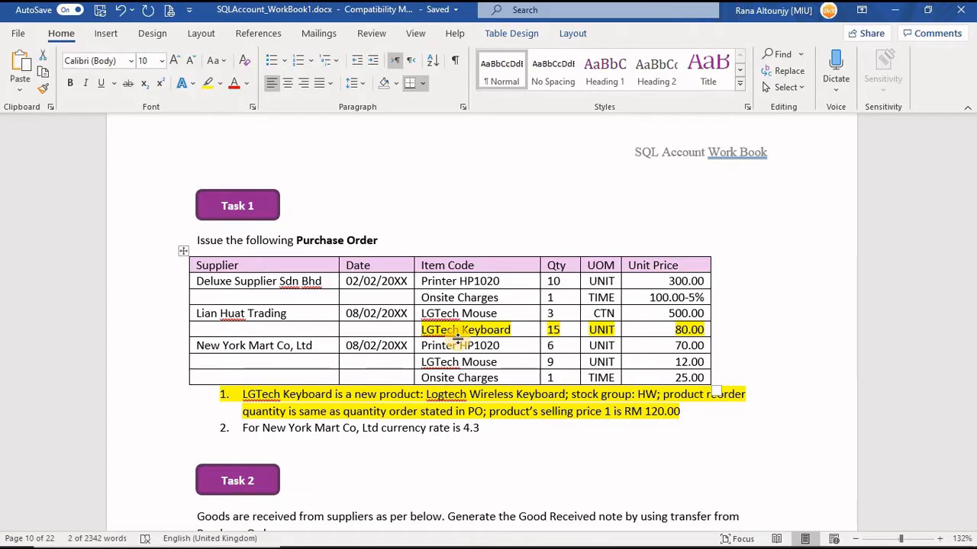
{"action": "left_click_drag", "start_coordinate": [496, 314], "coordinate": [433, 319]}
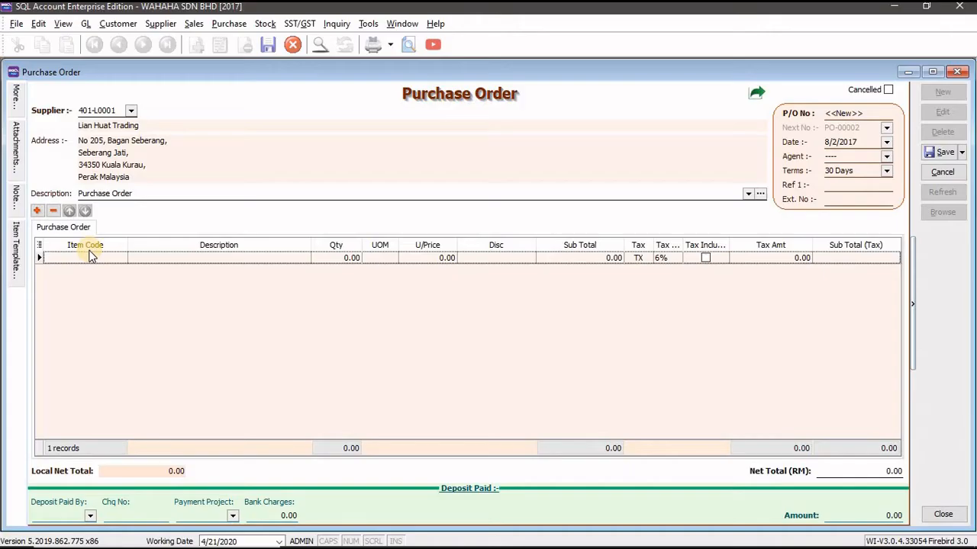
{"action": "key", "text": "alt+Tab"}
{"action": "left_click", "coordinate": [116, 258]}
{"action": "left_click", "coordinate": [120, 258]}
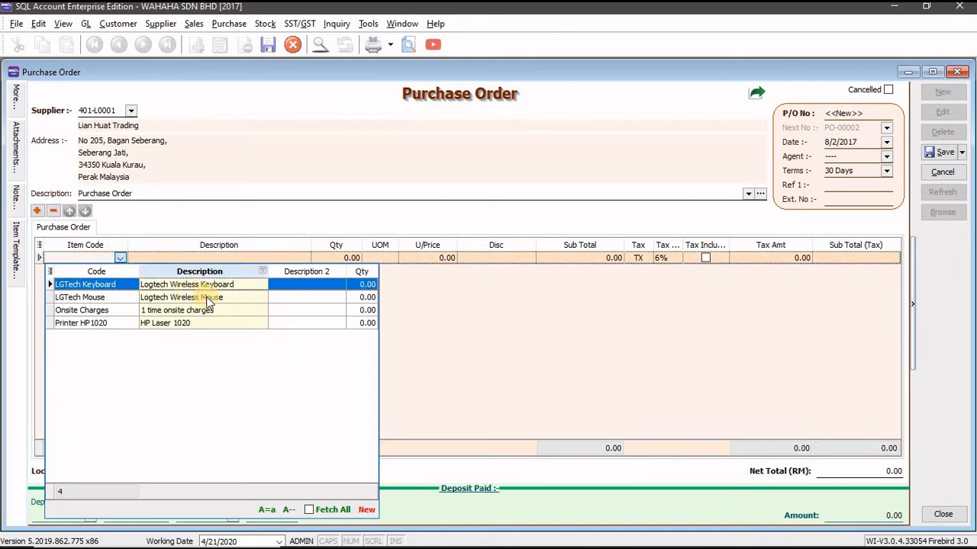
{"action": "left_click", "coordinate": [128, 296]}
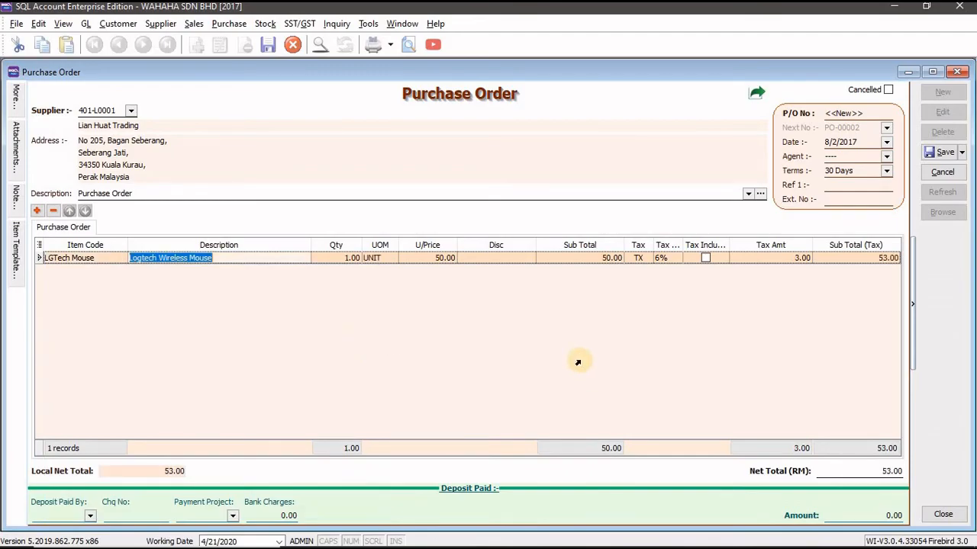
Step: Set the LGTech Mouse line's quantity to 3, checking it against the workbook's Task 1 table
{"action": "key", "text": "alt+Tab"}
{"action": "key", "text": "alt+Tab"}
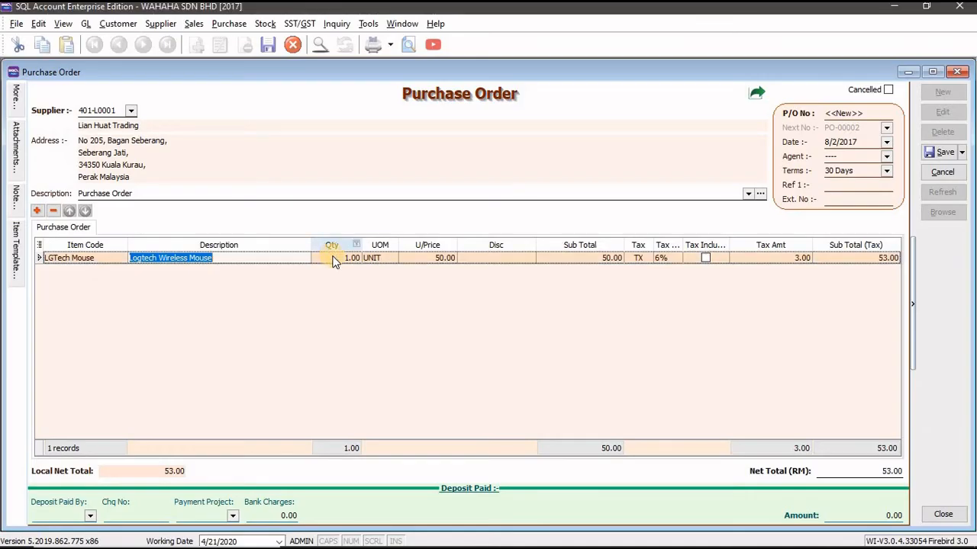
{"action": "left_click", "coordinate": [334, 259]}
{"action": "type", "text": "3"}
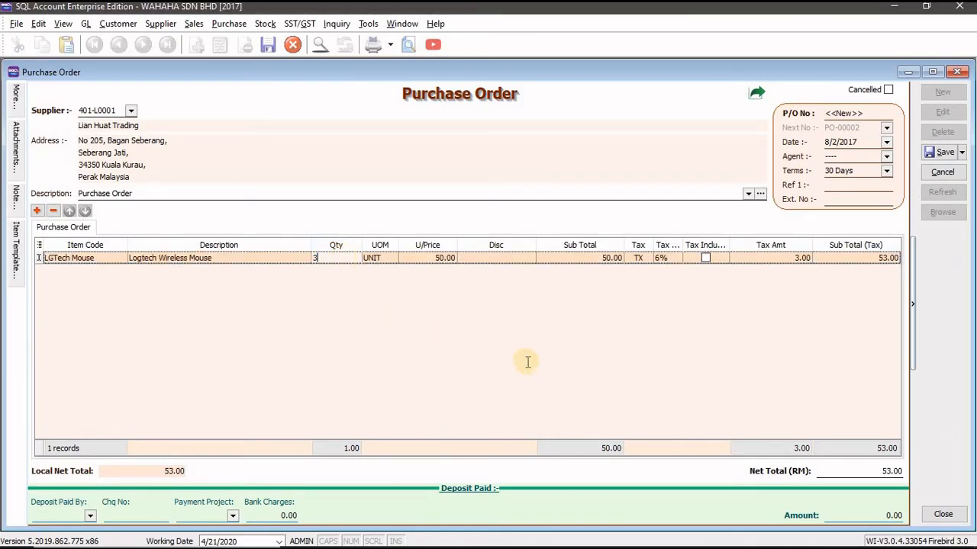
{"action": "key", "text": "alt+Tab"}
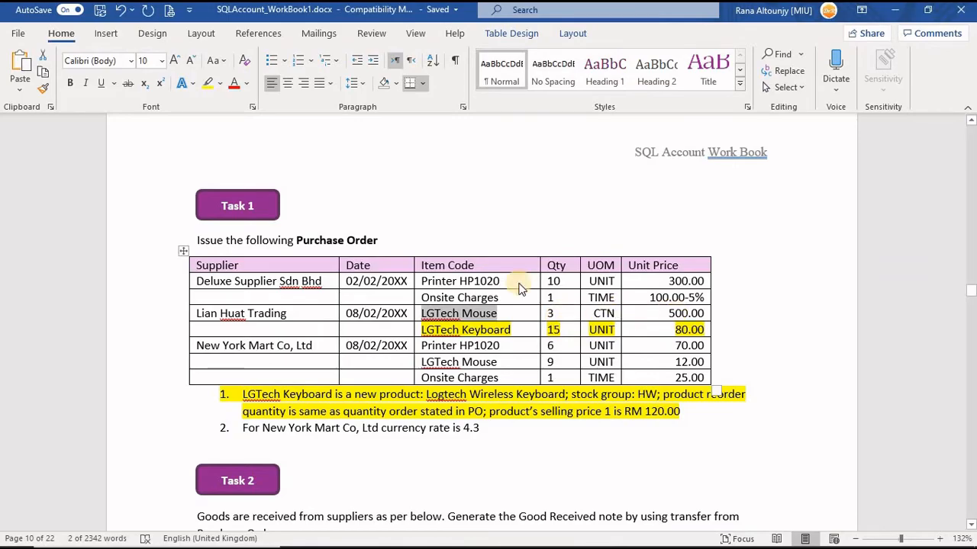
{"action": "key", "text": "alt+Tab"}
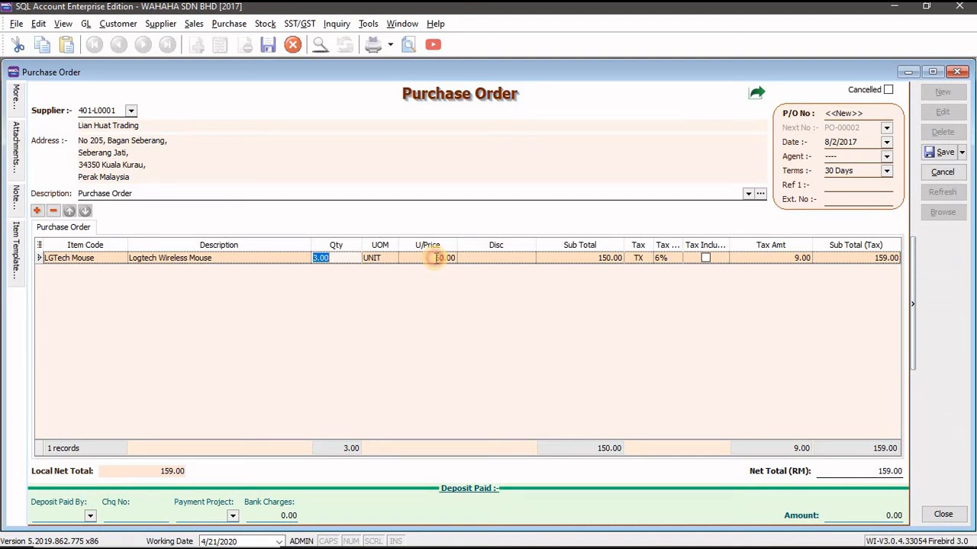
{"action": "left_click", "coordinate": [415, 258]}
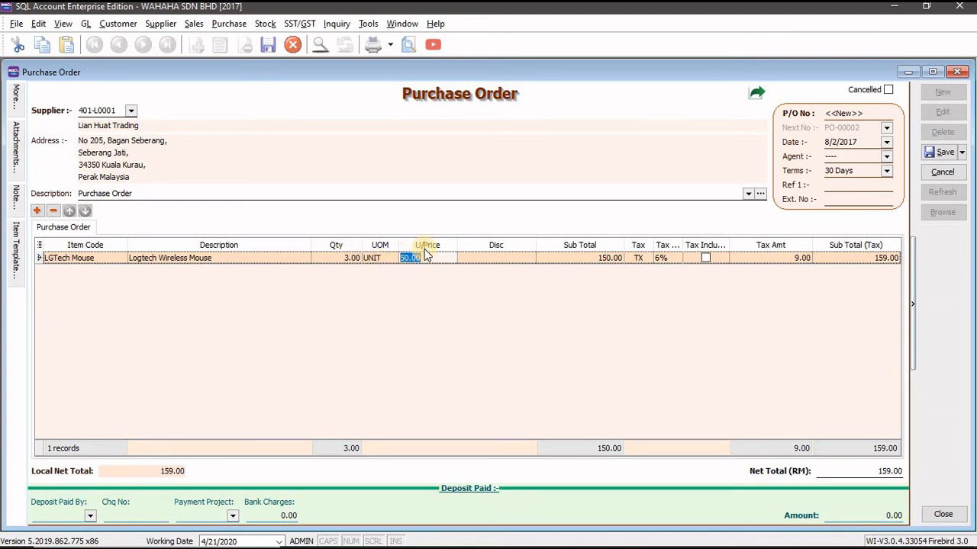
{"action": "key", "text": "alt+Tab"}
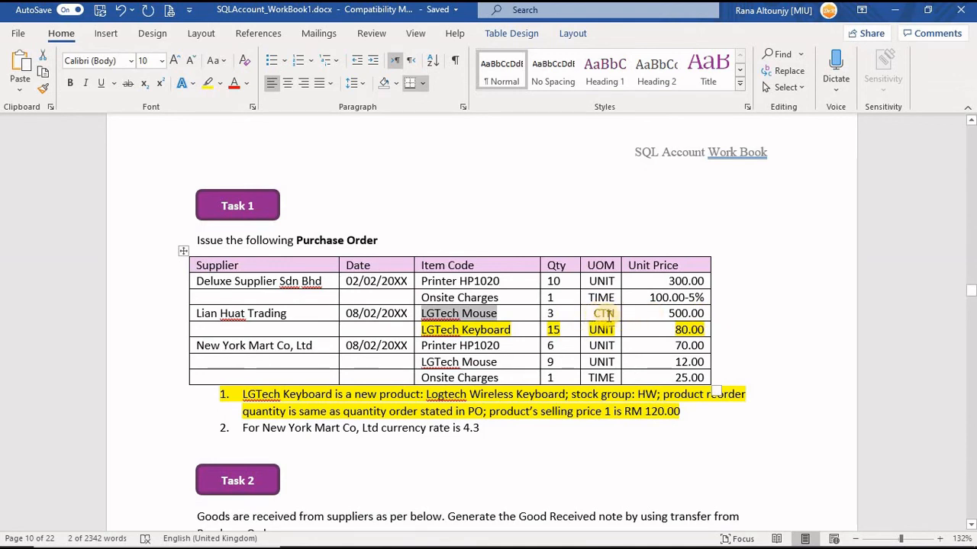
{"action": "key", "text": "alt+Tab"}
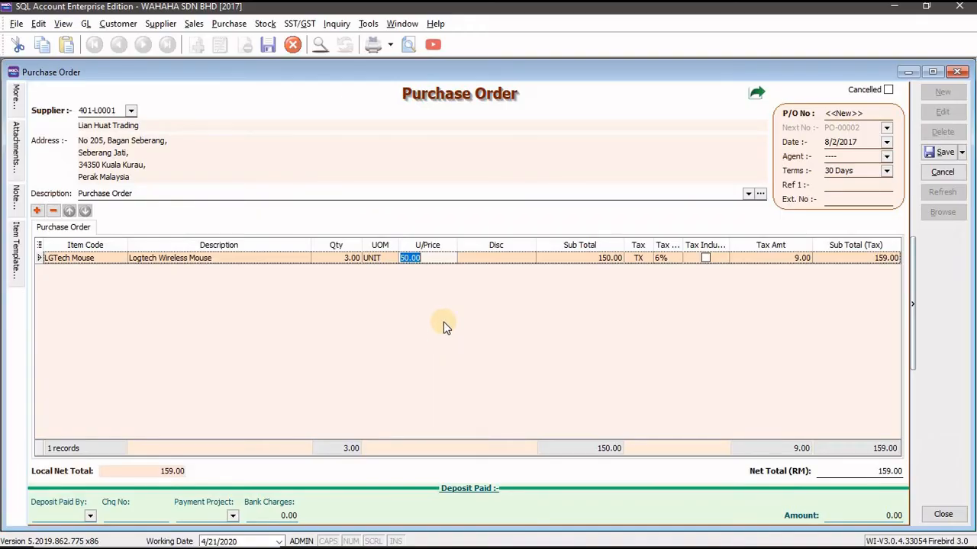
{"action": "left_click", "coordinate": [380, 259]}
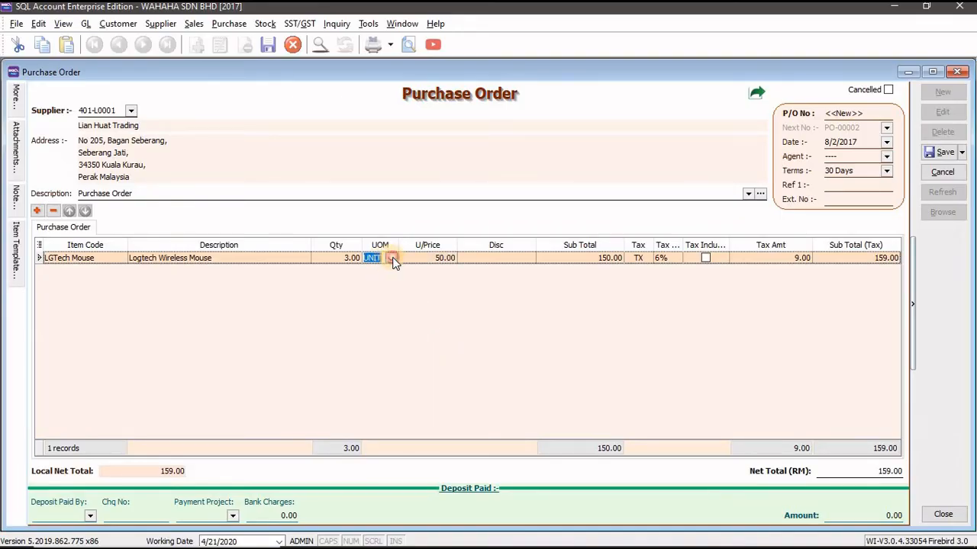
{"action": "left_click", "coordinate": [391, 258]}
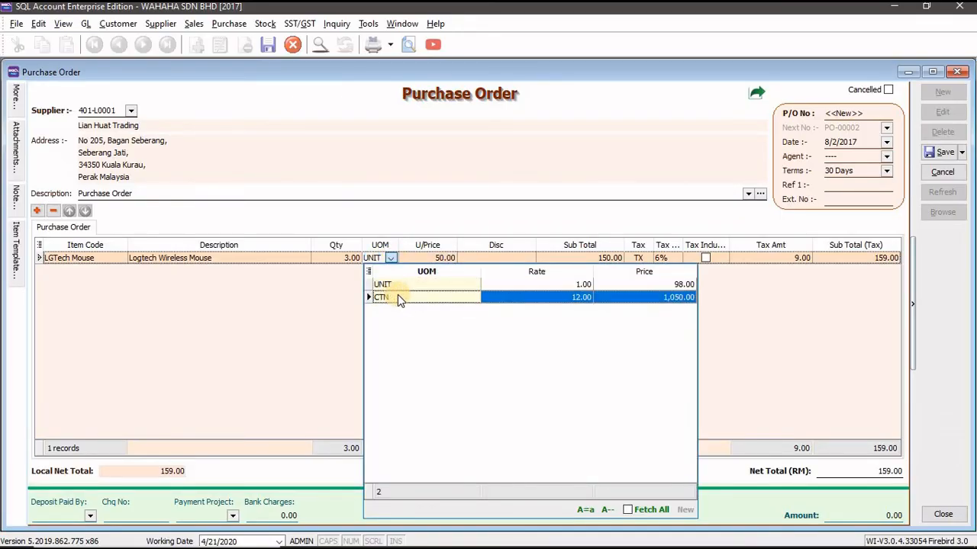
{"action": "left_click", "coordinate": [300, 321]}
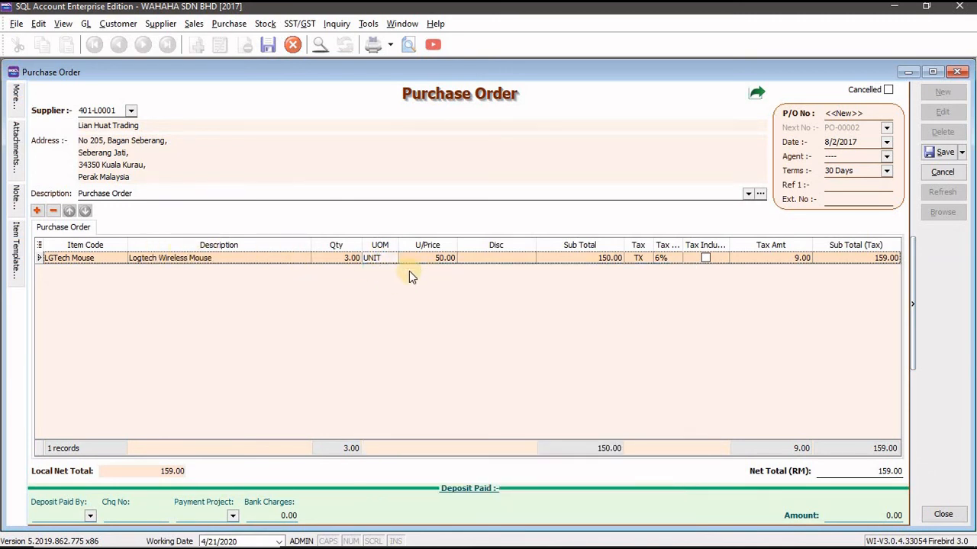
Step: Check the mouse's unit of measure in the workbook and set the LGTech Mouse line's UOM to CTN
{"action": "key", "text": "alt+Tab"}
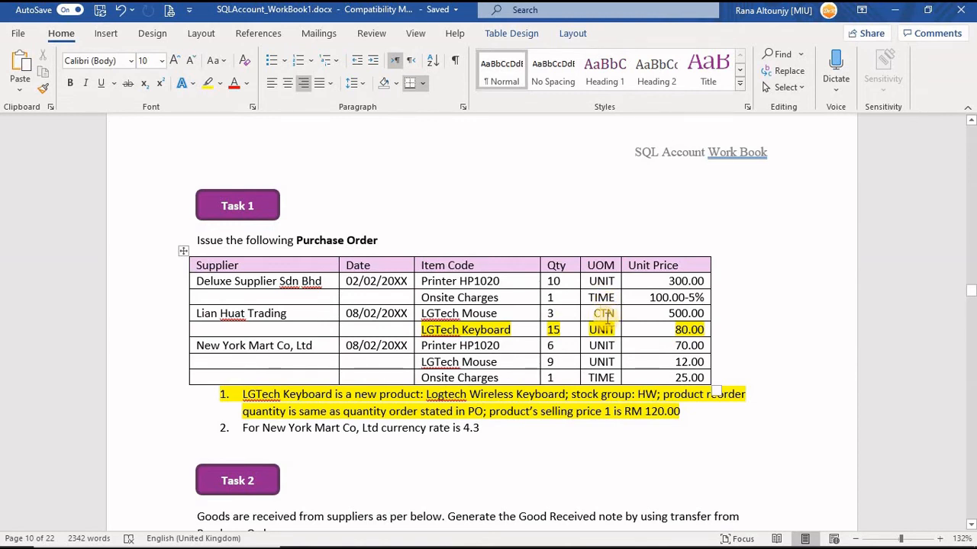
{"action": "key", "text": "alt+Tab"}
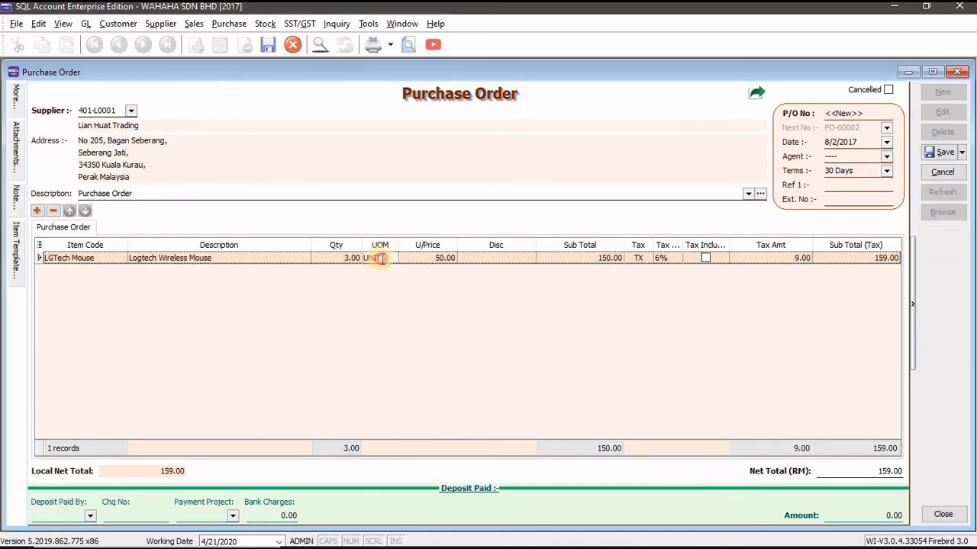
{"action": "left_click", "coordinate": [390, 259]}
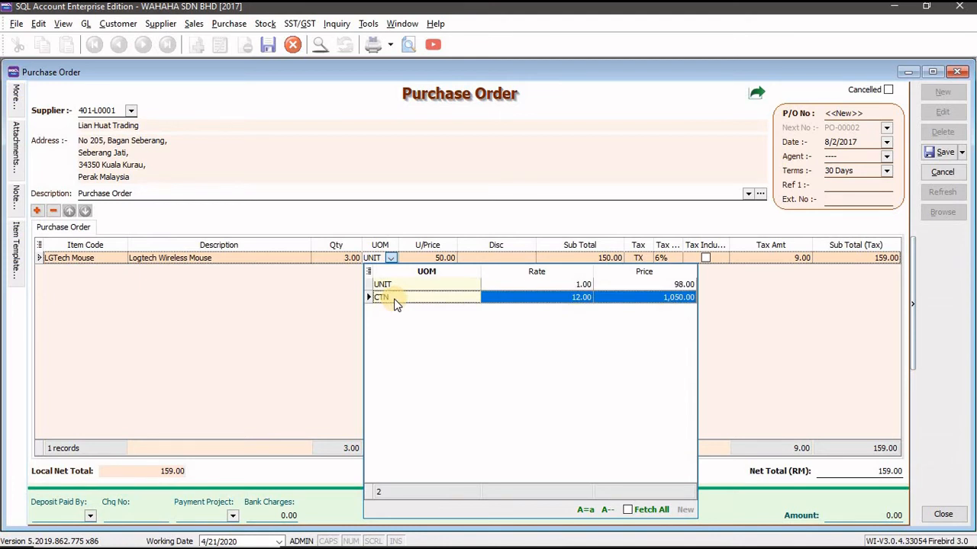
{"action": "left_click", "coordinate": [448, 297]}
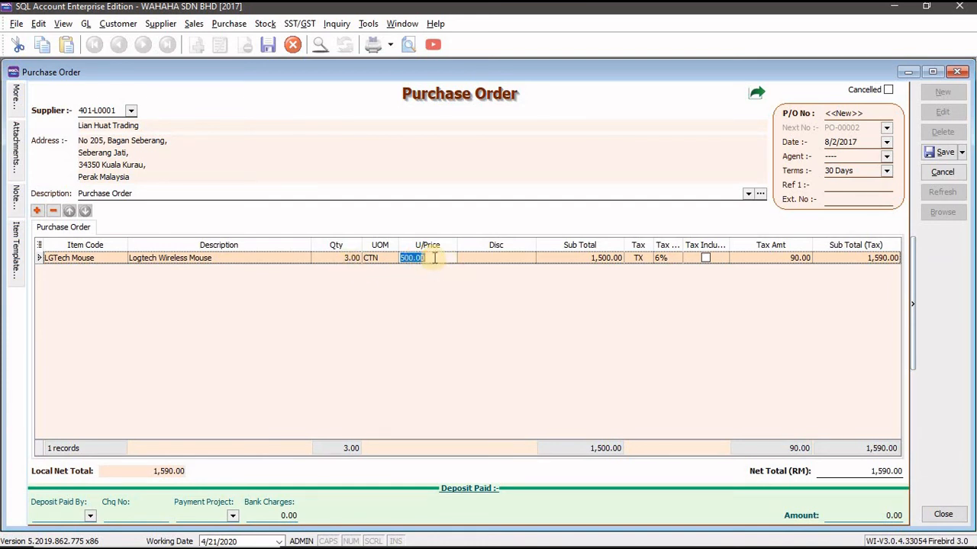
Step: Check the second Lian Huat Trading item in the workbook and add LGTech Keyboard as a new purchase order line
{"action": "key", "text": "alt+Tab"}
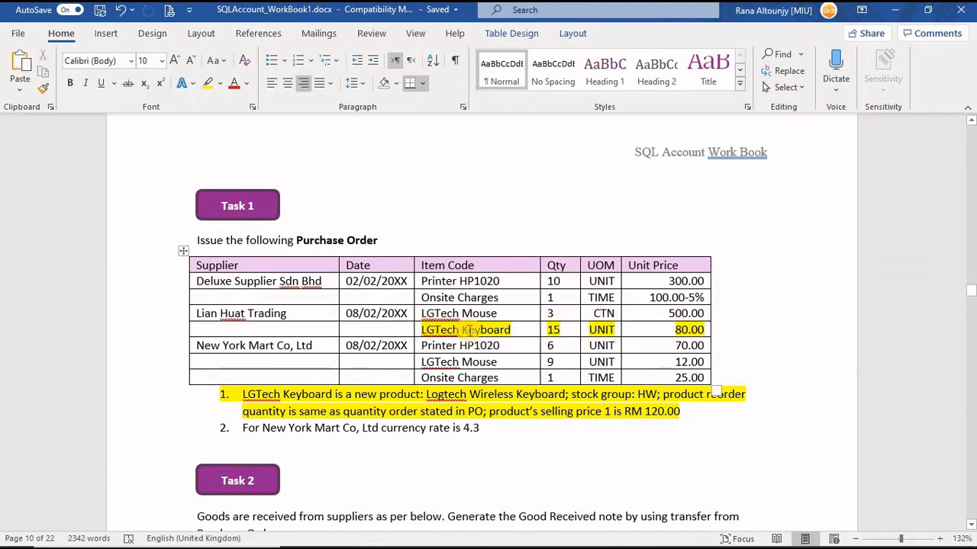
{"action": "key", "text": "alt+Tab"}
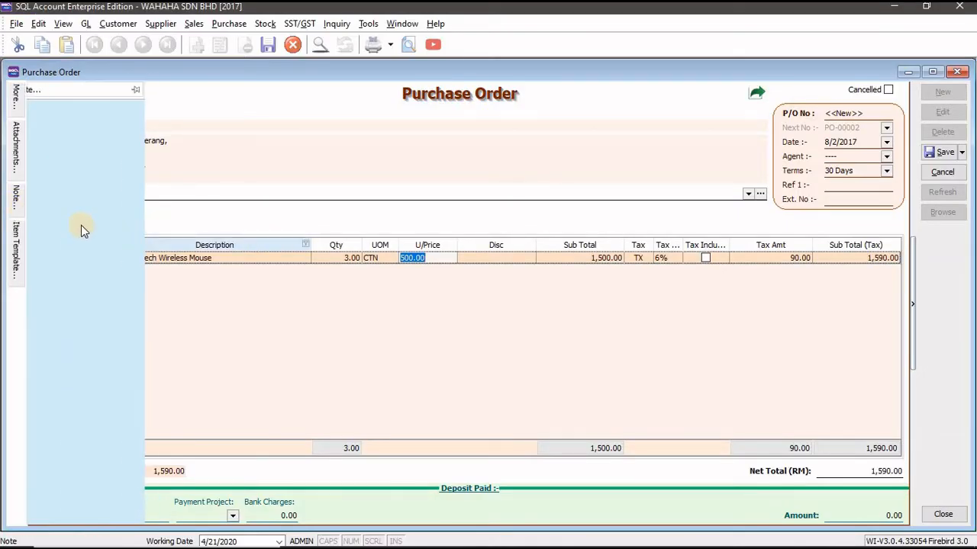
{"action": "left_click", "coordinate": [37, 210]}
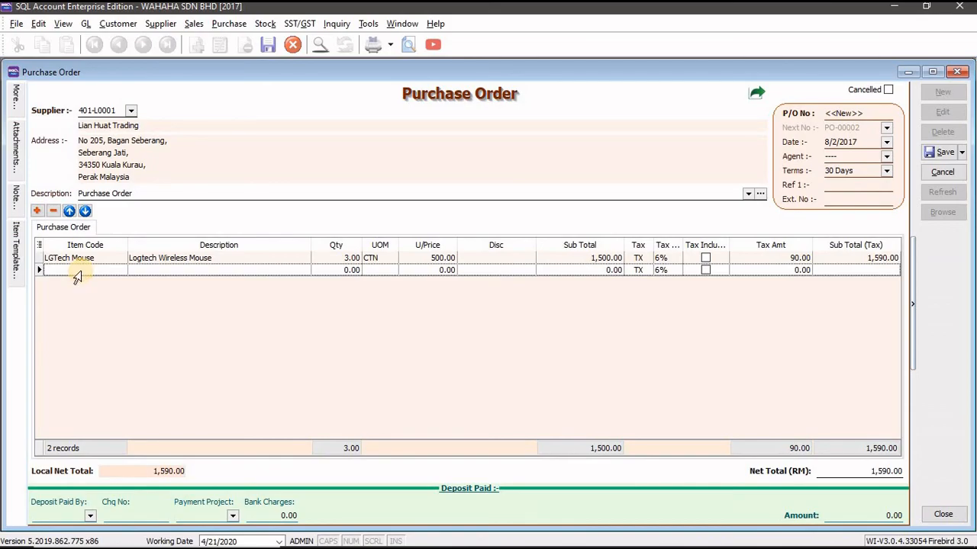
{"action": "key", "text": "alt+Tab"}
{"action": "key", "text": "alt+Tab"}
{"action": "left_click", "coordinate": [116, 272]}
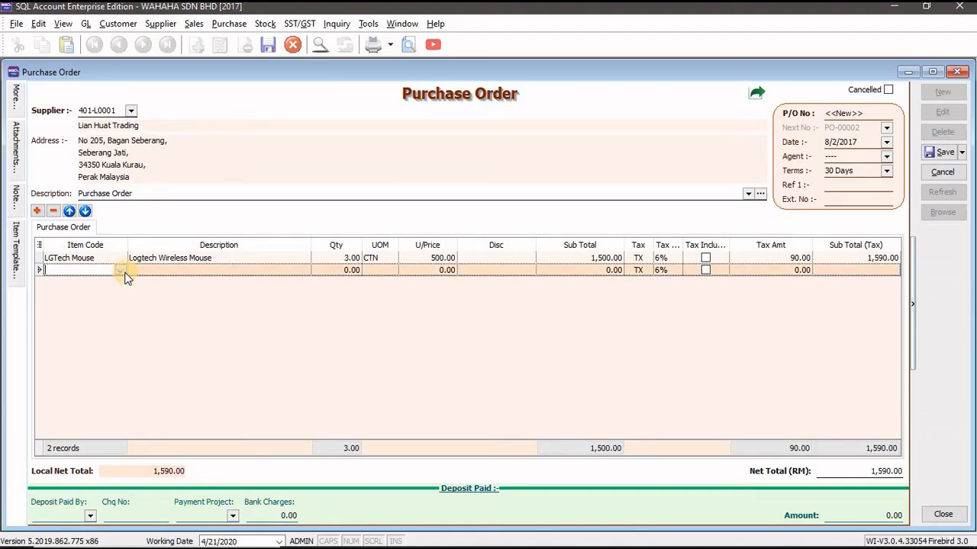
{"action": "left_click", "coordinate": [120, 271]}
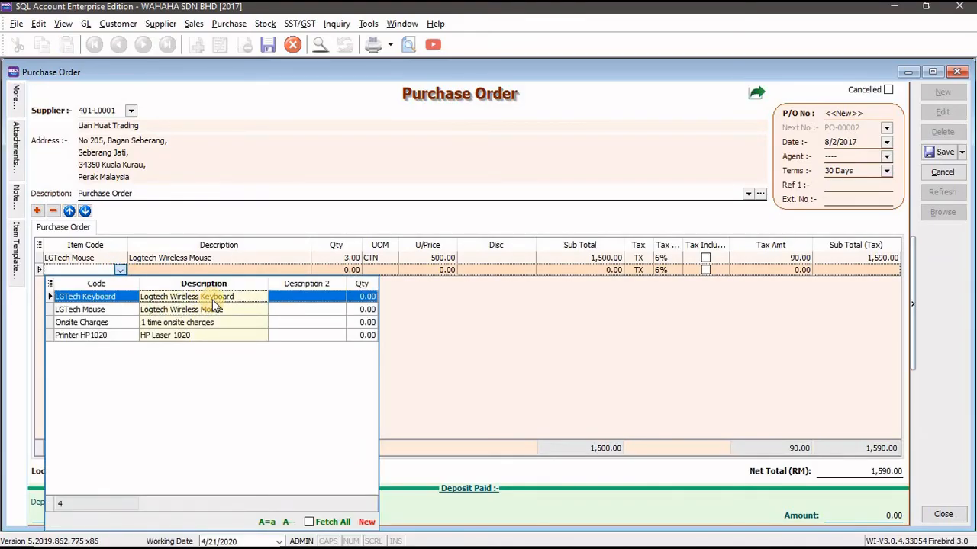
{"action": "left_click", "coordinate": [212, 300]}
Step: Set the LGTech Keyboard line's quantity to 15 as listed in the workbook and save the purchase order
{"action": "key", "text": "alt+Tab"}
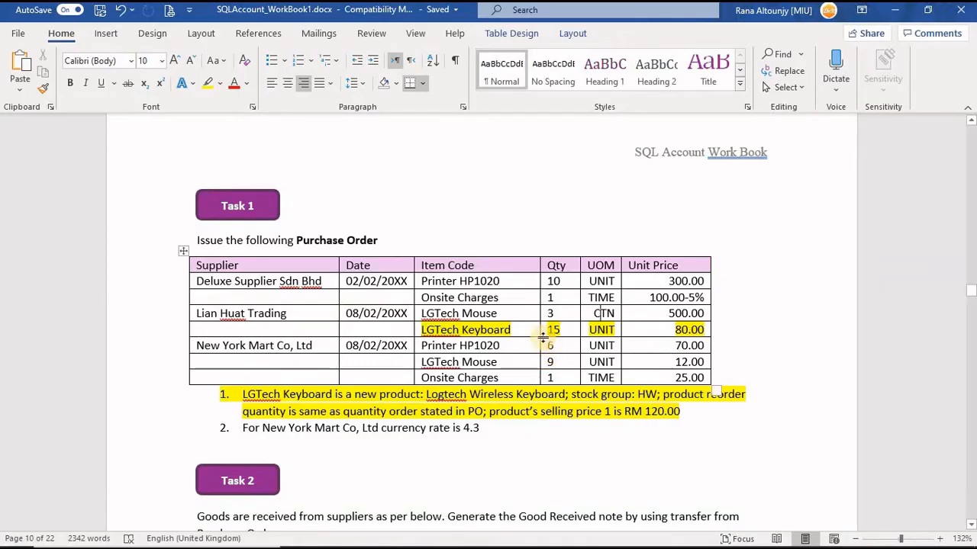
{"action": "key", "text": "alt+Tab"}
{"action": "left_click", "coordinate": [344, 270]}
{"action": "type", "text": "15"}
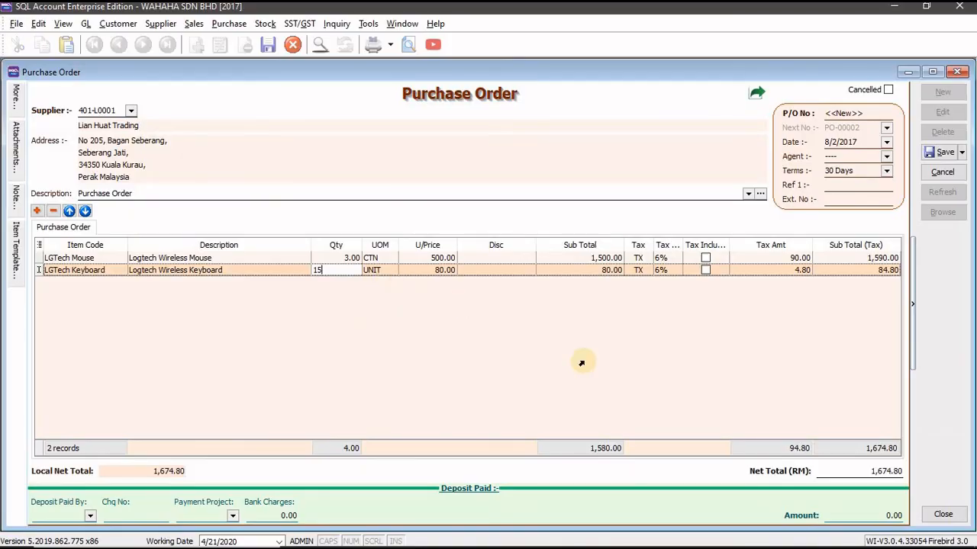
{"action": "key", "text": "alt+Tab"}
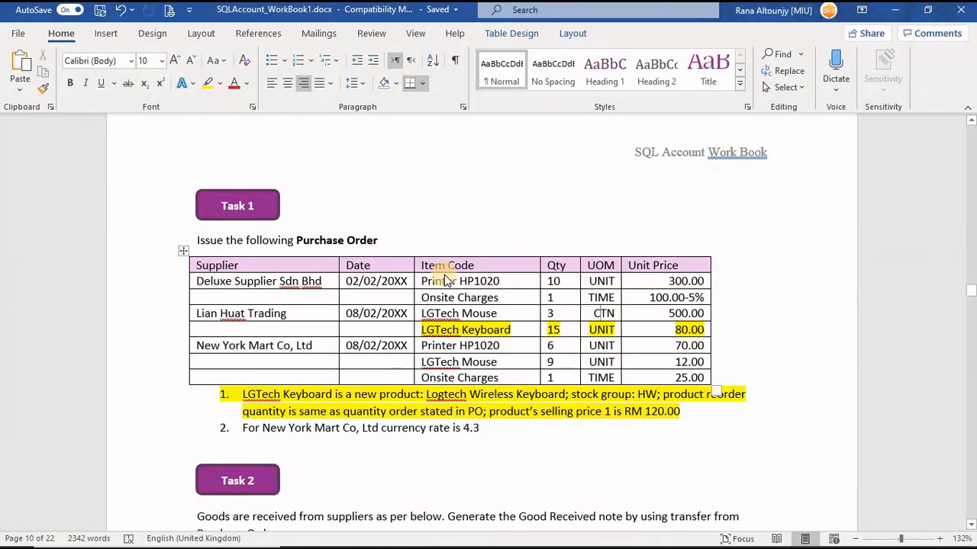
{"action": "key", "text": "alt+Tab"}
{"action": "left_click", "coordinate": [456, 305]}
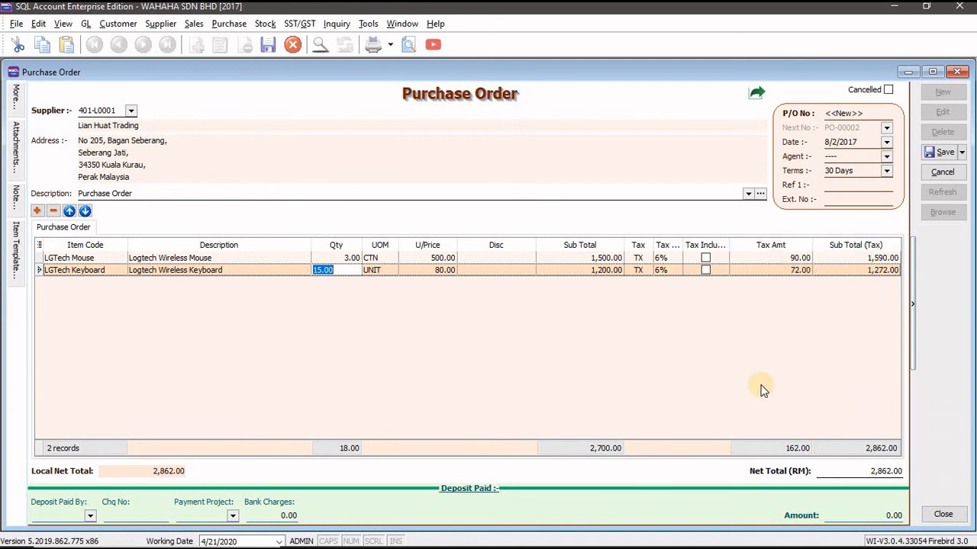
{"action": "left_click", "coordinate": [943, 152]}
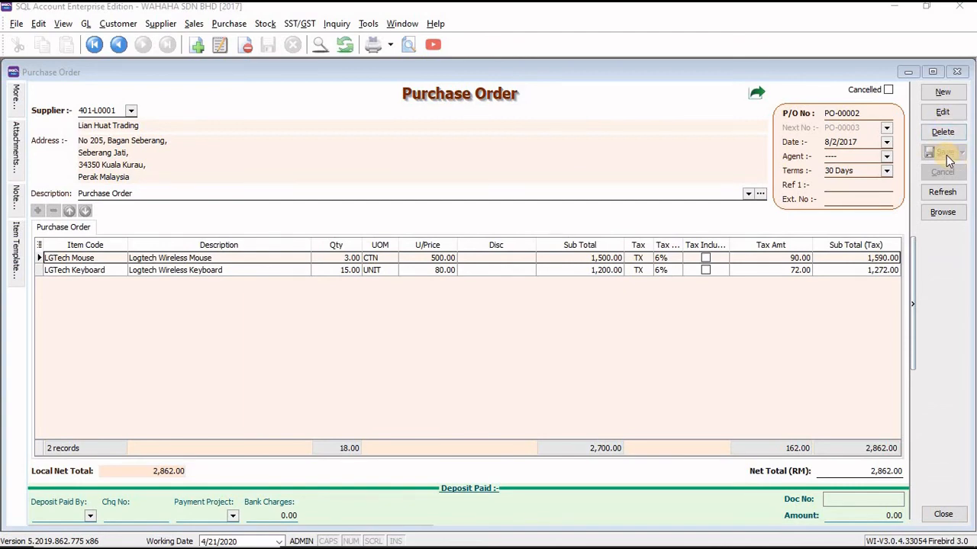
Step: Check the third supplier in the workbook and create a new purchase order for New York Mart Co, Ltd
{"action": "key", "text": "alt+Tab"}
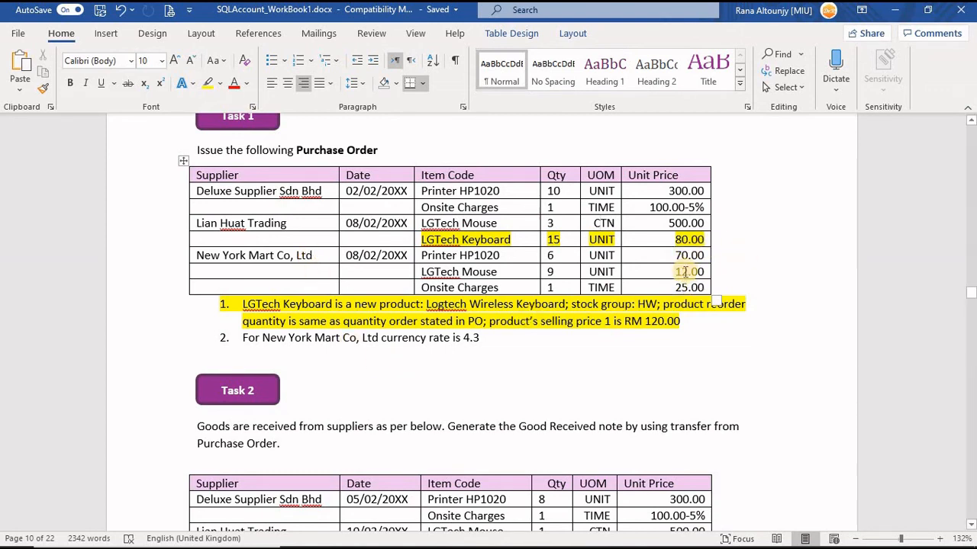
{"action": "key", "text": "alt+Tab"}
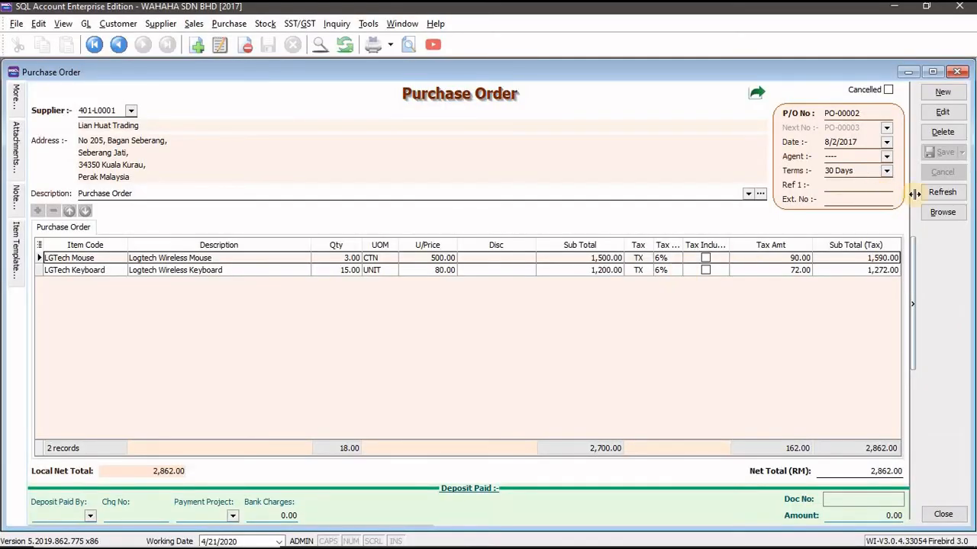
{"action": "left_click", "coordinate": [945, 93]}
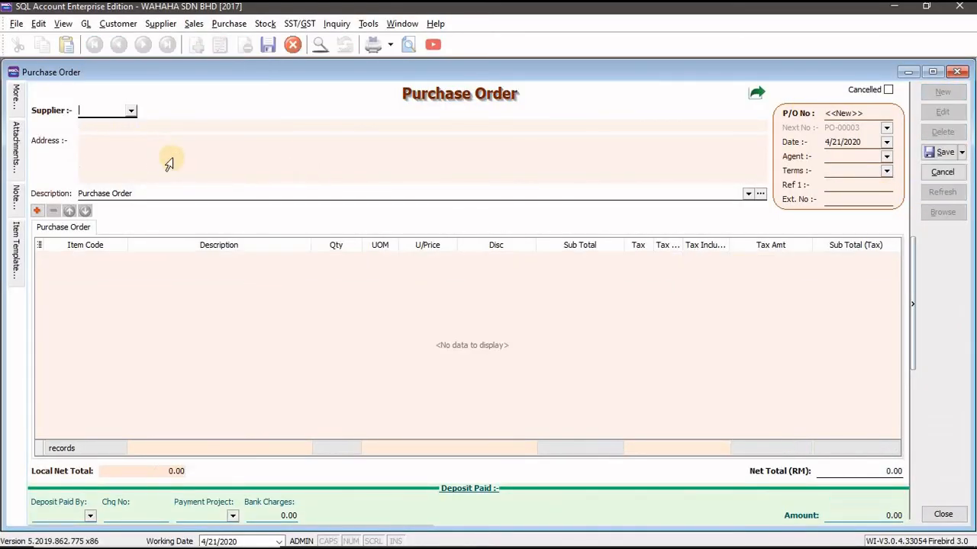
{"action": "key", "text": "alt+Tab"}
{"action": "key", "text": "alt+Tab"}
{"action": "left_click", "coordinate": [131, 111]}
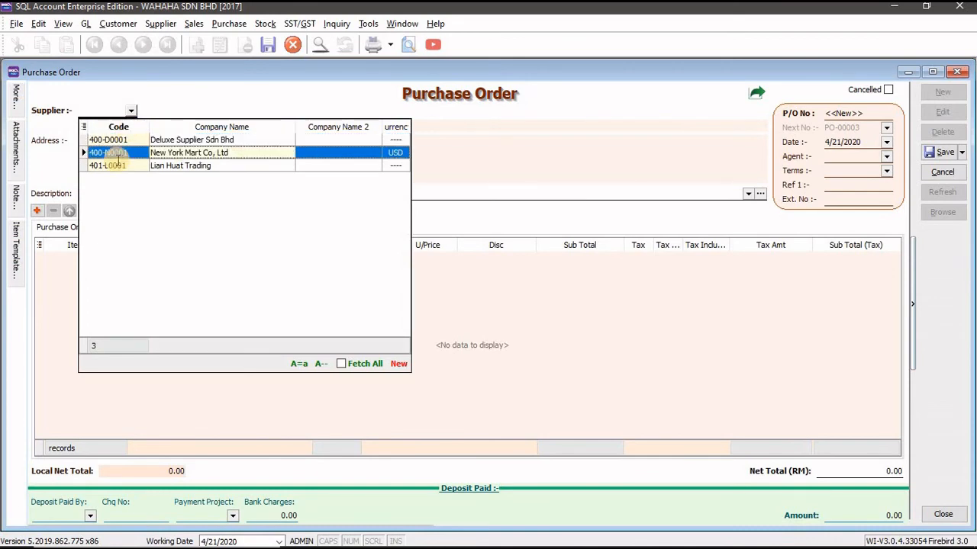
{"action": "left_click", "coordinate": [107, 153]}
Step: Check the New York Mart order's date in the workbook and set the purchase order date to 02/08/2017
{"action": "key", "text": "alt+Tab"}
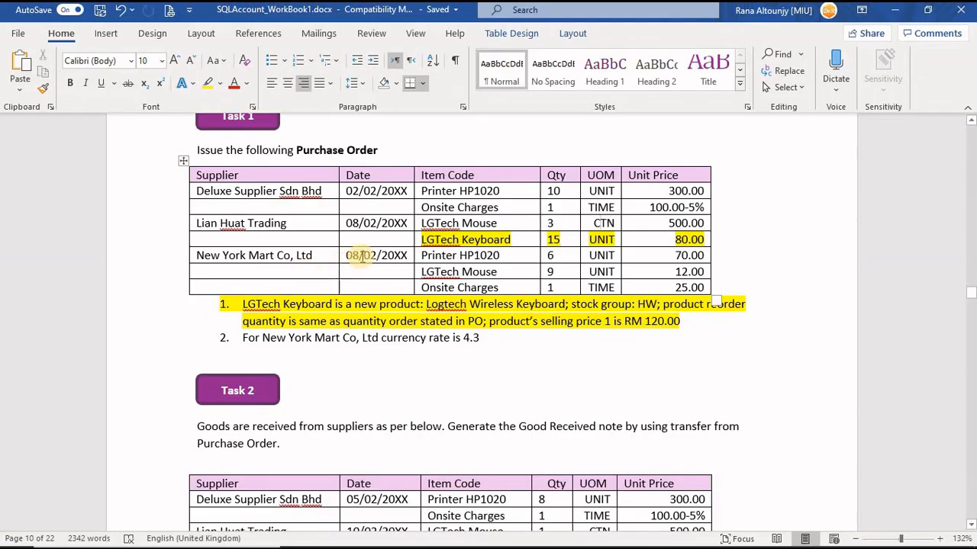
{"action": "key", "text": "alt+Tab"}
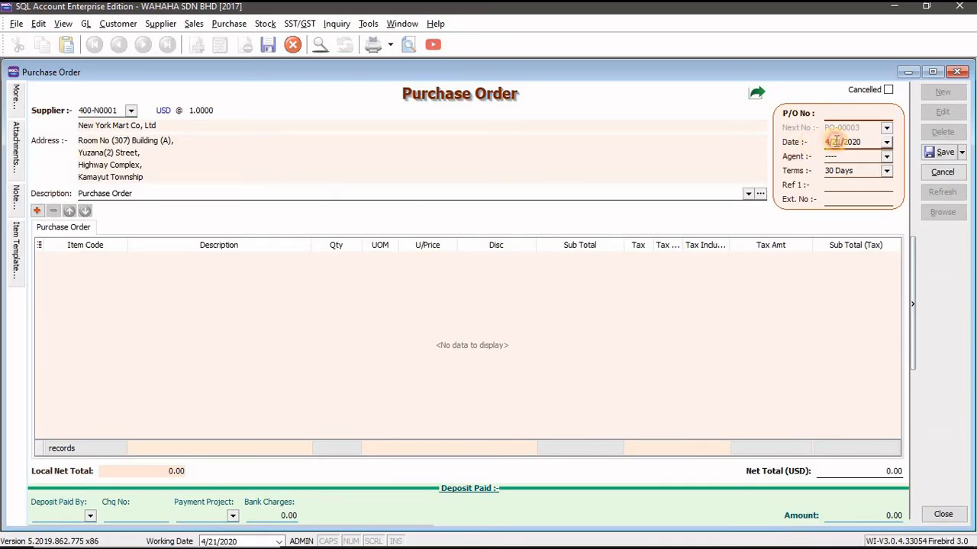
{"action": "left_click", "coordinate": [828, 142]}
{"action": "type", "text": "02/08/"}
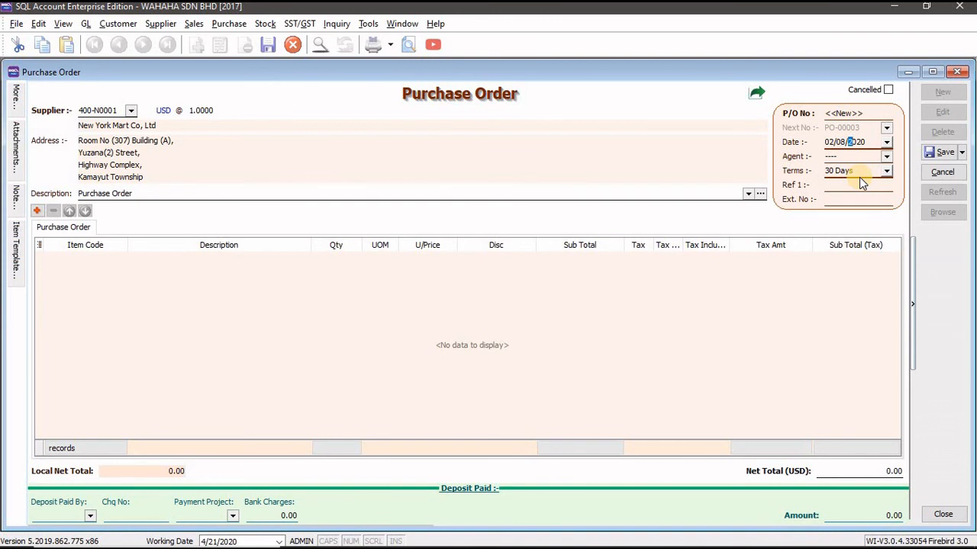
{"action": "type", "text": "2017"}
{"action": "key", "text": "Tab"}
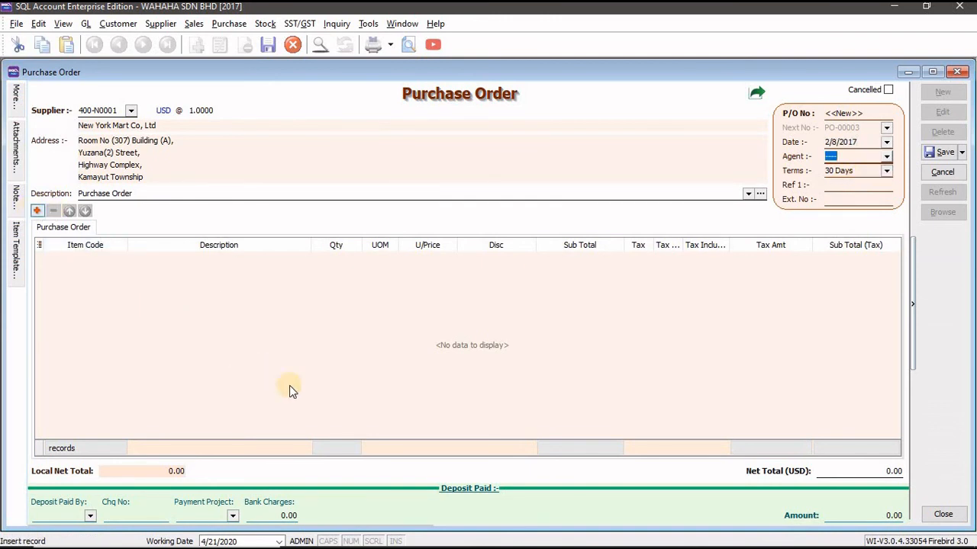
Step: Check the supplier's first item in the workbook and add Printer HP1020 as the first order line
{"action": "left_click", "coordinate": [320, 395]}
{"action": "key", "text": "alt+Tab"}
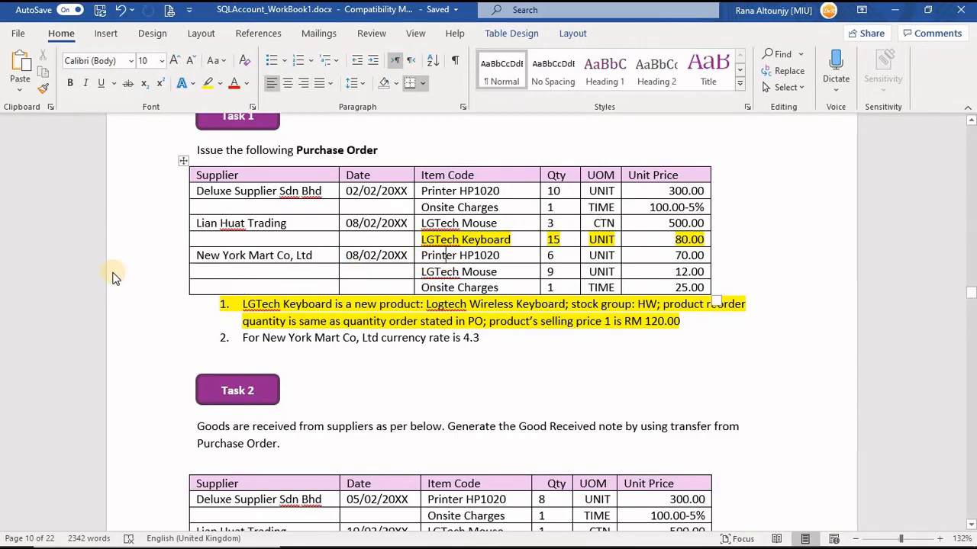
{"action": "key", "text": "alt+Tab"}
{"action": "left_click", "coordinate": [118, 258]}
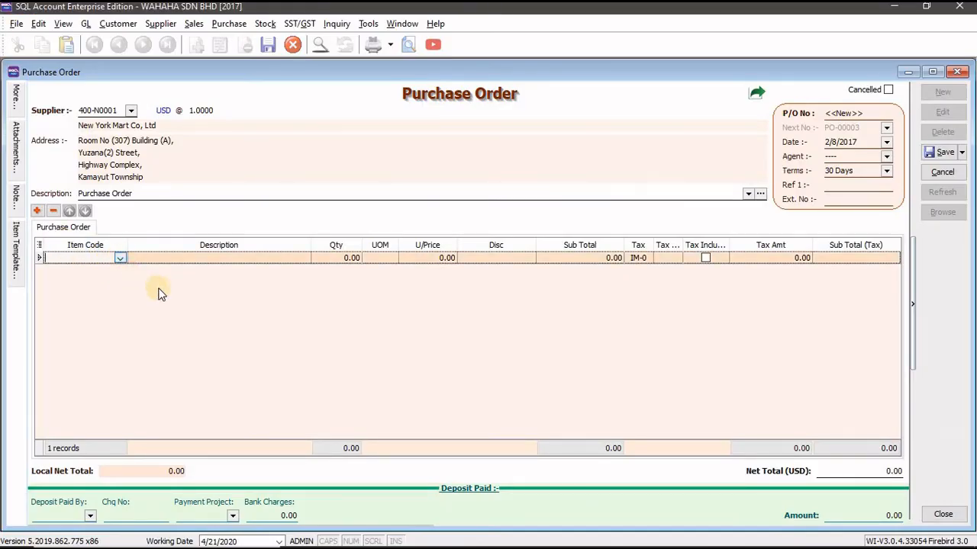
{"action": "left_click", "coordinate": [191, 323]}
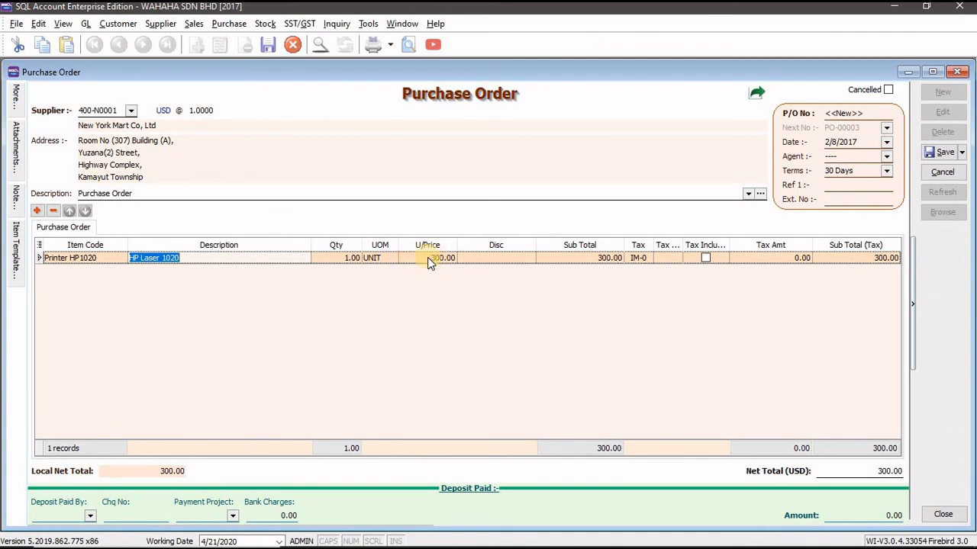
Step: Set the Printer HP1020 line's unit price to 70 as listed in the workbook
{"action": "key", "text": "alt+Tab"}
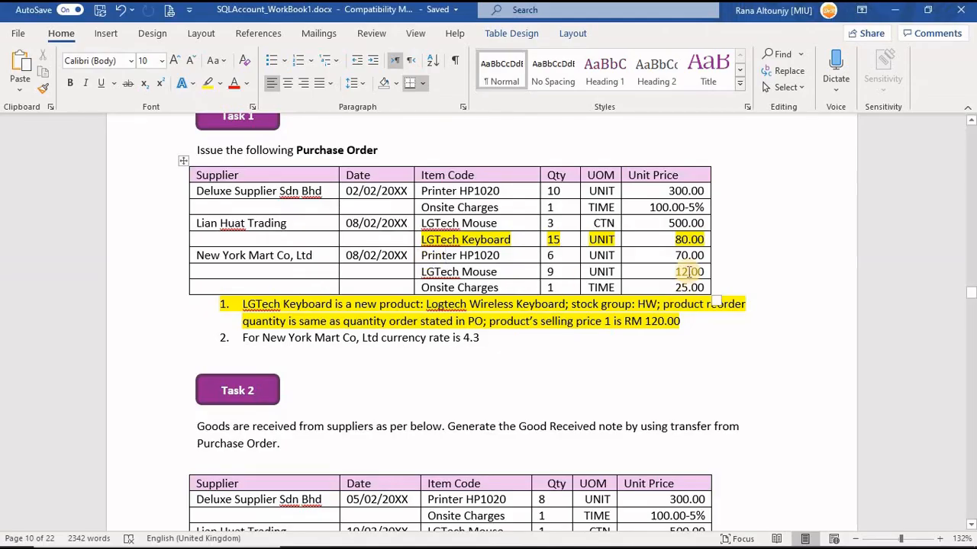
{"action": "key", "text": "alt+Tab"}
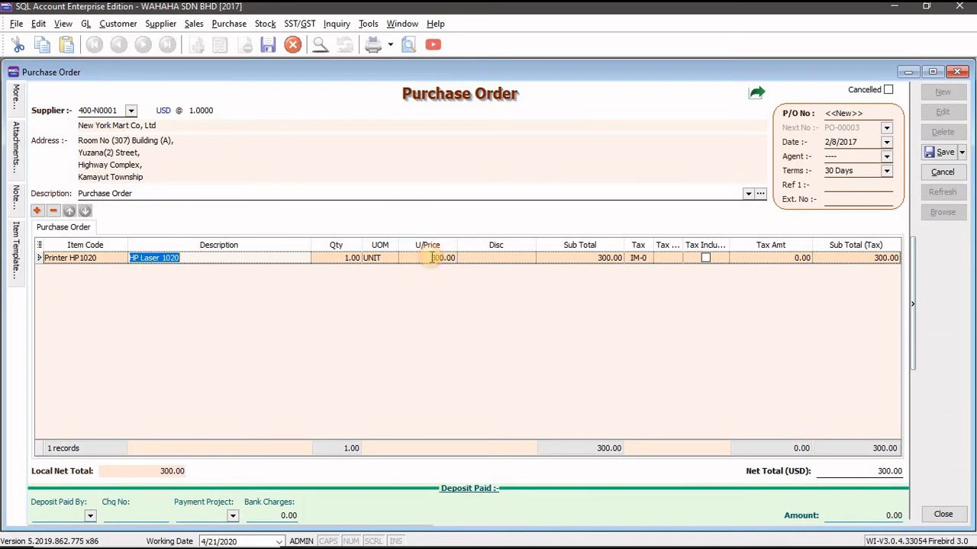
{"action": "left_click", "coordinate": [454, 260]}
{"action": "type", "text": "70"}
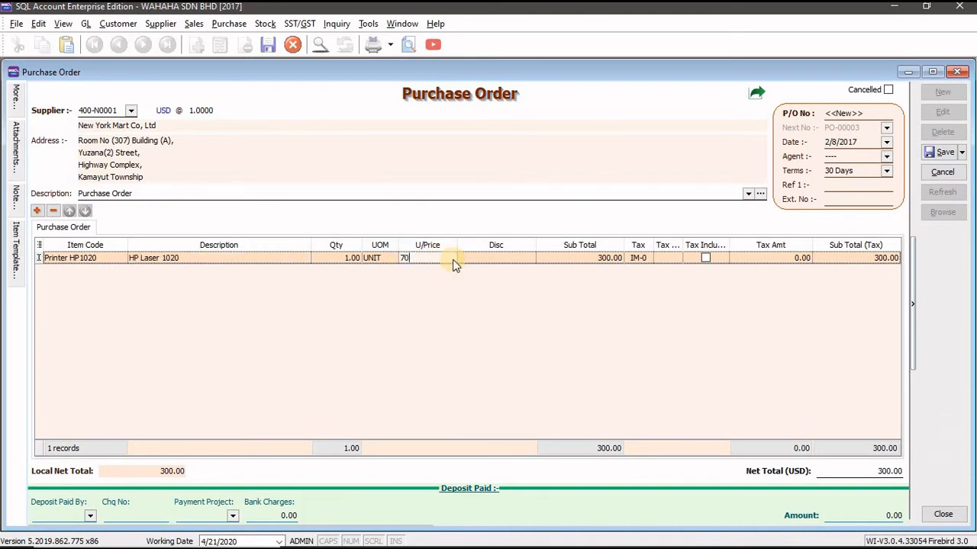
{"action": "key", "text": "Tab"}
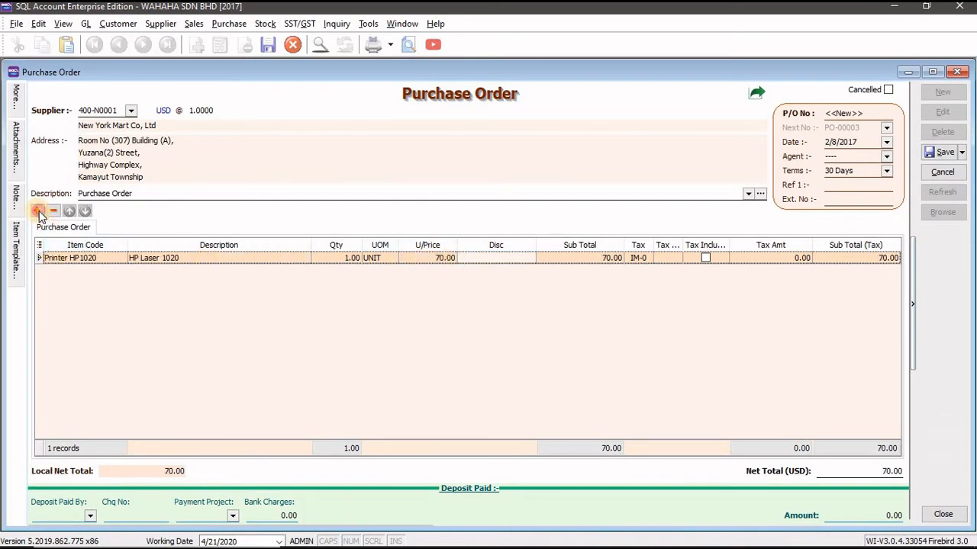
Step: Check the next New York Mart item in the workbook and add LGTech Mouse as the second order line
{"action": "key", "text": "alt+Tab"}
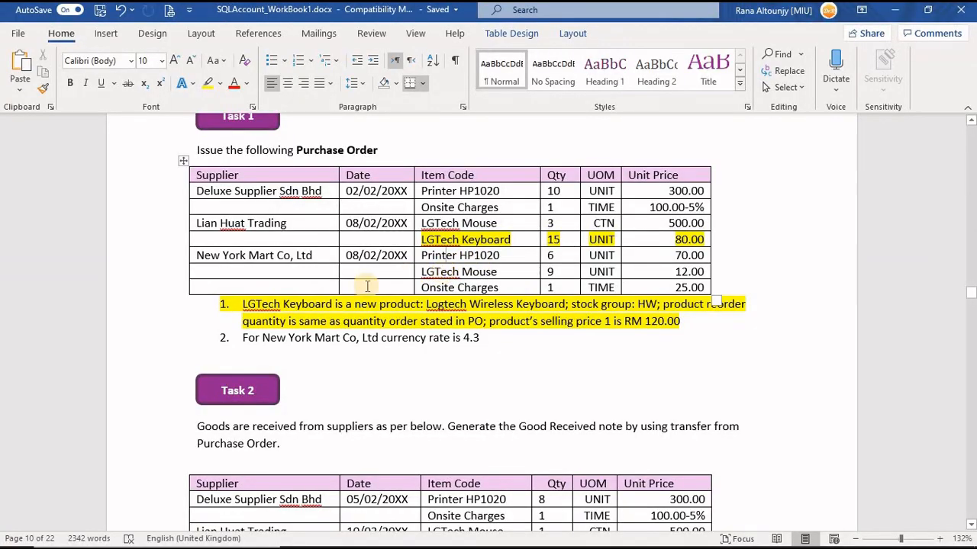
{"action": "key", "text": "alt+Tab"}
{"action": "left_click", "coordinate": [118, 270]}
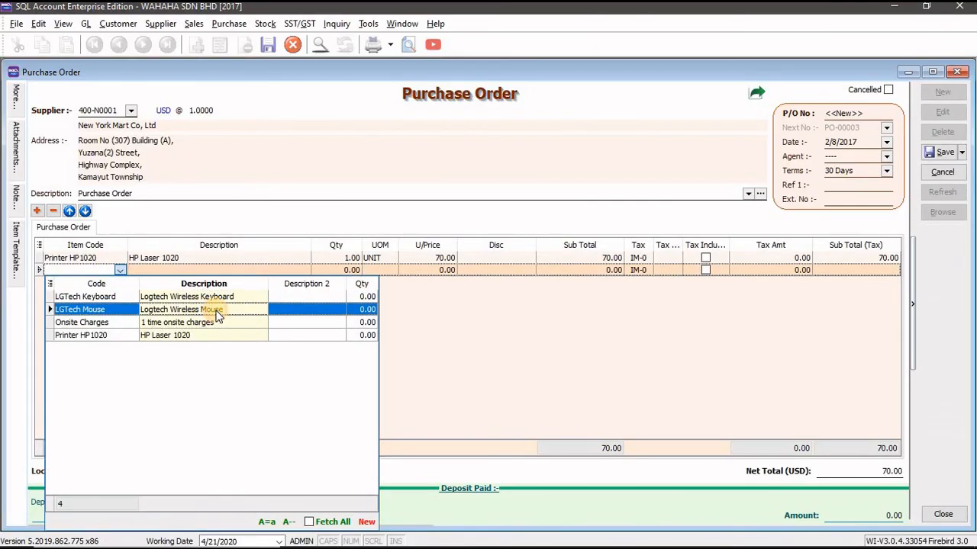
{"action": "left_click", "coordinate": [217, 310]}
Step: Set the Printer HP1020 line's quantity to 6 per the workbook, declining the replacement of its 70 unit cost with 300
{"action": "key", "text": "alt+Tab"}
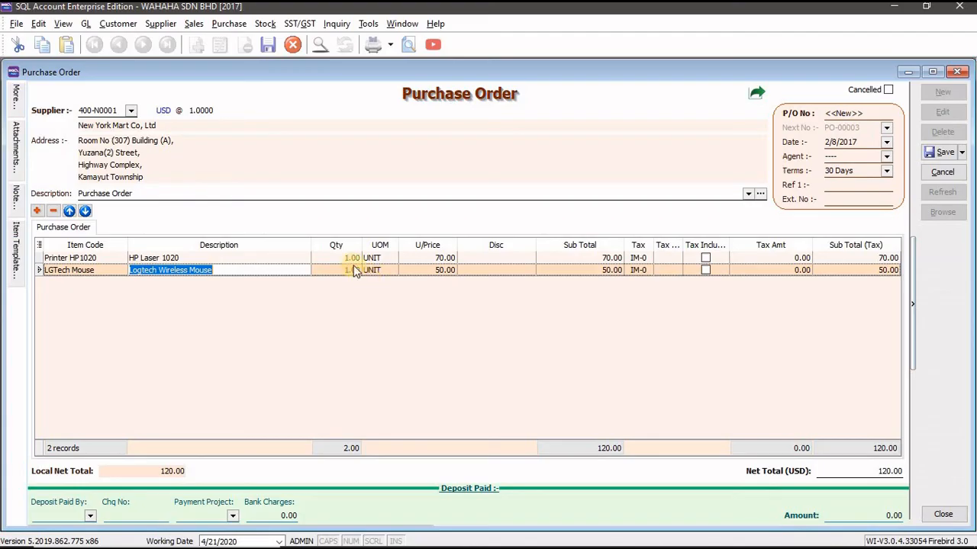
{"action": "key", "text": "alt+Tab"}
{"action": "left_click", "coordinate": [345, 257]}
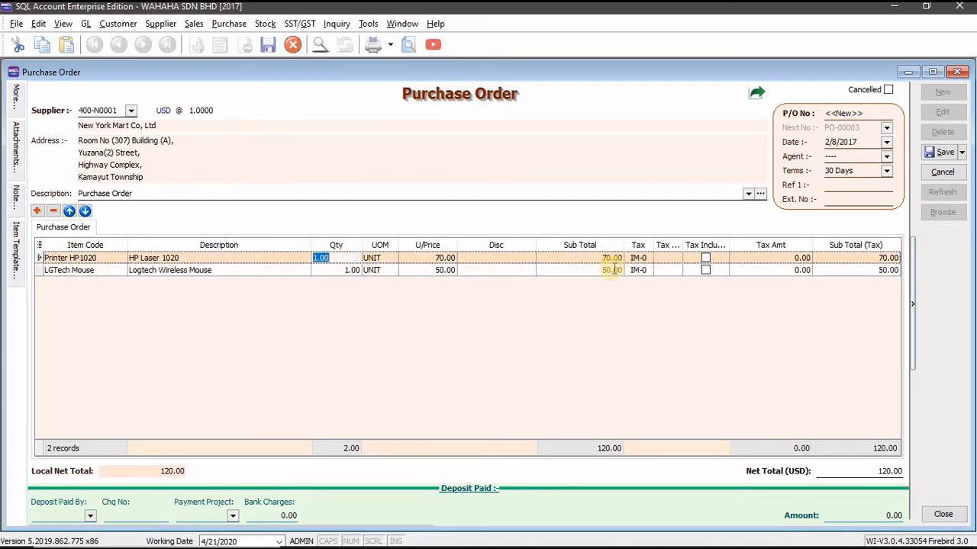
{"action": "key", "text": "alt+Tab"}
{"action": "key", "text": "alt+Tab"}
{"action": "key", "text": "alt+Tab"}
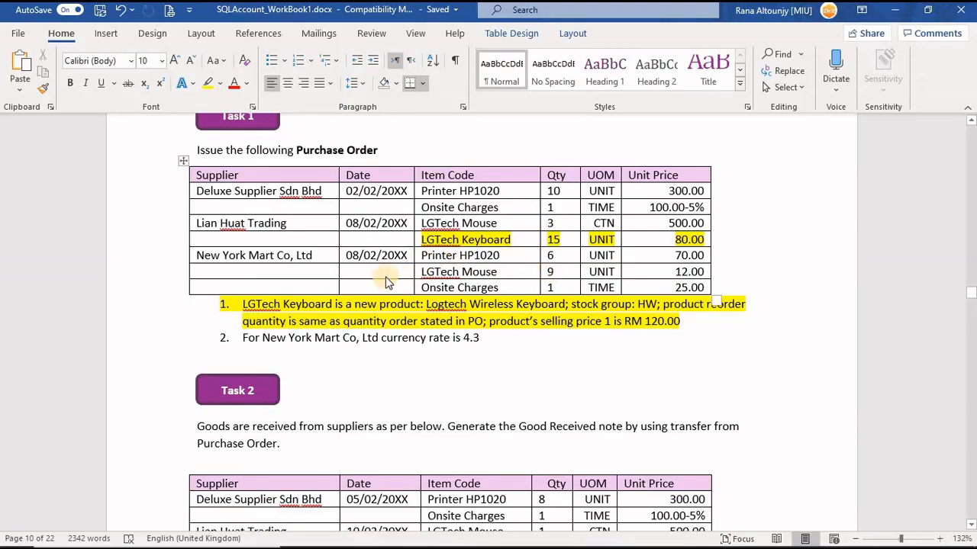
{"action": "key", "text": "alt+Tab"}
{"action": "type", "text": "6"}
{"action": "left_click", "coordinate": [367, 321]}
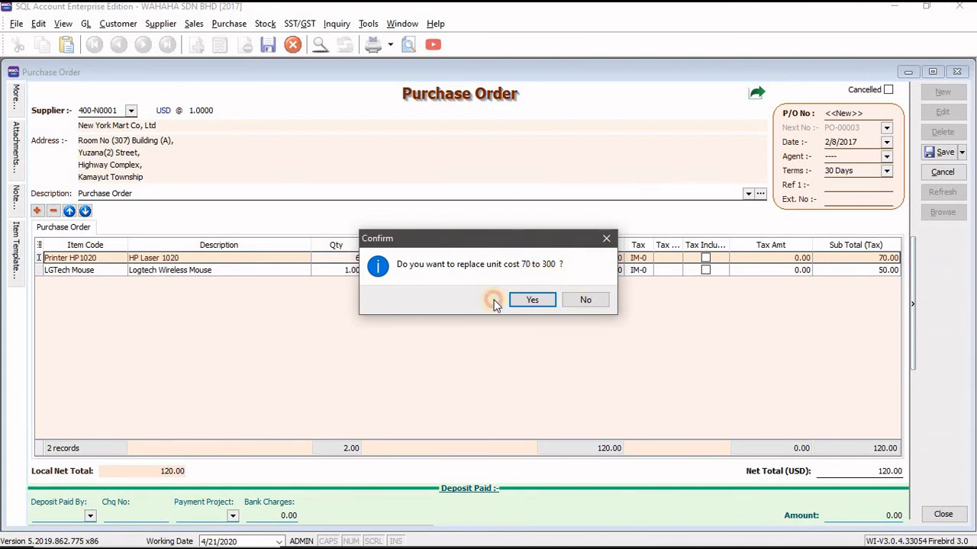
{"action": "left_click", "coordinate": [519, 300]}
Step: Set the LGTech Mouse line's quantity to 9 and its unit price to 12, checking them against the workbook
{"action": "left_click", "coordinate": [347, 268]}
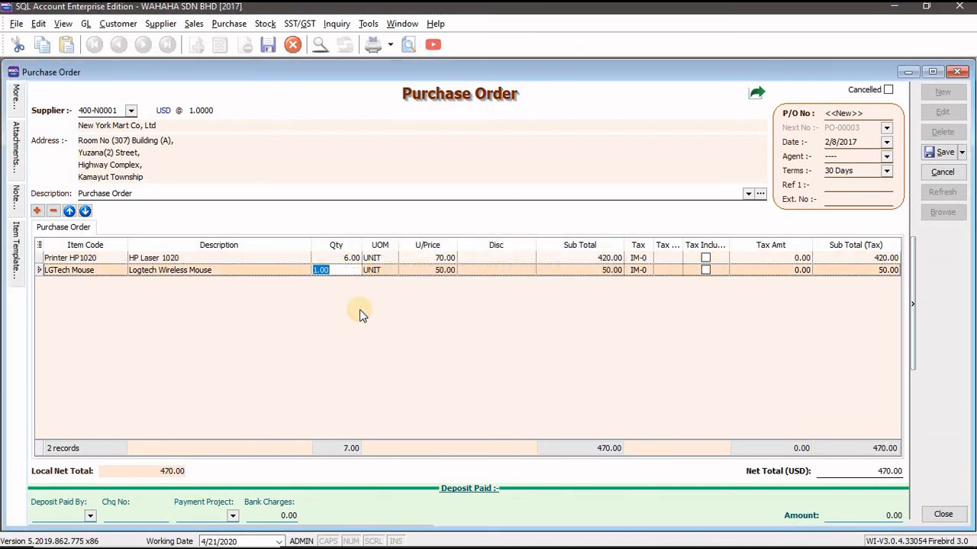
{"action": "type", "text": "9"}
{"action": "key", "text": "Tab"}
{"action": "key", "text": "alt+Tab"}
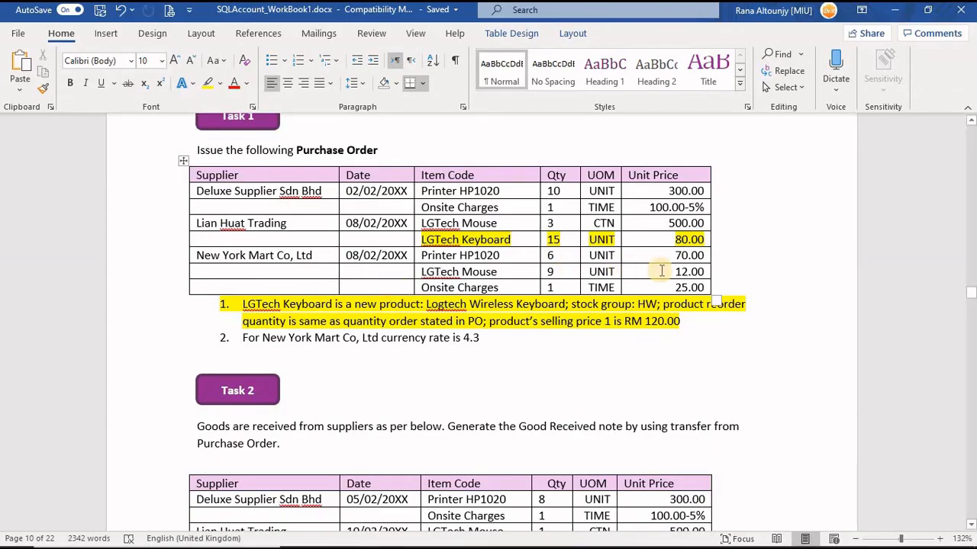
{"action": "key", "text": "alt+Tab"}
{"action": "key", "text": "Tab"}
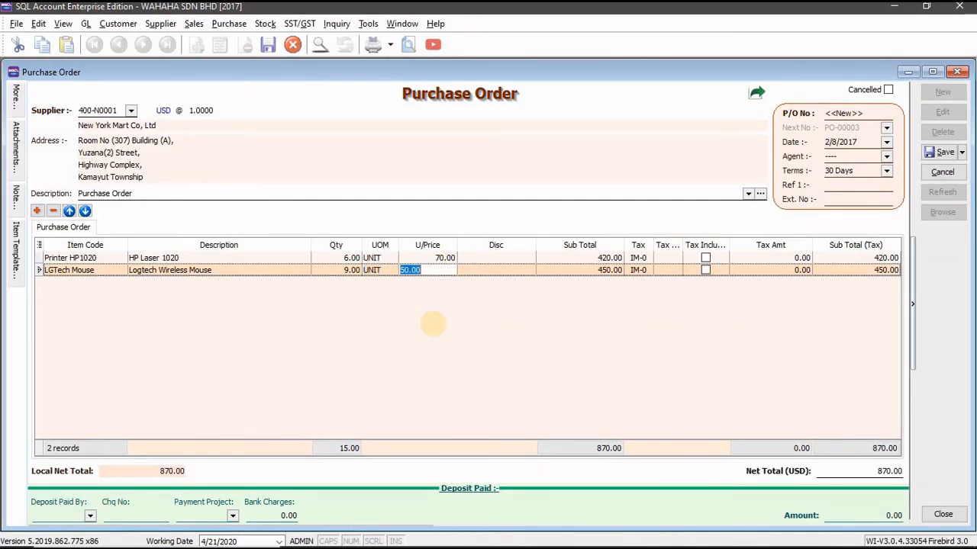
{"action": "type", "text": "12"}
{"action": "key", "text": "Tab"}
Step: Check the last New York Mart item in the workbook and add Onsite Charges as the third order line
{"action": "key", "text": "alt+Tab"}
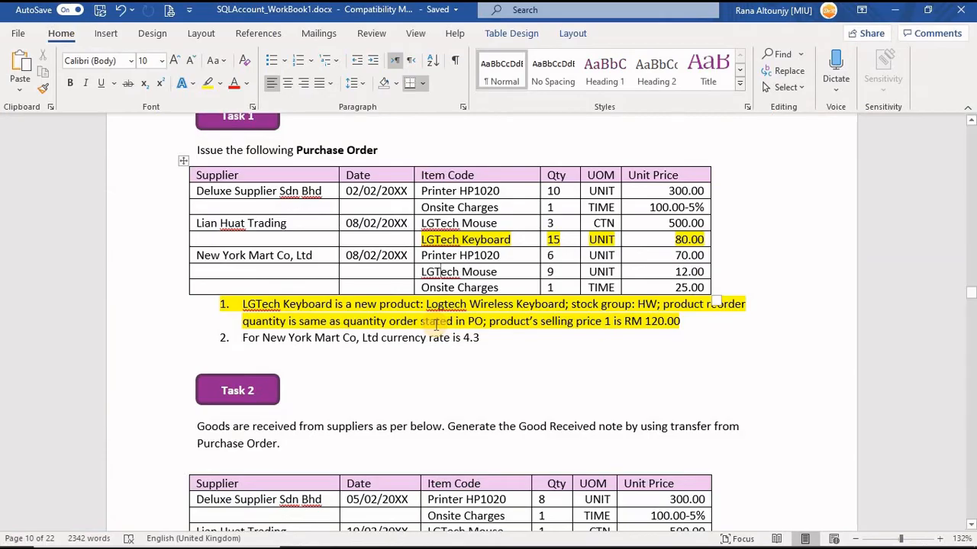
{"action": "key", "text": "alt+Tab"}
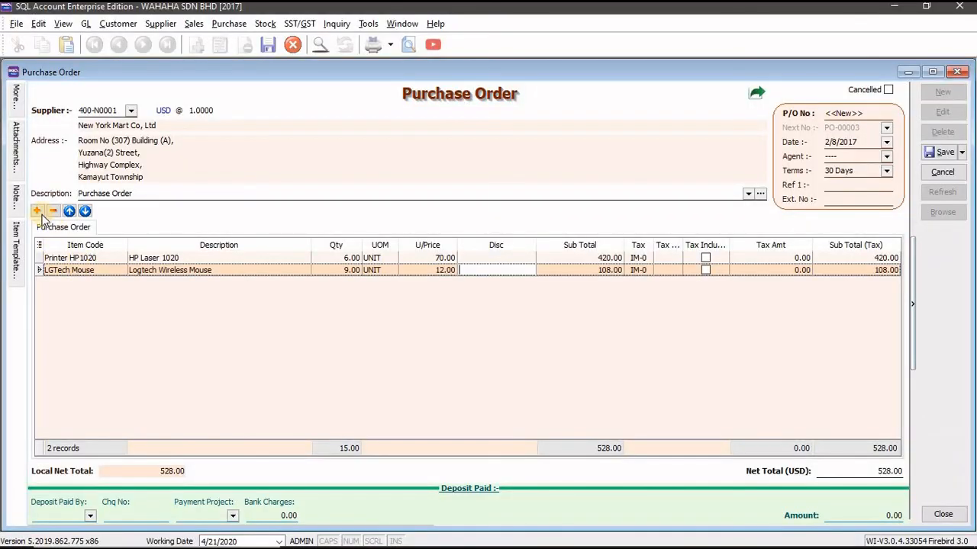
{"action": "key", "text": "Down"}
{"action": "left_click", "coordinate": [118, 283]}
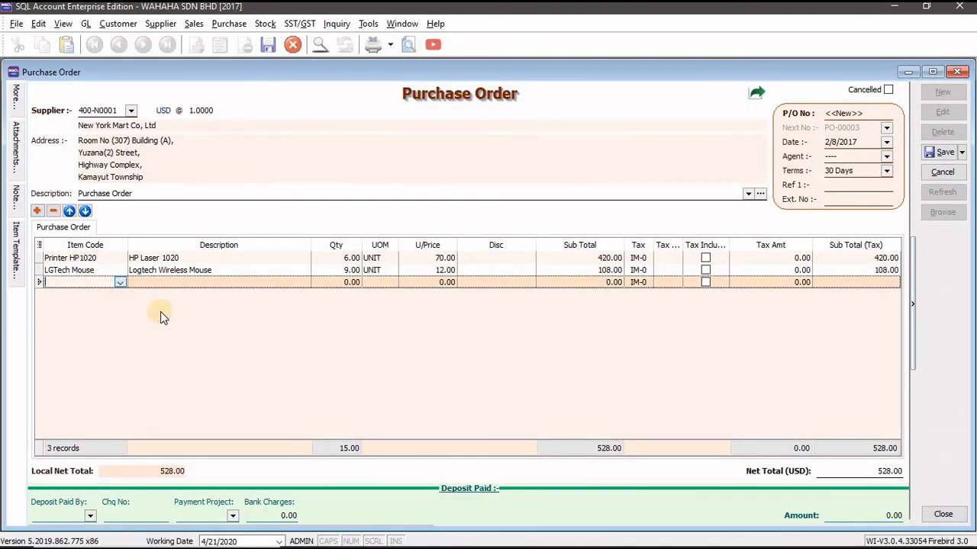
{"action": "left_click", "coordinate": [222, 337]}
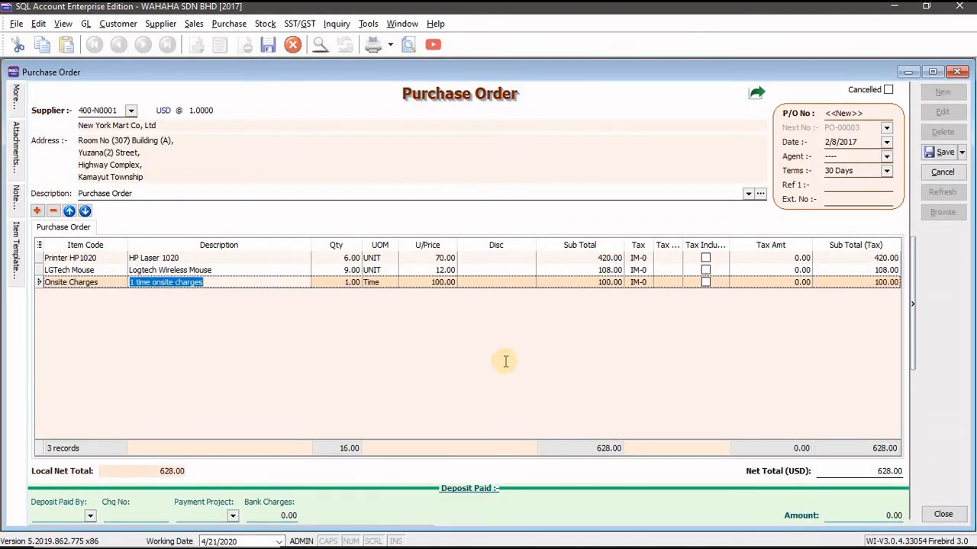
Step: Set the Onsite Charges line's unit price to 25 as listed in the workbook
{"action": "key", "text": "alt+Tab"}
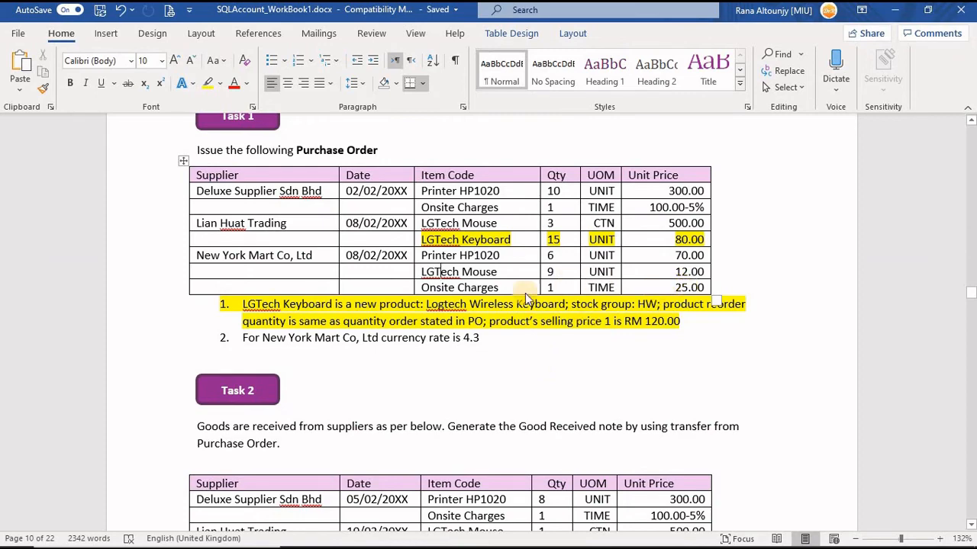
{"action": "key", "text": "alt+Tab"}
{"action": "key", "text": "Tab"}
{"action": "key", "text": "Tab"}
{"action": "key", "text": "Tab"}
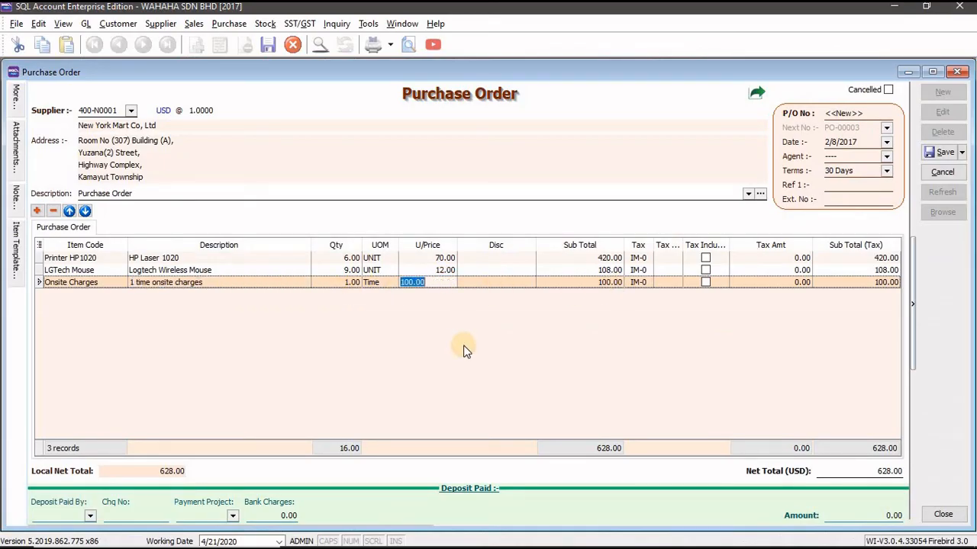
{"action": "type", "text": "25"}
{"action": "key", "text": "Tab"}
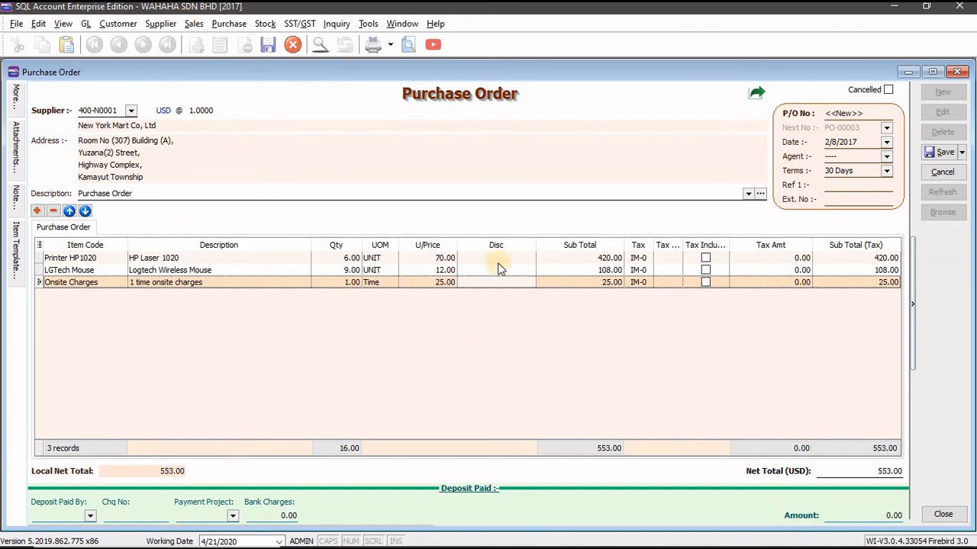
Step: Set the order's USD currency rate to 4.3 per the workbook, save it and open the purchase order list
{"action": "key", "text": "alt+Tab"}
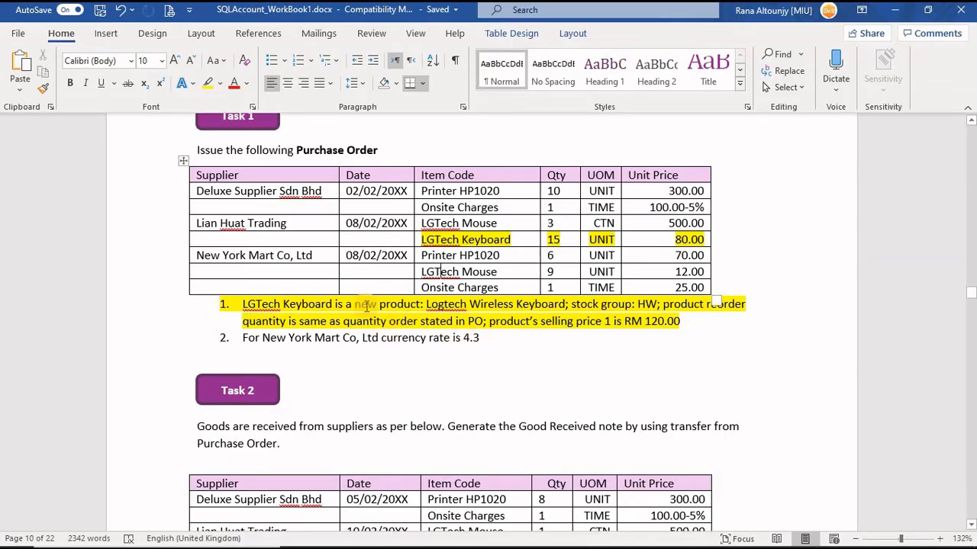
{"action": "key", "text": "alt+Tab"}
{"action": "double_click", "coordinate": [191, 111]}
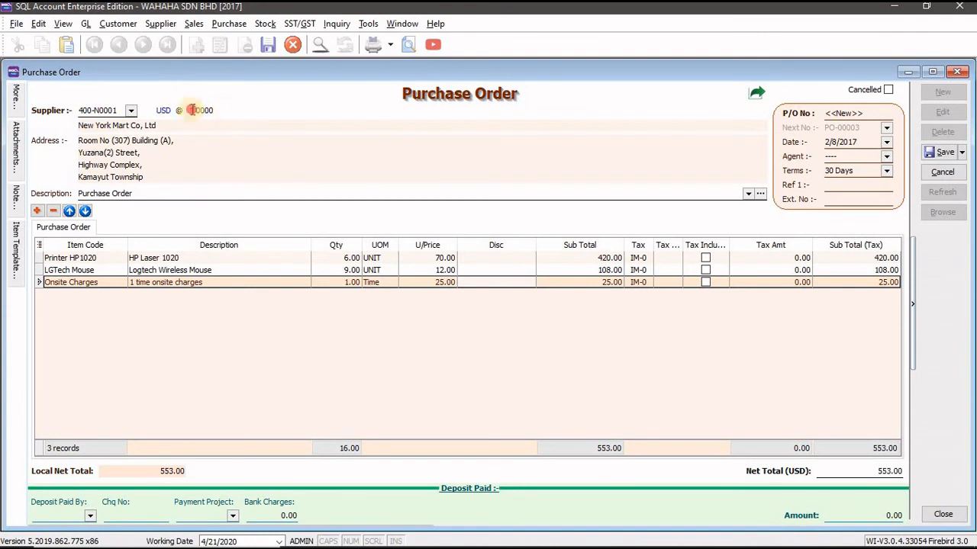
{"action": "type", "text": "4"}
{"action": "key", "text": "Tab"}
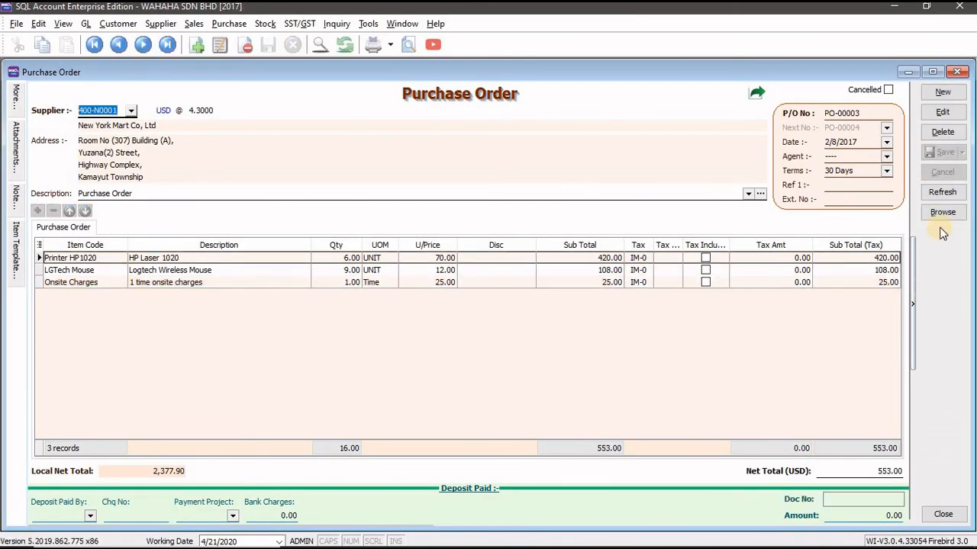
{"action": "left_click", "coordinate": [940, 214]}
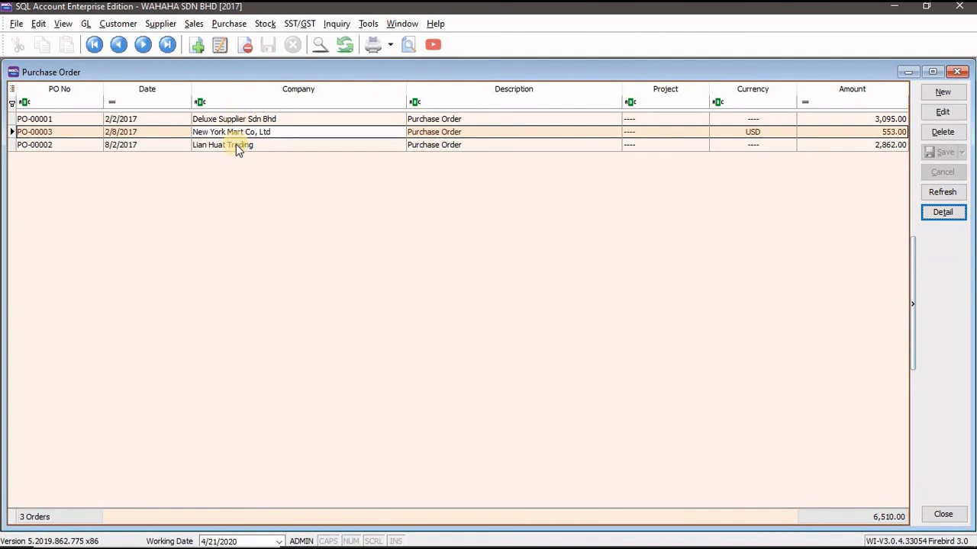
Step: Compare the suppliers and dates in the purchase order list with the workbook's Task 1 table
{"action": "key", "text": "alt+Tab"}
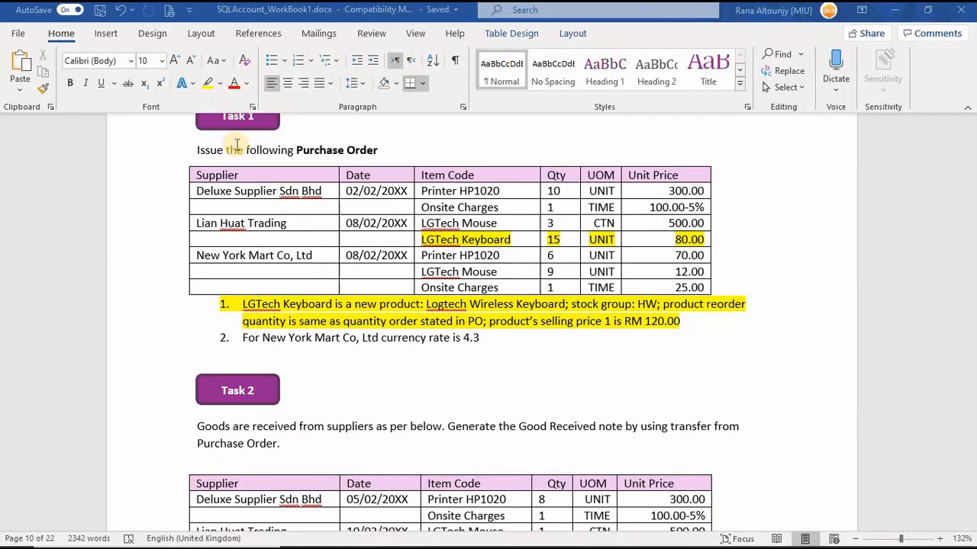
{"action": "key", "text": "alt+Tab"}
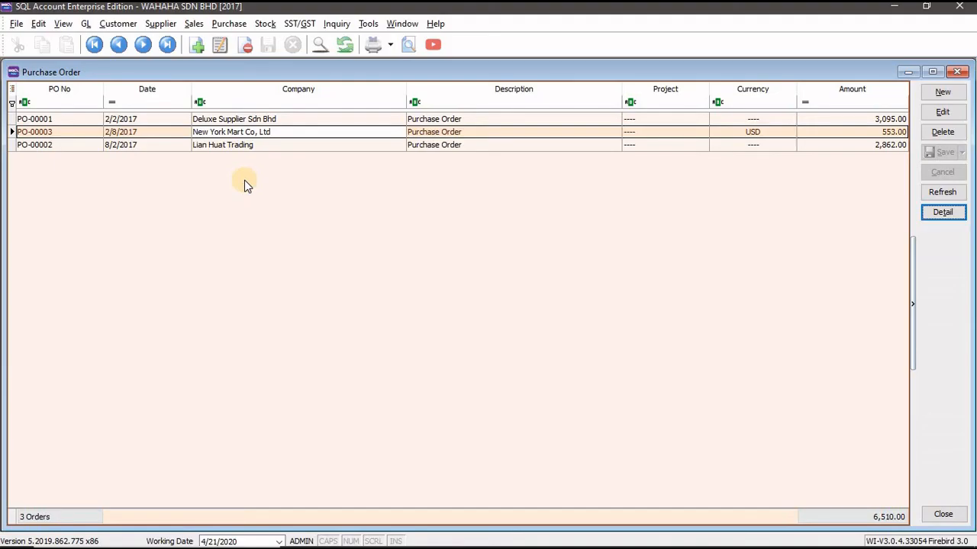
{"action": "left_click", "coordinate": [149, 120]}
{"action": "left_click", "coordinate": [141, 132]}
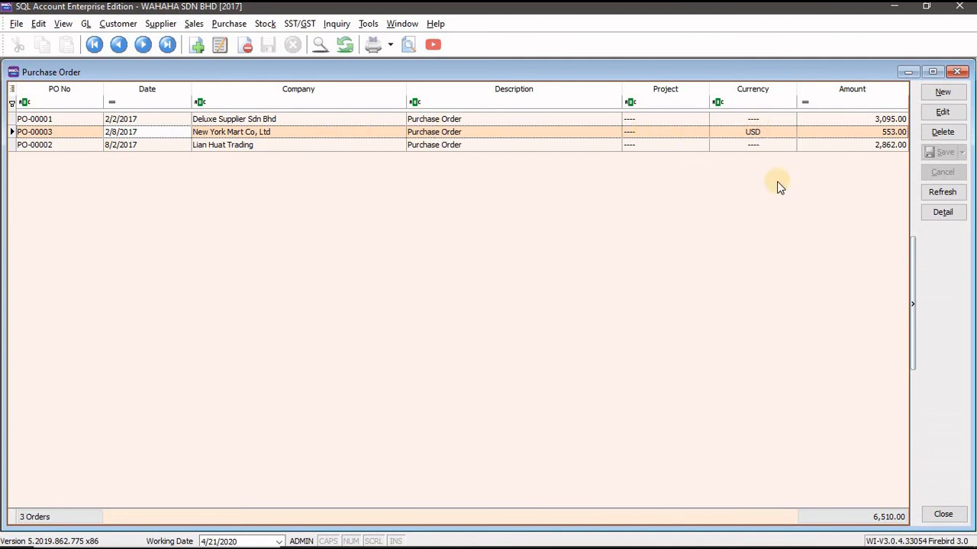
Step: Review the workbook's Task 1 and Task 2 tables and the Lesson 3 Purchase outline, and return to SQL Account's purchase order list
{"action": "key", "text": "alt+Tab"}
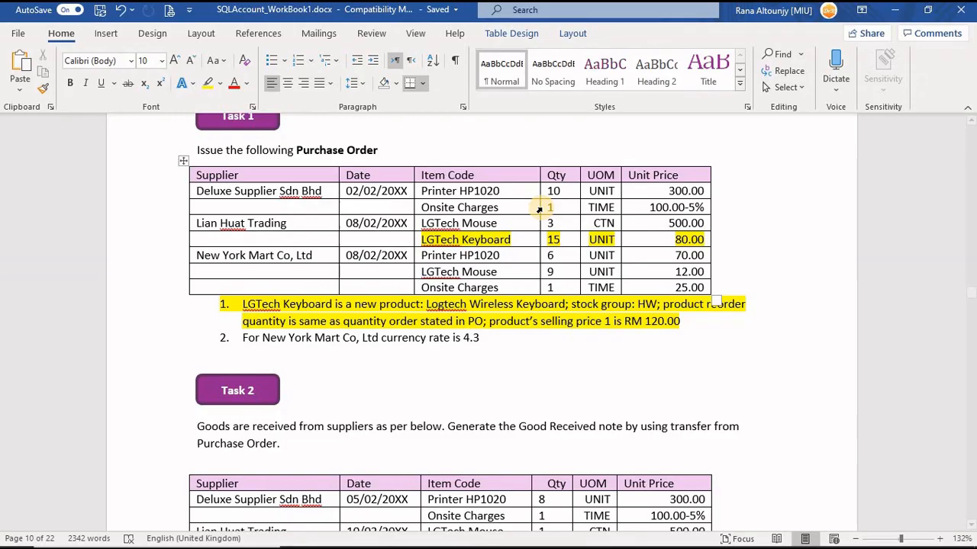
{"action": "scroll", "coordinate": [603, 293], "scroll_direction": "up", "scroll_amount": 1}
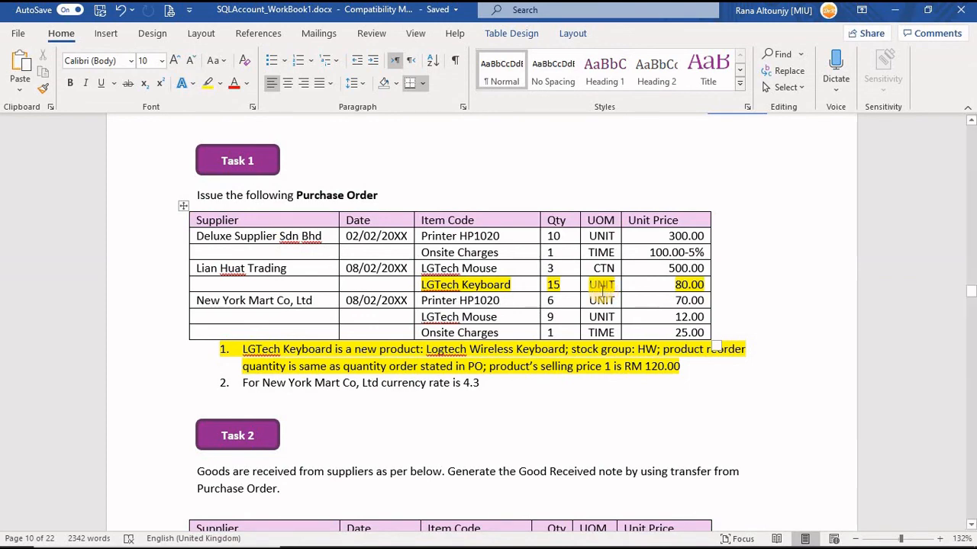
{"action": "scroll", "coordinate": [602, 292], "scroll_direction": "down", "scroll_amount": 3}
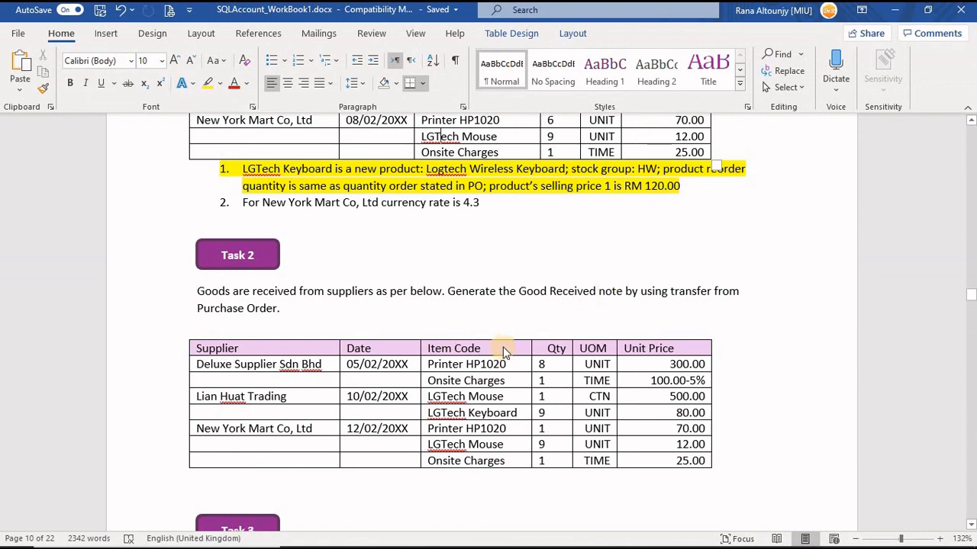
{"action": "scroll", "coordinate": [501, 343], "scroll_direction": "up", "scroll_amount": 10}
{"action": "scroll", "coordinate": [247, 270], "scroll_direction": "up", "scroll_amount": 1}
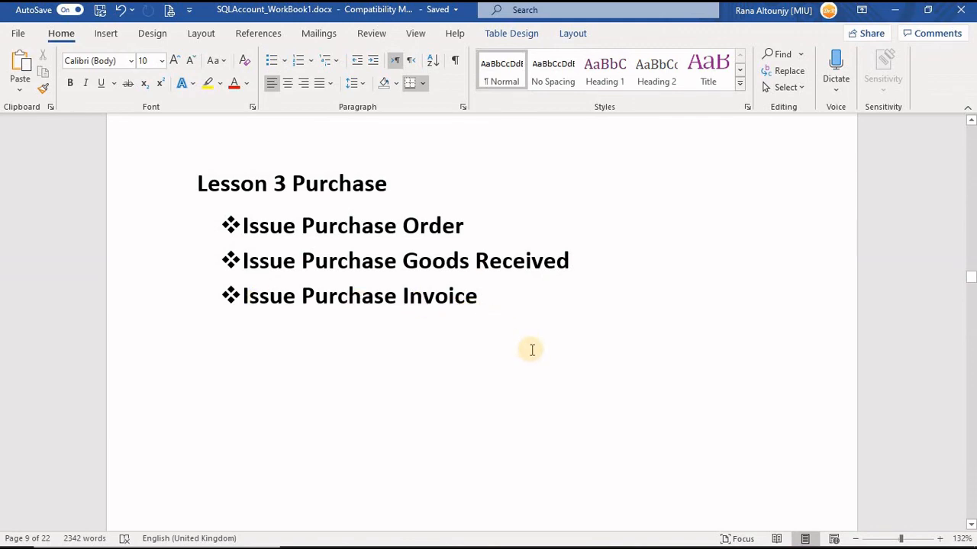
{"action": "key", "text": "alt+Tab"}
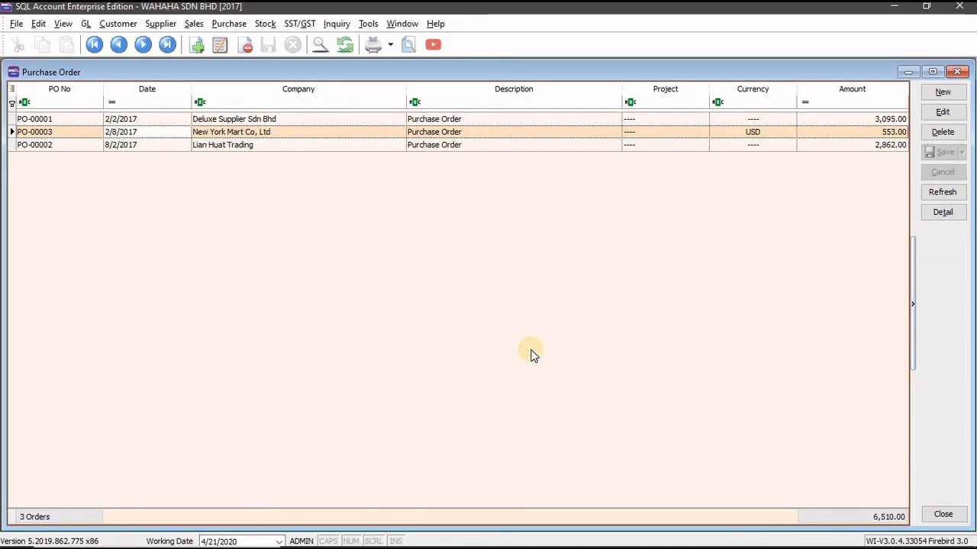